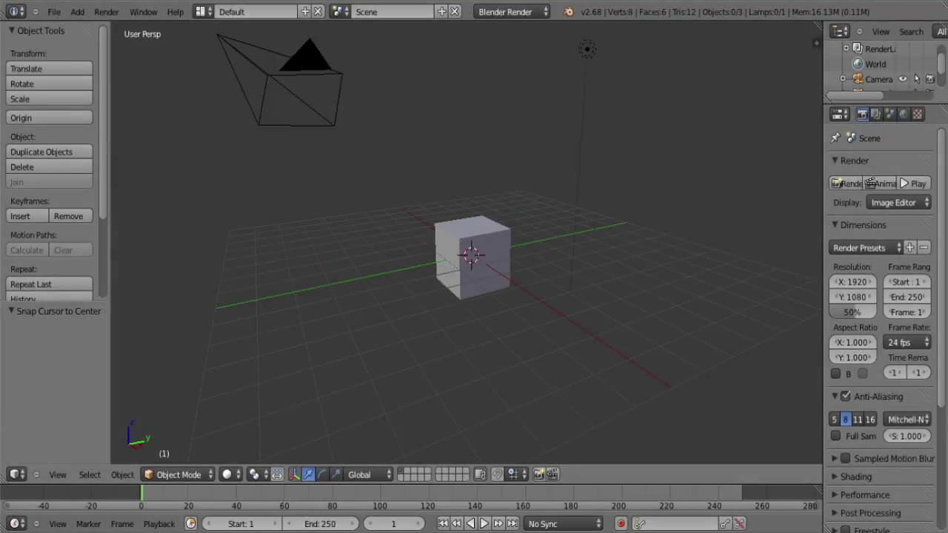
Step: Delete all the default objects, including the cube, camera and lamp, from the scene
{"action": "scroll", "coordinate": [466, 252], "scroll_direction": "down", "scroll_amount": 5}
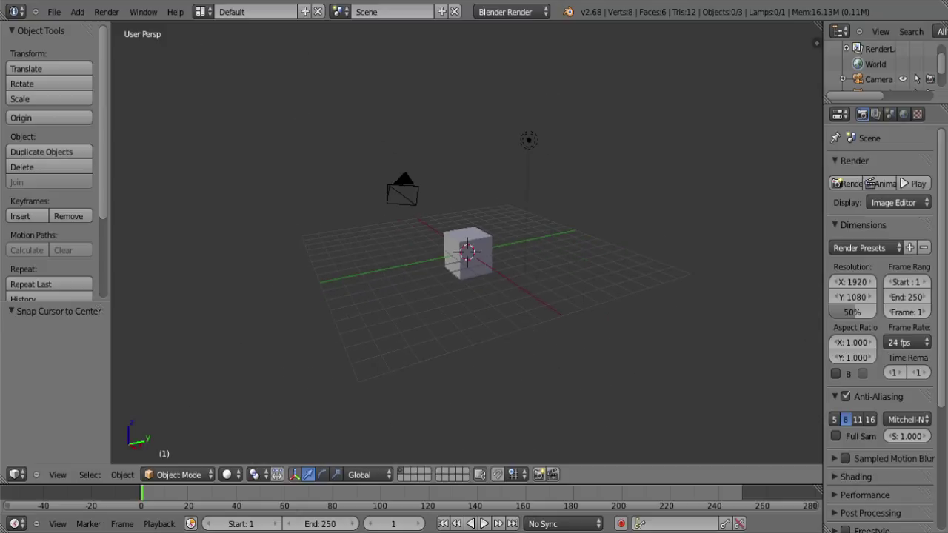
{"action": "middle_click_drag", "start_coordinate": [467, 252], "coordinate": [448, 278], "text": "shift"}
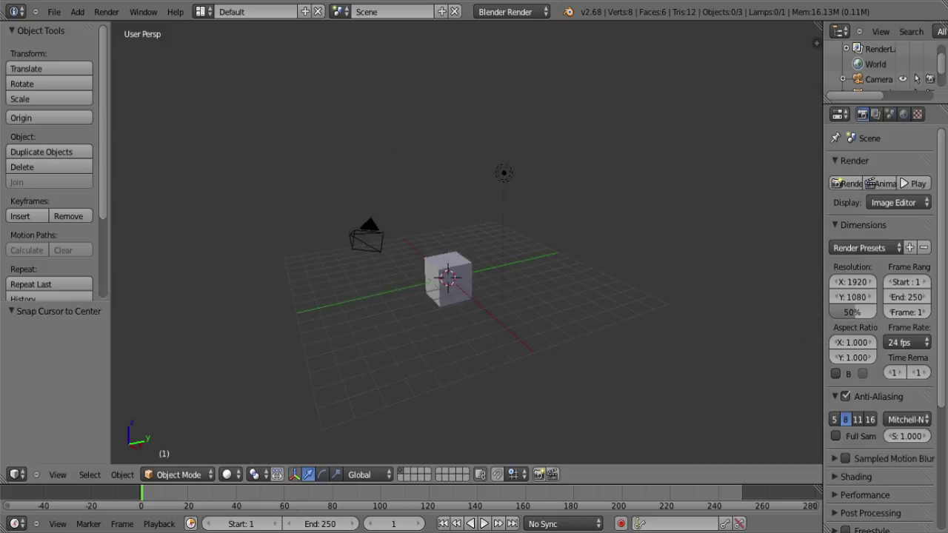
{"action": "middle_click_drag", "start_coordinate": [447, 277], "coordinate": [458, 276]}
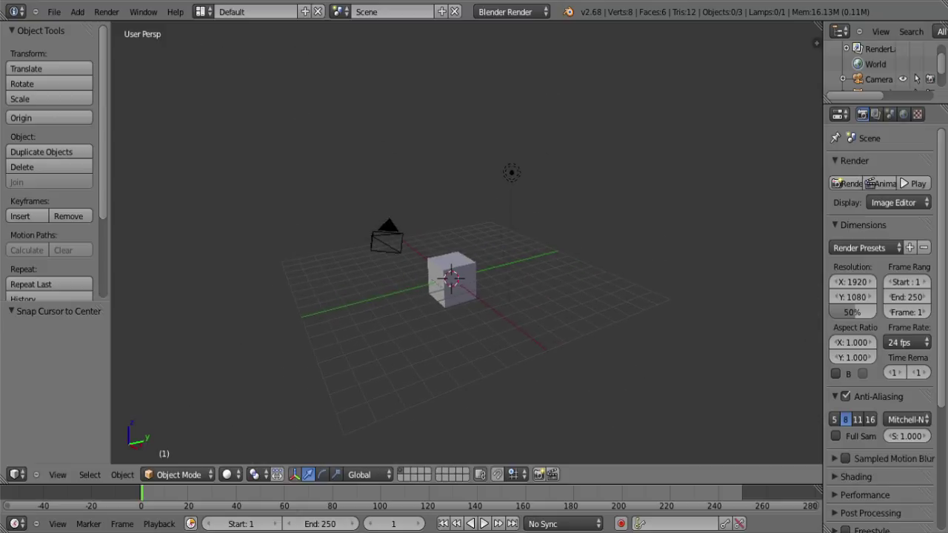
{"action": "key", "text": "a"}
{"action": "key", "text": "x"}
{"action": "key", "text": "Return"}
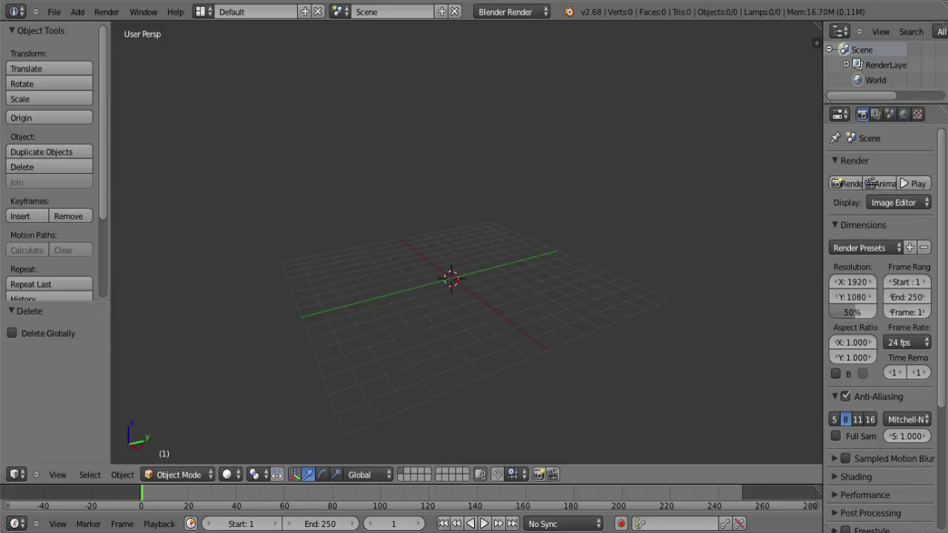
Step: Add a cube mesh at the scene centre and scale it up by a factor of about 2.4
{"action": "key", "text": "shift+a"}
{"action": "mouse_move", "coordinate": [437, 275]}
{"action": "left_click", "coordinate": [511, 291]}
{"action": "scroll", "coordinate": [512, 290], "scroll_direction": "up", "scroll_amount": 8}
{"action": "scroll", "coordinate": [511, 291], "scroll_direction": "down", "scroll_amount": 3}
{"action": "middle_click_drag", "start_coordinate": [511, 290], "coordinate": [572, 192], "text": "shift"}
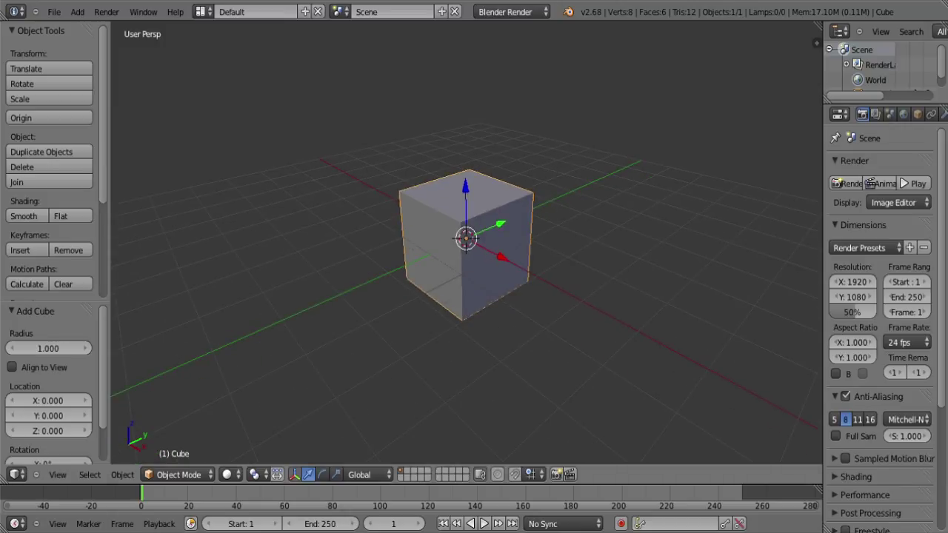
{"action": "key", "text": "s"}
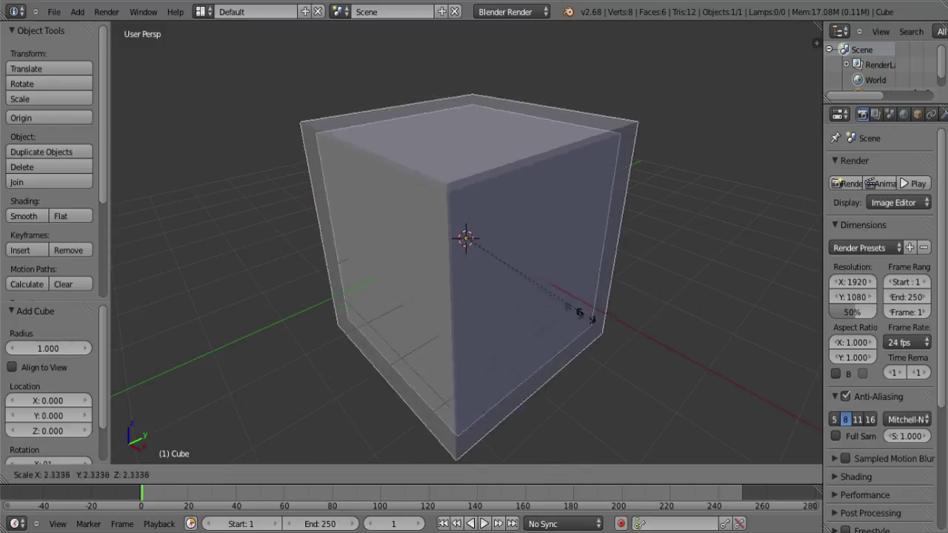
{"action": "left_click", "coordinate": [587, 317]}
{"action": "key", "text": "r"}
{"action": "key", "text": "Escape"}
{"action": "key", "text": "r"}
{"action": "key", "text": "x"}
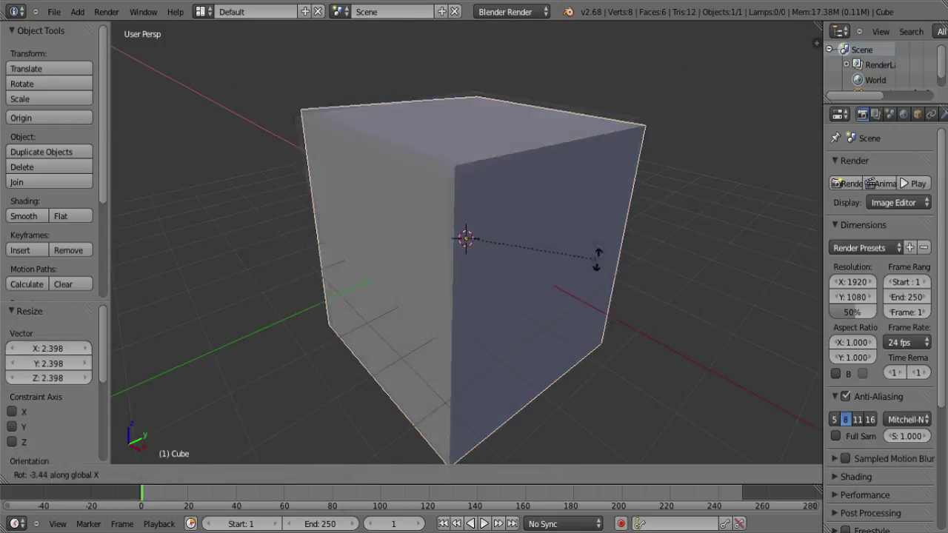
{"action": "key", "text": "Escape"}
Step: Scale the cube down in object mode by a factor of about 0.37
{"action": "scroll", "coordinate": [728, 221], "scroll_direction": "down", "scroll_amount": 5}
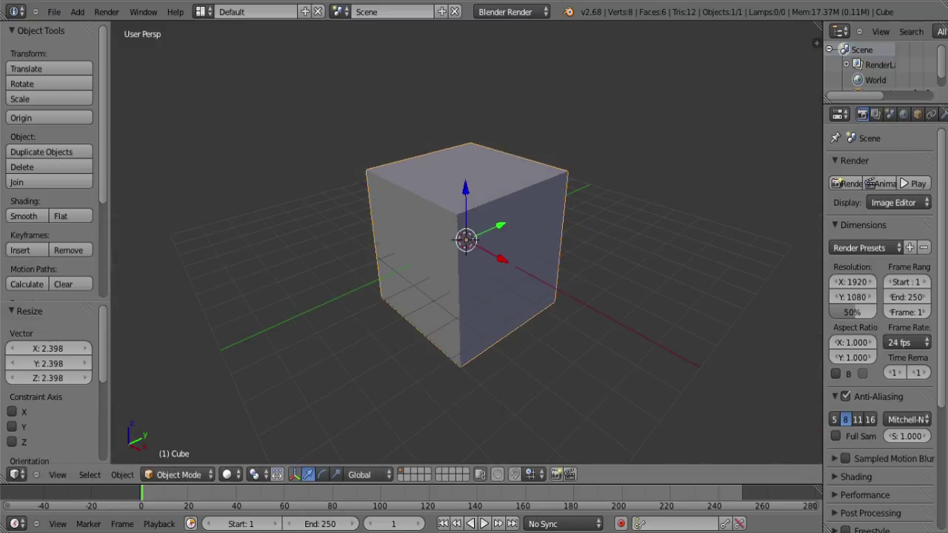
{"action": "middle_click_drag", "start_coordinate": [466, 244], "coordinate": [455, 232], "text": "shift"}
{"action": "key", "text": "Tab"}
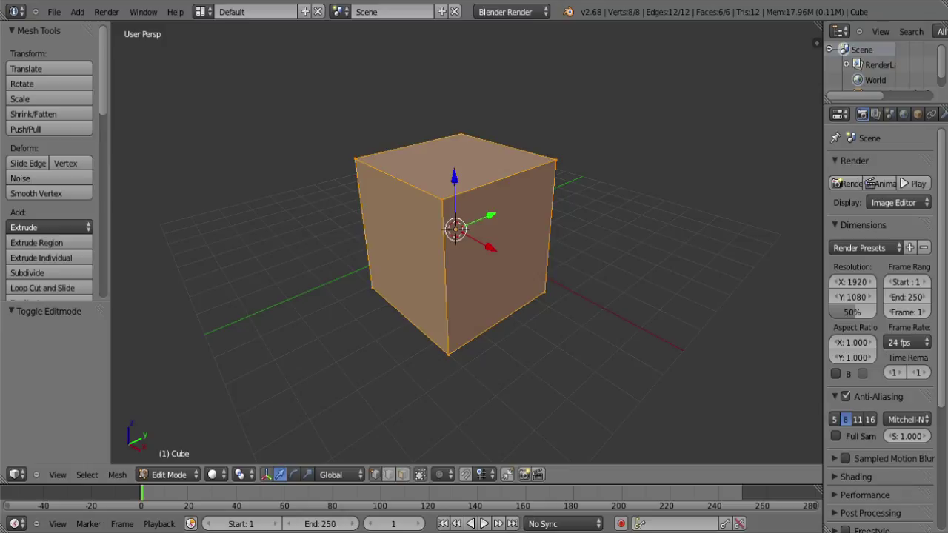
{"action": "key", "text": "Tab"}
{"action": "key", "text": "s"}
{"action": "left_click", "coordinate": [501, 272]}
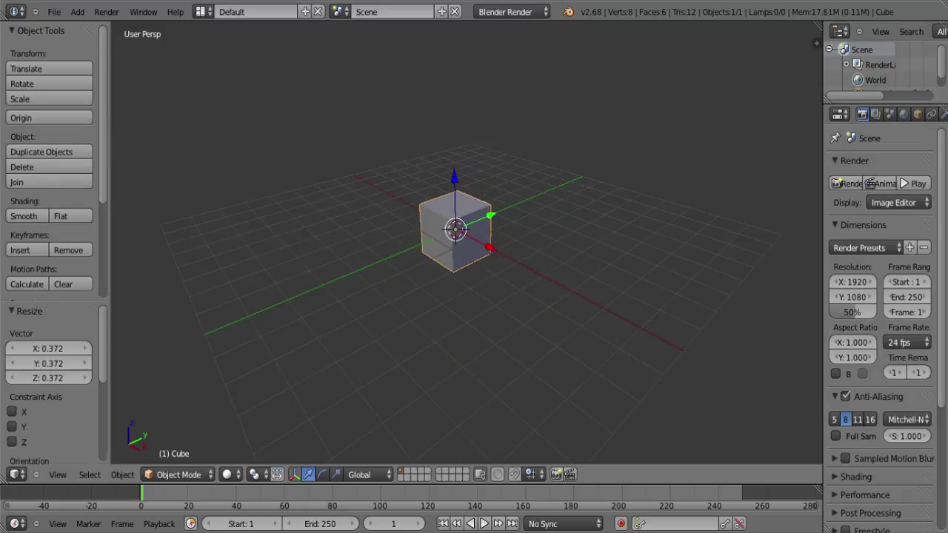
Step: Move the cube about 0.82 along X and about 0.61 up along Z
{"action": "mouse_move", "coordinate": [489, 248]}
{"action": "left_mouse_down"}
{"action": "mouse_move", "coordinate": [473, 238]}
{"action": "mouse_move", "coordinate": [532, 185]}
{"action": "mouse_move", "coordinate": [482, 205]}
{"action": "mouse_move", "coordinate": [495, 242]}
{"action": "left_mouse_up"}
{"action": "scroll", "coordinate": [493, 241], "scroll_direction": "up", "scroll_amount": 5}
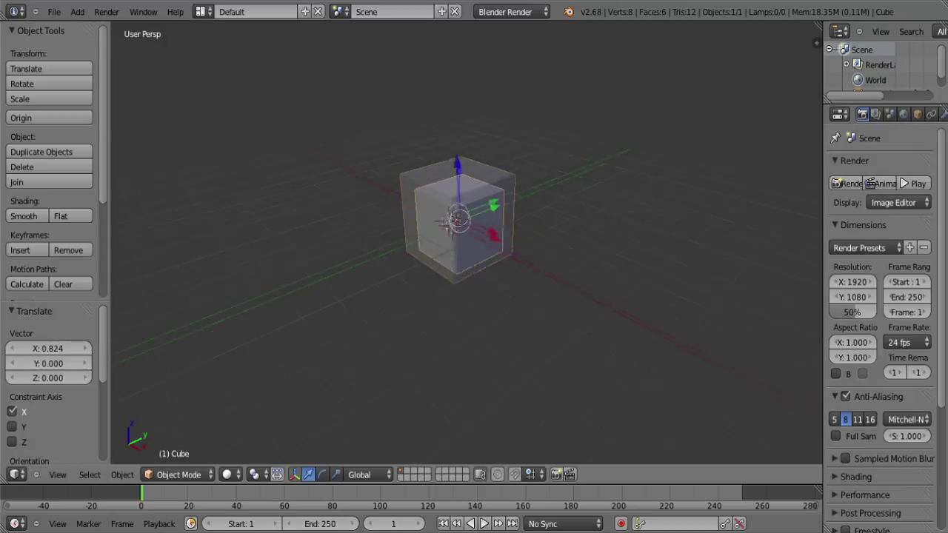
{"action": "left_click_drag", "start_coordinate": [450, 138], "coordinate": [451, 88]}
{"action": "middle_click_drag", "start_coordinate": [451, 88], "coordinate": [463, 22]}
{"action": "middle_click_drag", "start_coordinate": [463, 22], "coordinate": [424, 31]}
{"action": "middle_click_drag", "start_coordinate": [424, 31], "coordinate": [429, 94], "text": "shift"}
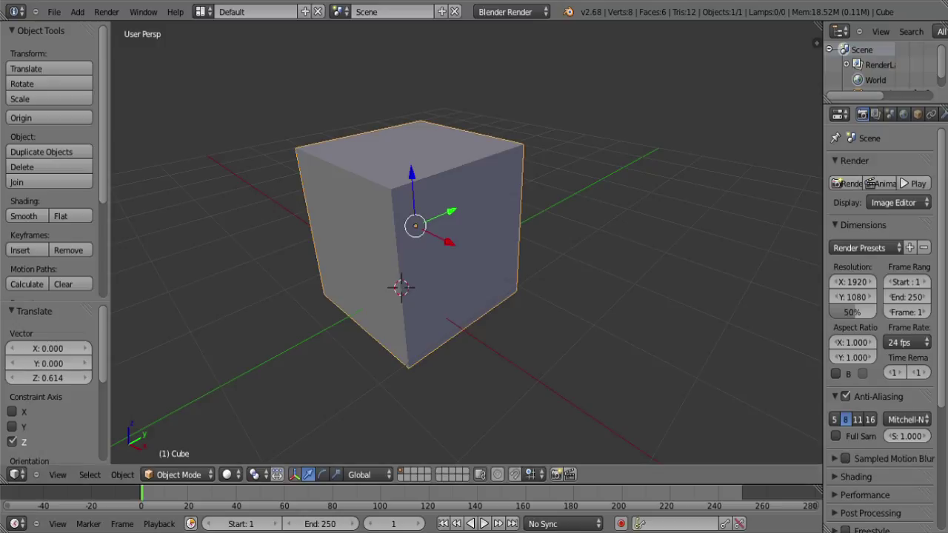
Step: Widen the properties editor so its settings are fully readable beside the 3D view
{"action": "left_click_drag", "start_coordinate": [822, 259], "coordinate": [706, 259]}
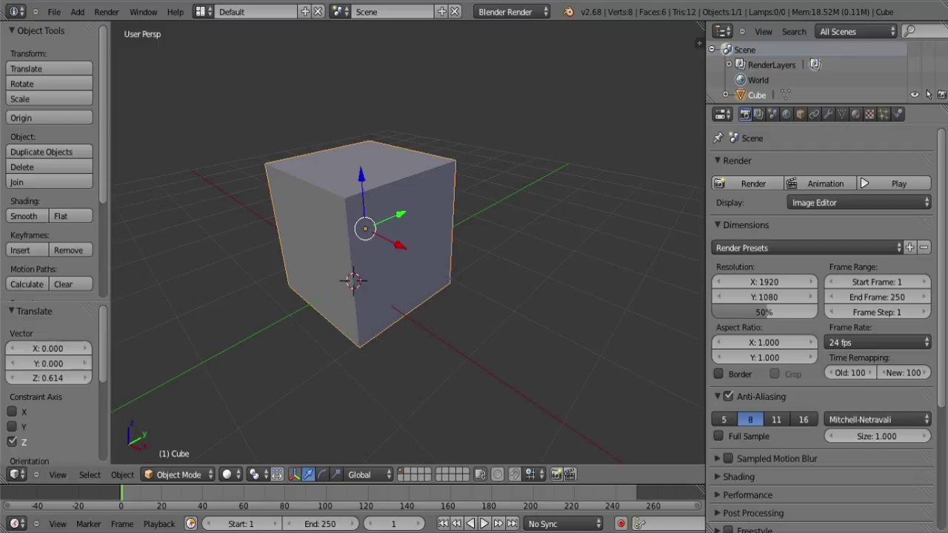
{"action": "middle_click_drag", "start_coordinate": [407, 244], "coordinate": [281, 241], "text": "shift"}
{"action": "scroll", "coordinate": [281, 241], "scroll_direction": "down", "scroll_amount": 6}
{"action": "key", "text": "shift+d"}
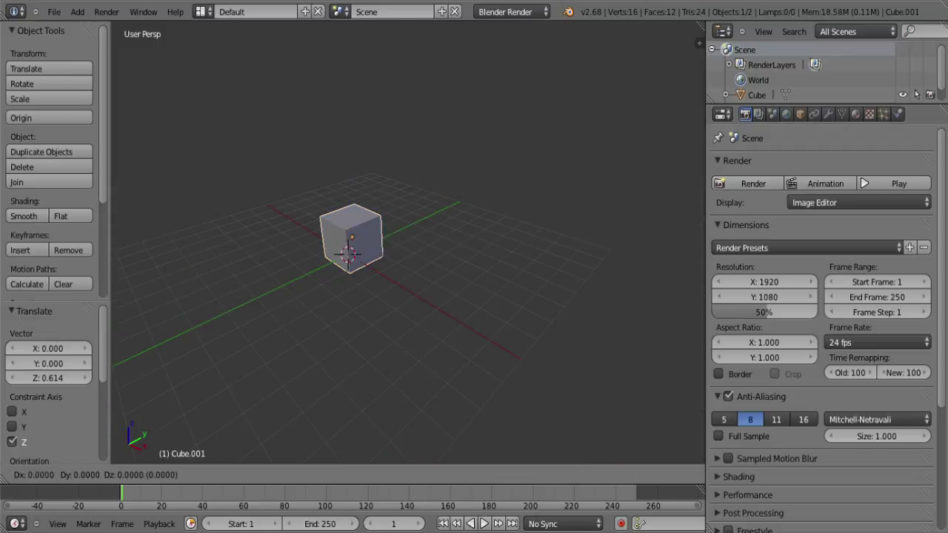
{"action": "key", "text": "Escape"}
{"action": "key", "text": "ctrl+z"}
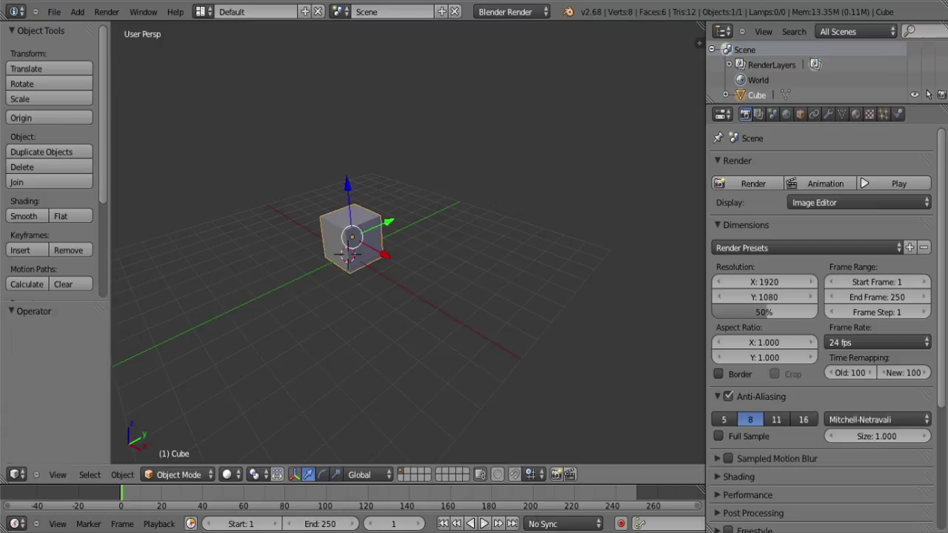
Step: Duplicate the cube twice, offsetting the second copy about -4.19 in X, -3.18 in Y and 1.37 in Z from the first
{"action": "key", "text": "shift+d"}
{"action": "key", "text": "Return"}
{"action": "key", "text": "shift+d"}
{"action": "key", "text": "Return"}
Step: Duplicate the newest cube two more times, offsetting the last copy about 2.08 in X and 1.49 in Y
{"action": "key", "text": "shift+d"}
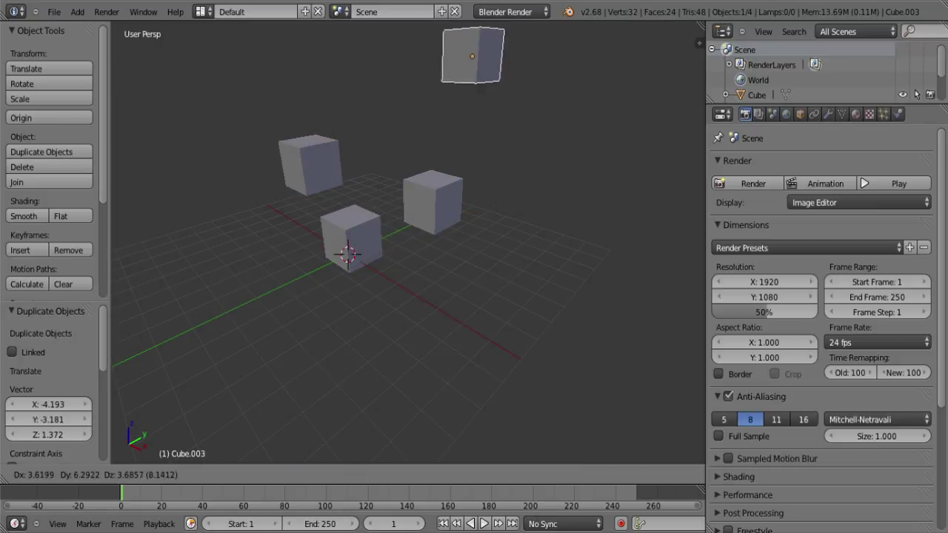
{"action": "key", "text": "Return"}
{"action": "middle_click_drag", "start_coordinate": [400, 215], "coordinate": [404, 255]}
{"action": "key", "text": "shift+d"}
{"action": "key", "text": "Return"}
Step: Select the three uppermost cubes and duplicate them together, offset about 5.99 in X, -0.14 in Y and -4.01 in Z
{"action": "right_click", "coordinate": [402, 137], "text": "shift"}
{"action": "right_click", "coordinate": [310, 196], "text": "shift"}
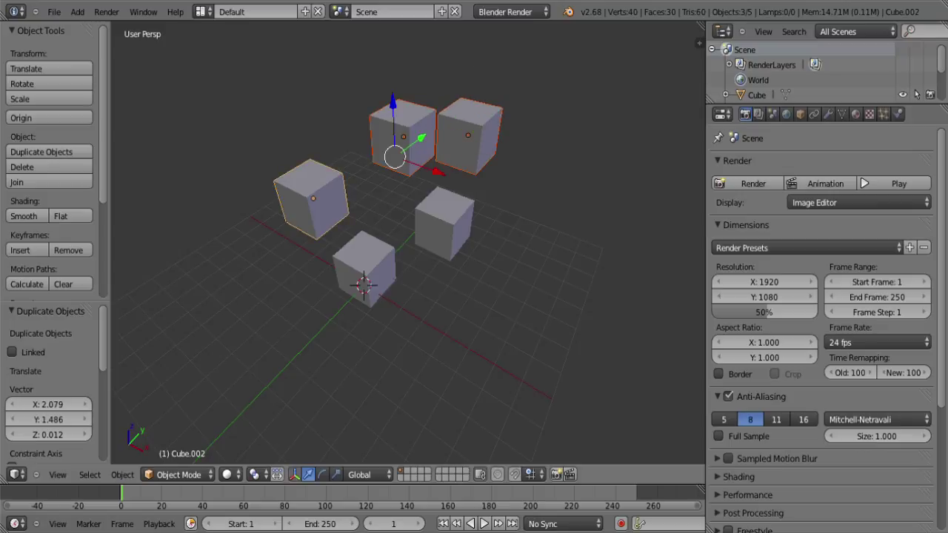
{"action": "key", "text": "shift+d"}
{"action": "key", "text": "Return"}
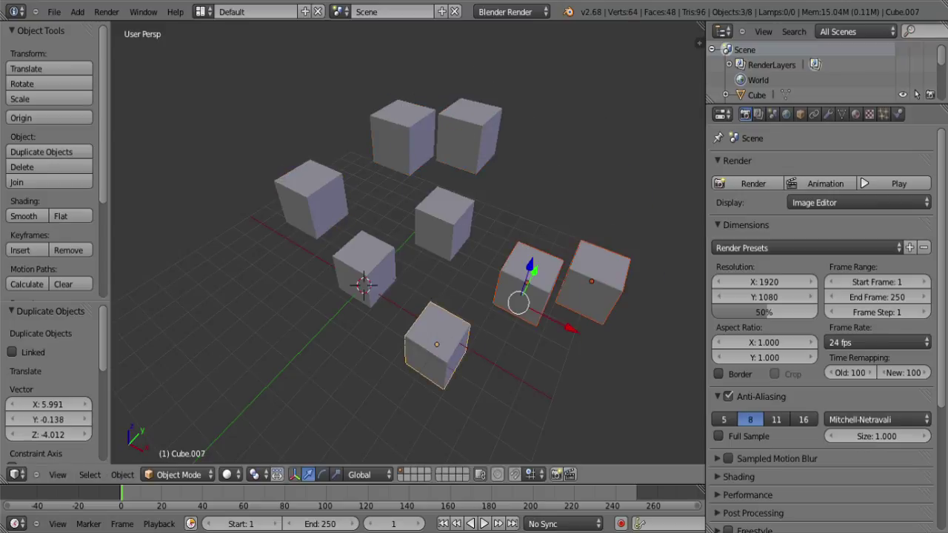
Step: Undo the extra duplications and selections until only the original cube and its first two copies remain
{"action": "key", "text": "ctrl+z"}
{"action": "key", "text": "ctrl+z"}
{"action": "key", "text": "ctrl+z"}
{"action": "key", "text": "ctrl+z"}
{"action": "key", "text": "ctrl+z"}
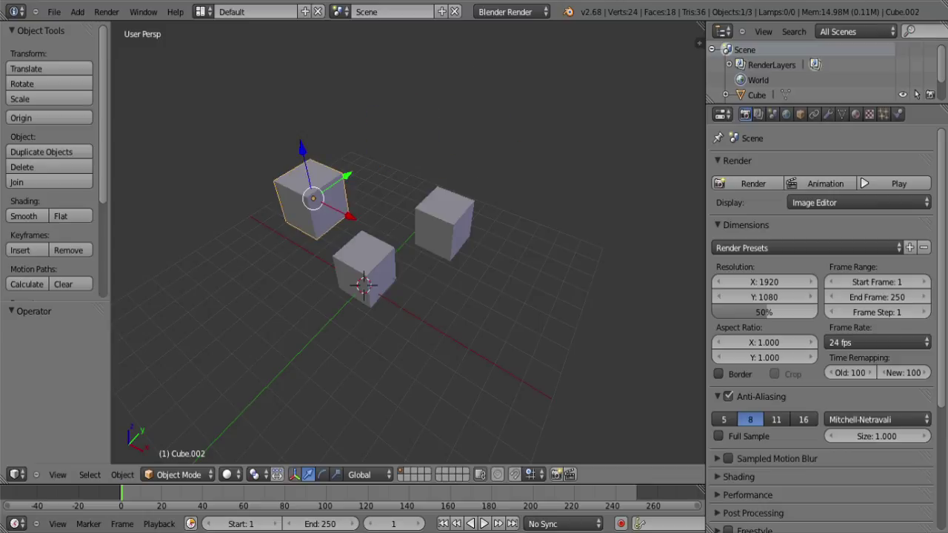
Step: Select only the original cube near the grid centre and create a new material for it
{"action": "key", "text": "a"}
{"action": "scroll", "coordinate": [371, 237], "scroll_direction": "up", "scroll_amount": 4}
{"action": "middle_click_drag", "start_coordinate": [414, 281], "coordinate": [374, 248]}
{"action": "right_click", "coordinate": [352, 289]}
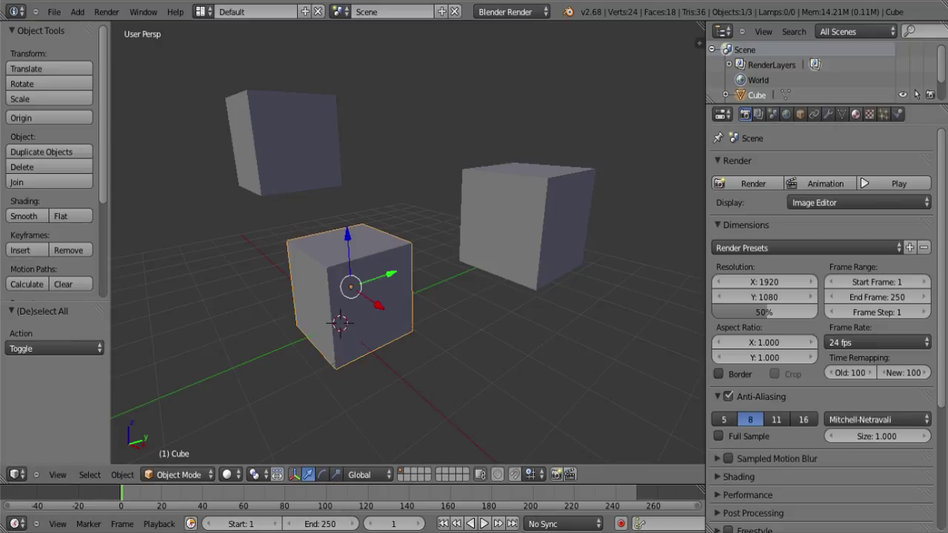
{"action": "left_click", "coordinate": [855, 113]}
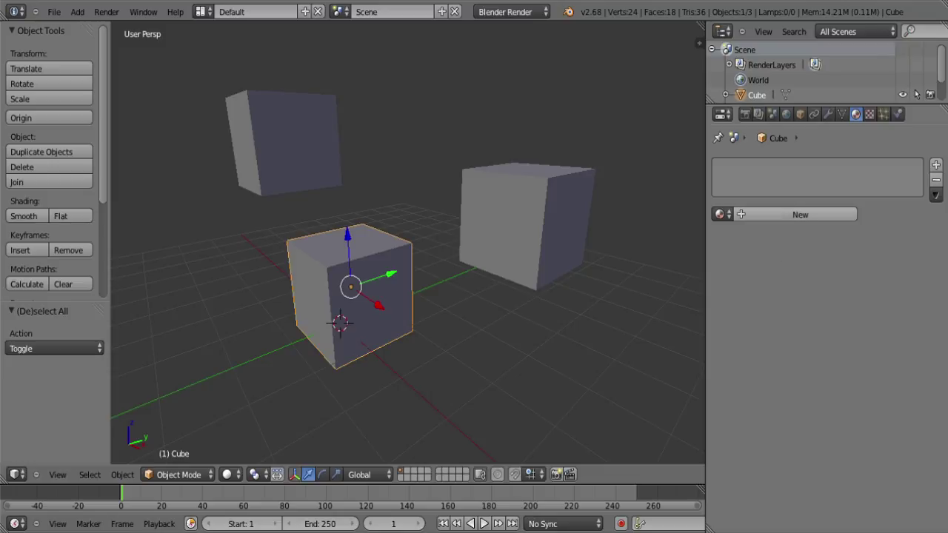
{"action": "left_click", "coordinate": [800, 214]}
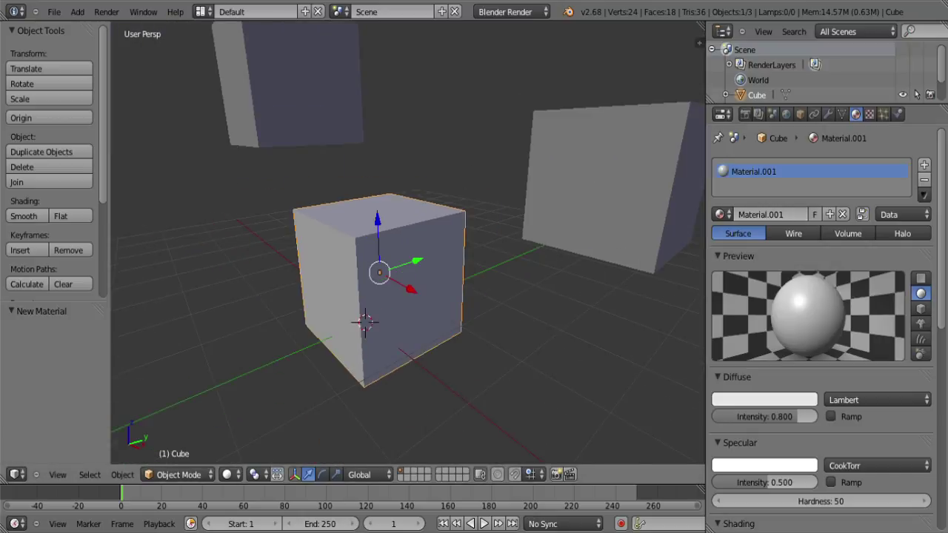
Step: Set the diffuse colour of the original cube's material to orange-red
{"action": "scroll", "coordinate": [820, 319], "scroll_direction": "down", "scroll_amount": 3}
{"action": "middle_click_drag", "start_coordinate": [444, 259], "coordinate": [511, 236]}
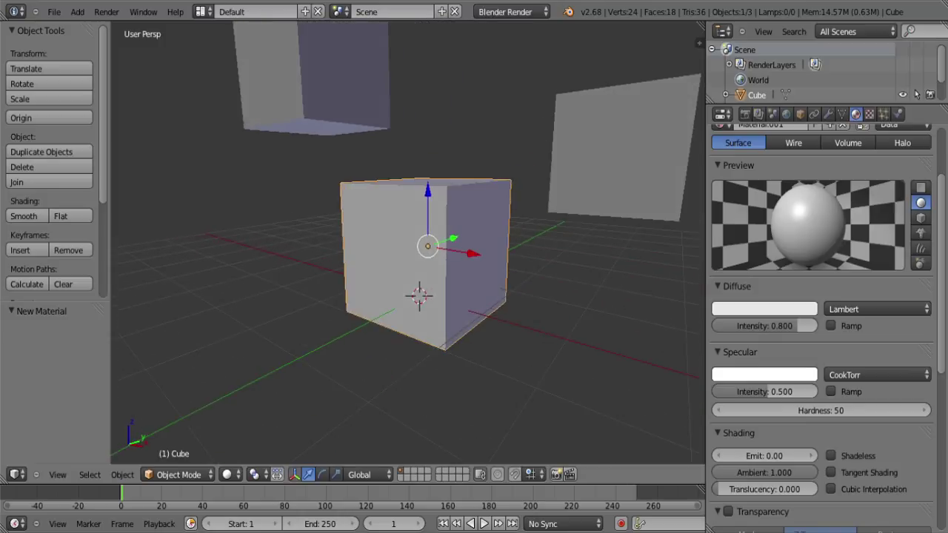
{"action": "left_click", "coordinate": [764, 309]}
{"action": "left_click", "coordinate": [789, 163]}
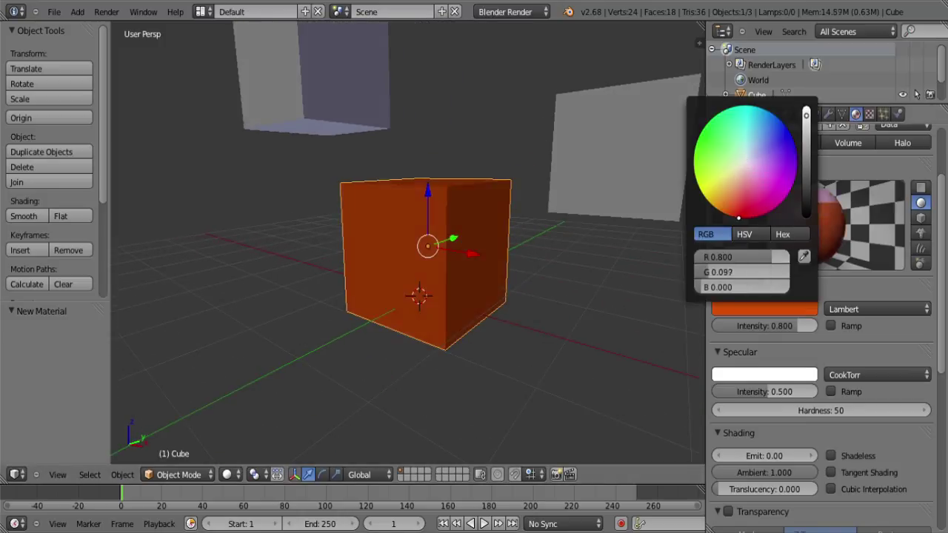
{"action": "scroll", "coordinate": [820, 326], "scroll_direction": "up", "scroll_amount": 3}
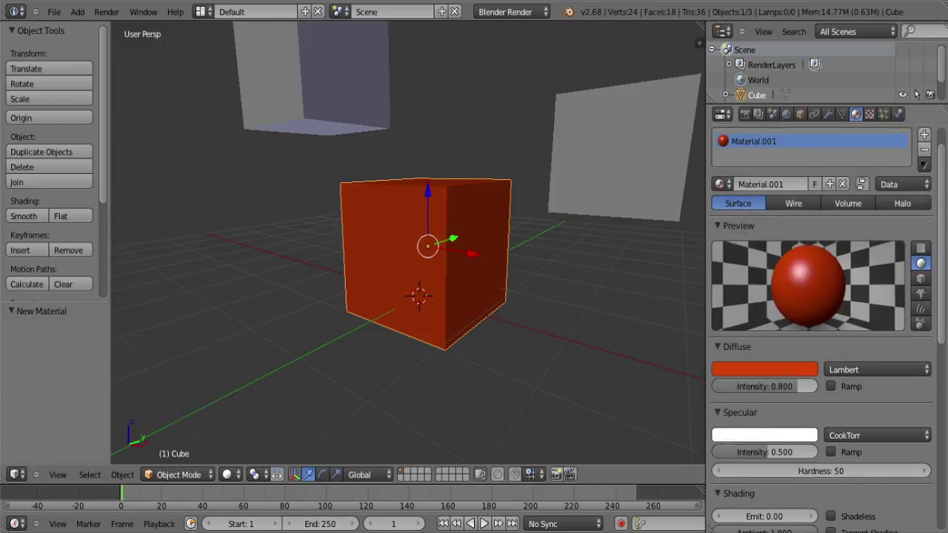
Step: Change the original cube's diffuse colour to blue, about R 0.05, G 0, B 0.8
{"action": "scroll", "coordinate": [407, 251], "scroll_direction": "down", "scroll_amount": 4}
{"action": "left_click", "coordinate": [764, 368]}
{"action": "left_click_drag", "start_coordinate": [781, 240], "coordinate": [791, 197]}
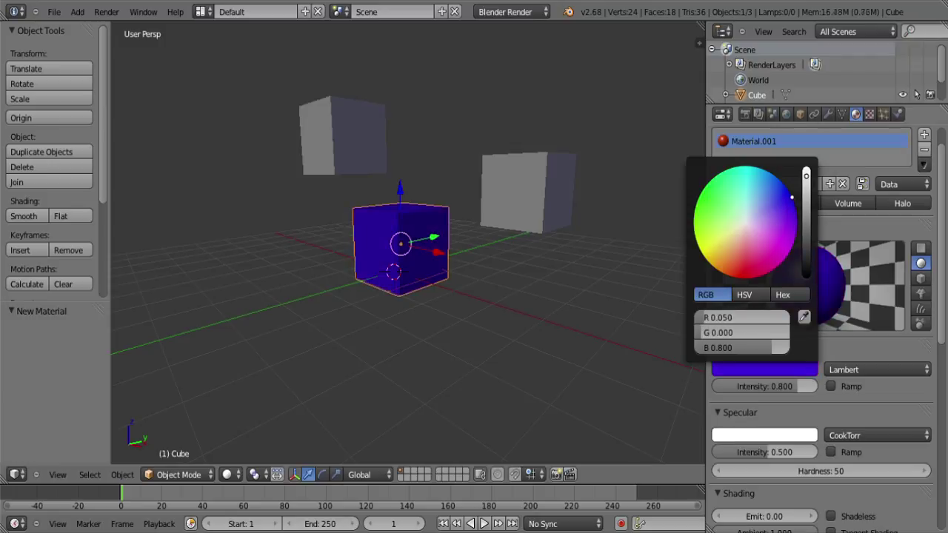
Step: Give the uncoloured cube beyond the blue one along the Y axis a new material with a green diffuse colour
{"action": "right_click", "coordinate": [527, 193]}
{"action": "left_click", "coordinate": [795, 183]}
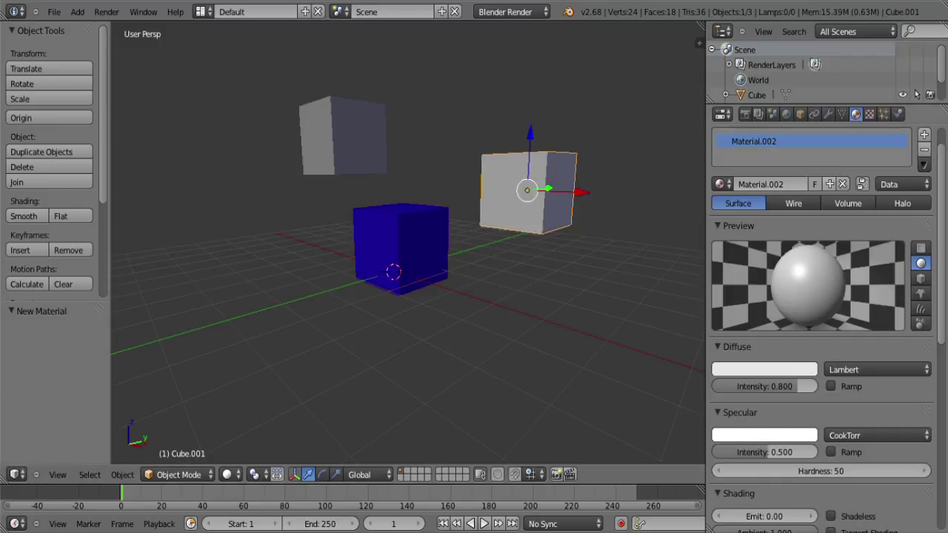
{"action": "left_click", "coordinate": [764, 370]}
{"action": "left_click_drag", "start_coordinate": [745, 222], "coordinate": [714, 194]}
Step: Give the remaining uncoloured, raised cube a new material with a red diffuse colour
{"action": "right_click", "coordinate": [342, 137]}
{"action": "left_click", "coordinate": [798, 183]}
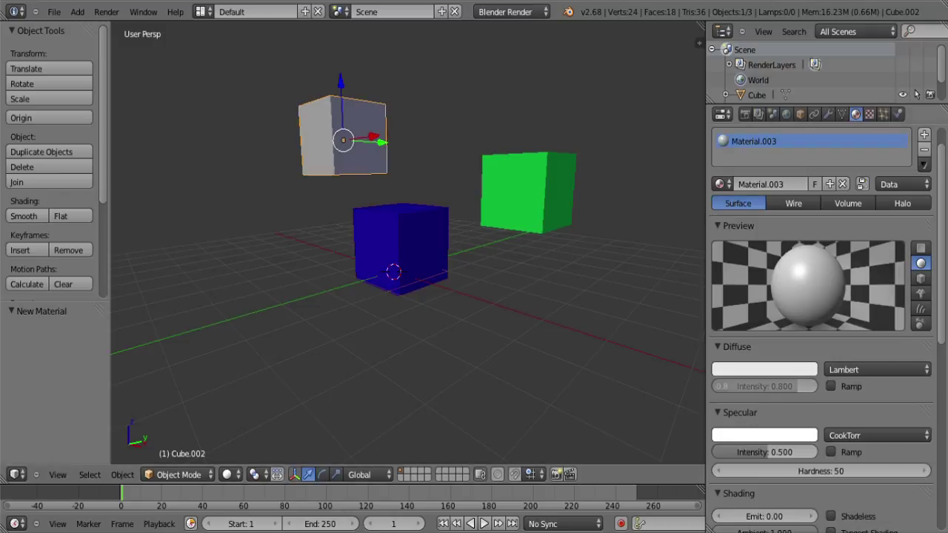
{"action": "left_click", "coordinate": [764, 369]}
{"action": "left_click_drag", "start_coordinate": [745, 222], "coordinate": [744, 277]}
{"action": "middle_click_drag", "start_coordinate": [511, 274], "coordinate": [519, 300]}
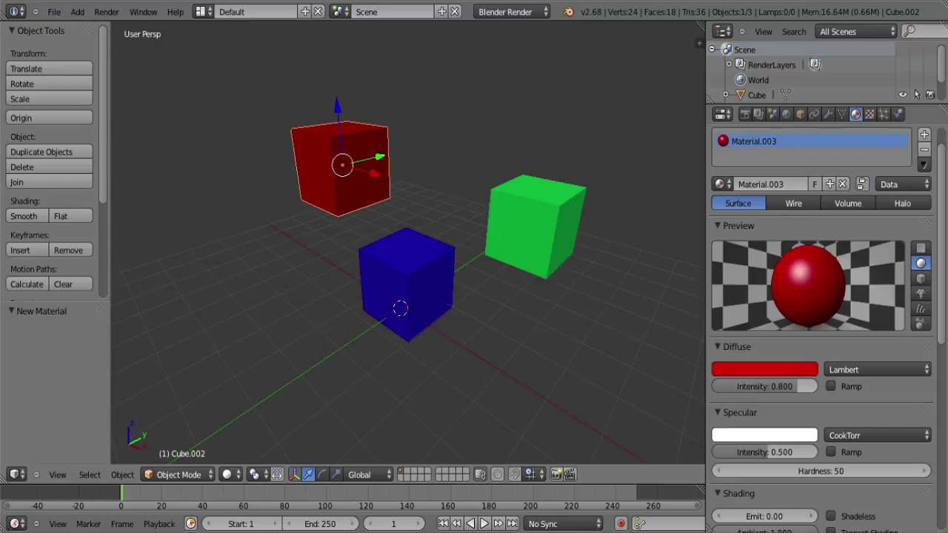
Step: Select the blue, green and red cubes in turn to compare the materials assigned to them
{"action": "right_click", "coordinate": [406, 282]}
{"action": "right_click", "coordinate": [533, 222]}
{"action": "right_click", "coordinate": [341, 166]}
{"action": "right_click", "coordinate": [406, 282]}
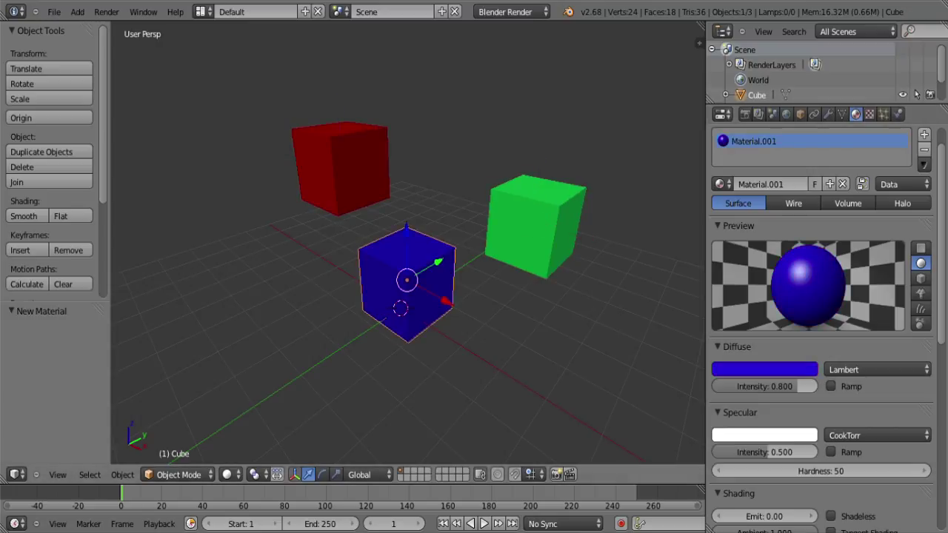
{"action": "right_click", "coordinate": [533, 222]}
{"action": "right_click", "coordinate": [341, 166]}
{"action": "right_click", "coordinate": [406, 282]}
{"action": "right_click", "coordinate": [533, 222]}
Step: Select the blue cube and rename its material to "blue"
{"action": "right_click", "coordinate": [406, 282]}
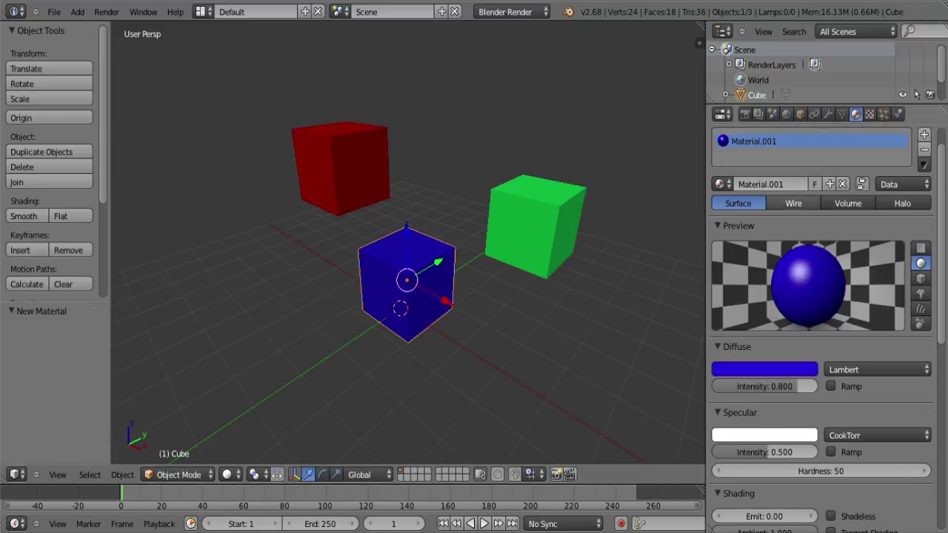
{"action": "type", "text": "blue"}
{"action": "key", "text": "Return"}
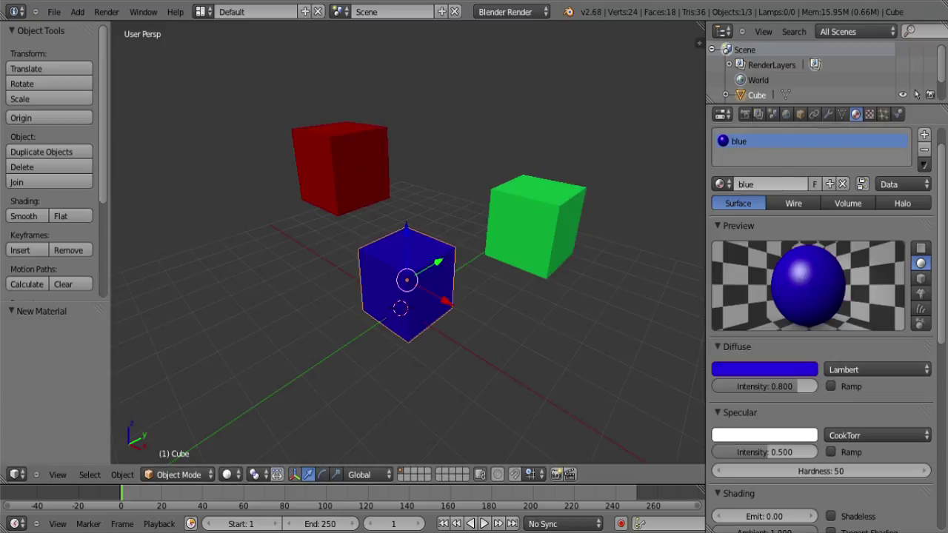
Step: Select the green cube and rename its material to "green"
{"action": "right_click", "coordinate": [533, 222]}
{"action": "left_click", "coordinate": [771, 184]}
{"action": "type", "text": "green"}
{"action": "key", "text": "Return"}
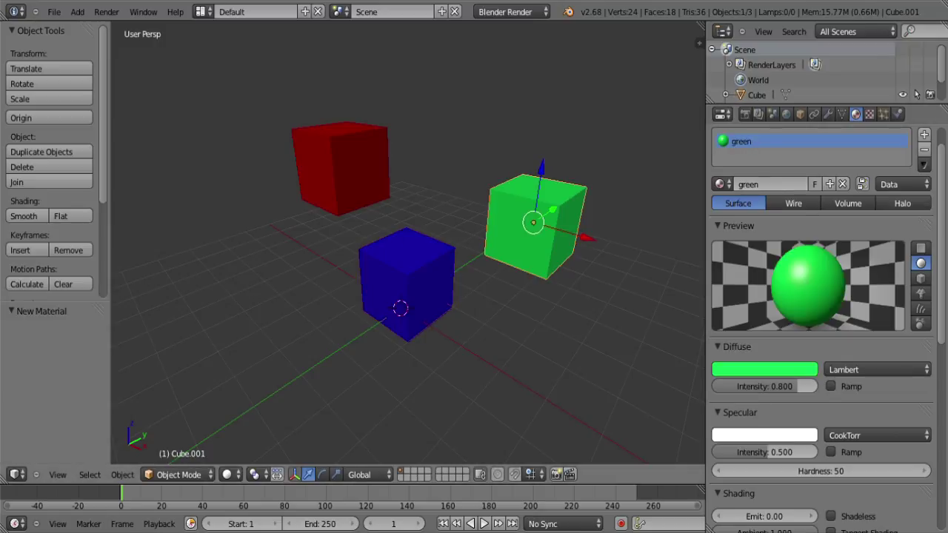
Step: Select the red cube and rename its material to "red"
{"action": "right_click", "coordinate": [342, 165]}
{"action": "double_click", "coordinate": [770, 183]}
{"action": "type", "text": "red"}
{"action": "key", "text": "Return"}
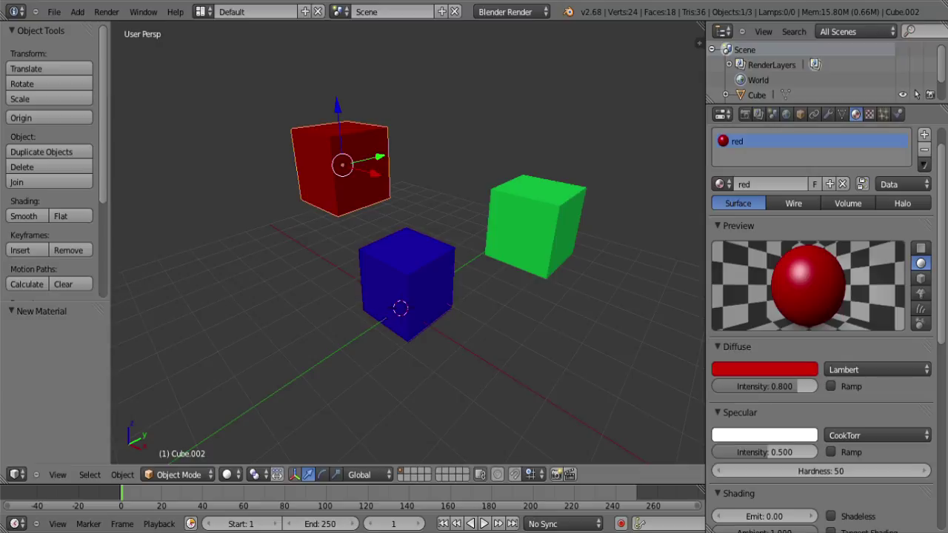
{"action": "scroll", "coordinate": [407, 242], "scroll_direction": "down", "scroll_amount": 1}
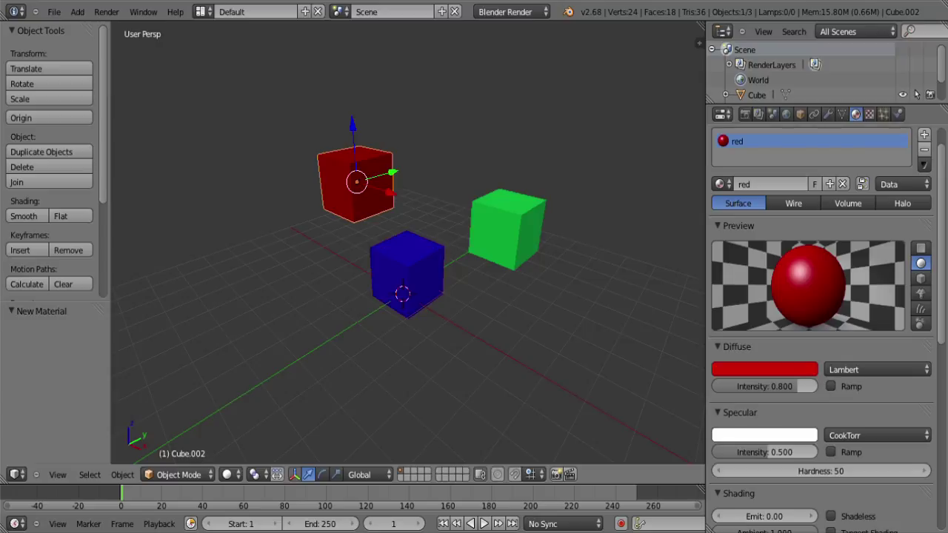
Step: Open the list of existing materials for the red cube and keep "red" assigned
{"action": "middle_click_drag", "start_coordinate": [414, 259], "coordinate": [392, 252]}
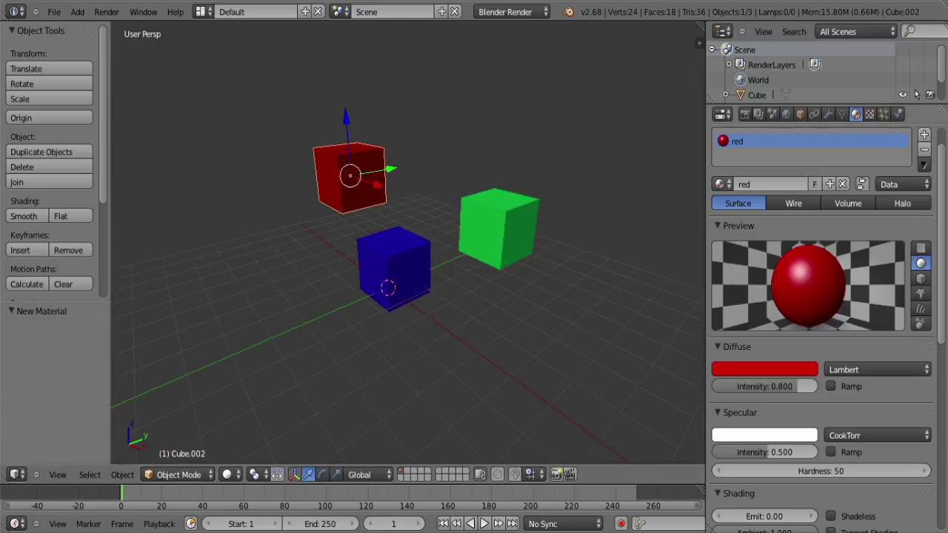
{"action": "left_click", "coordinate": [721, 183]}
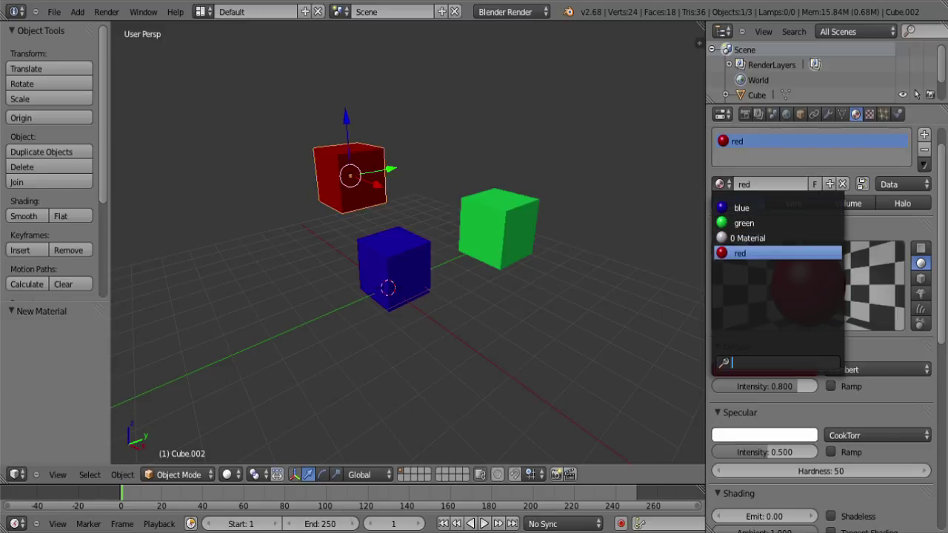
{"action": "left_click", "coordinate": [740, 253]}
Step: Add a fourth cube to the scene and move it about -4.5 along the Y axis
{"action": "right_click", "coordinate": [393, 265]}
{"action": "key", "text": "shift+a"}
{"action": "mouse_move", "coordinate": [296, 303]}
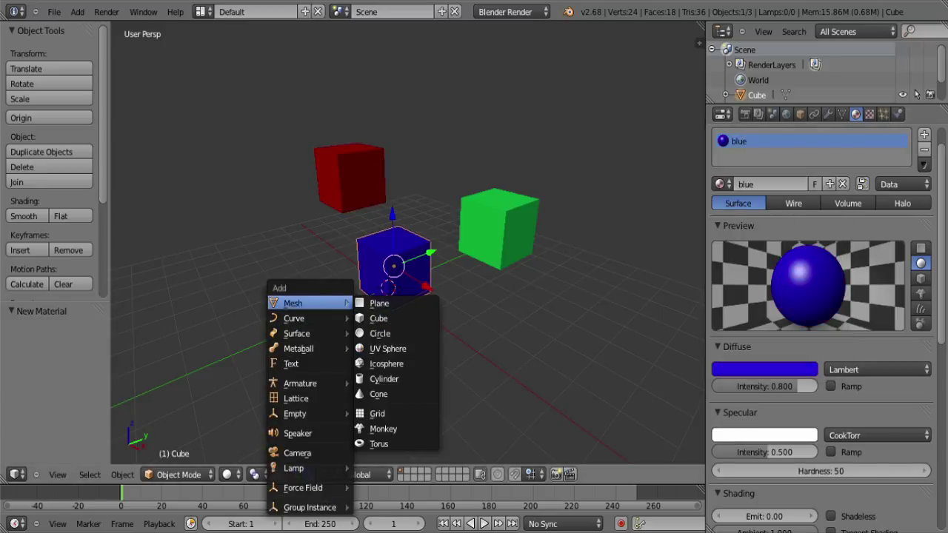
{"action": "left_click", "coordinate": [391, 318]}
{"action": "left_click_drag", "start_coordinate": [424, 271], "coordinate": [287, 331]}
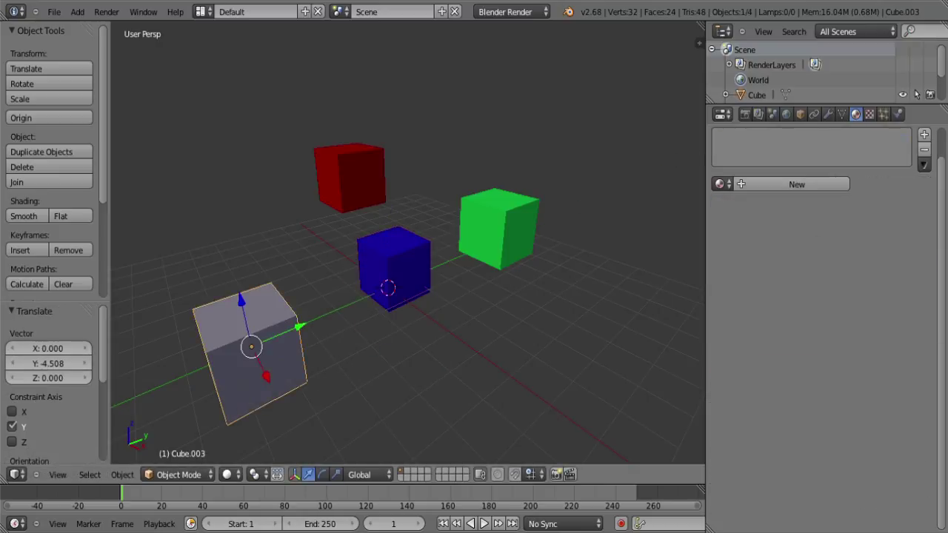
Step: Assign the existing "blue" material to the new cube and move the cube along the Z axis
{"action": "left_click", "coordinate": [723, 185]}
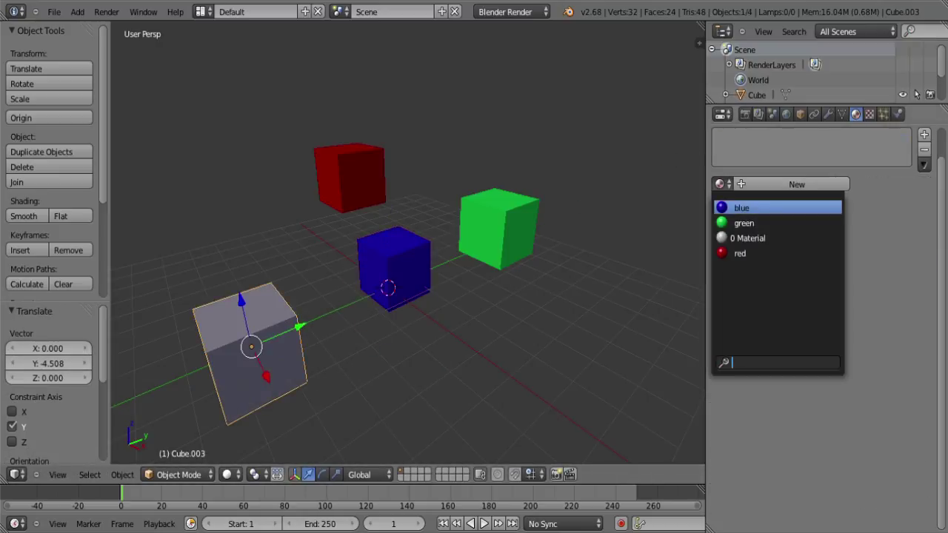
{"action": "left_click", "coordinate": [740, 207]}
{"action": "key", "text": "g"}
{"action": "key", "text": "z"}
{"action": "left_click_drag", "start_coordinate": [237, 277], "coordinate": [229, 250]}
Step: Delete the extra fourth cube
{"action": "key", "text": "x"}
{"action": "left_click", "coordinate": [374, 306]}
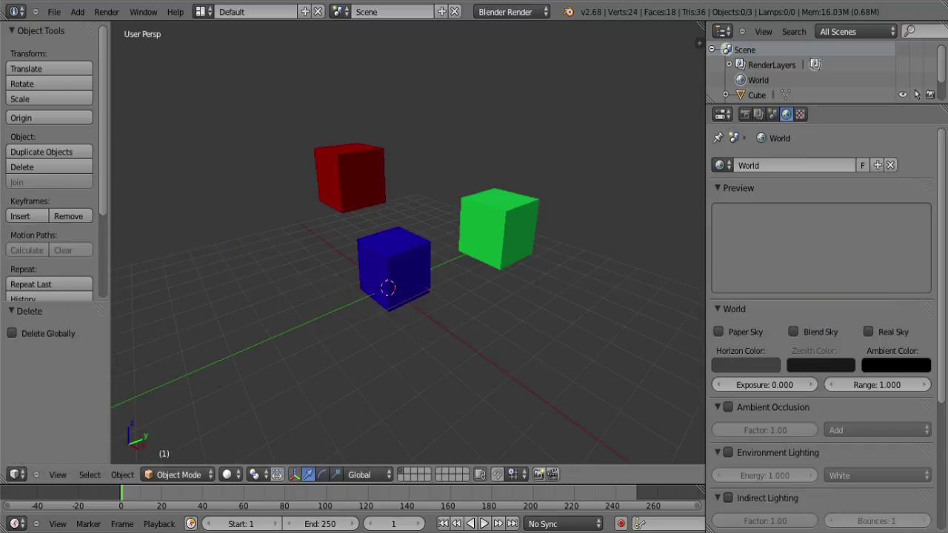
Step: Select the blue cube, try the Shadeless option on its material and turn it off again
{"action": "right_click", "coordinate": [393, 268]}
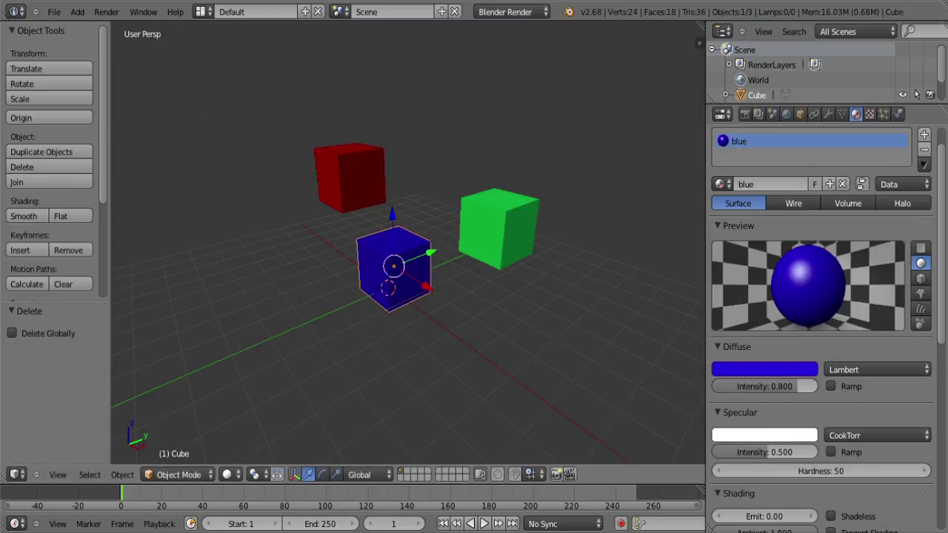
{"action": "scroll", "coordinate": [822, 326], "scroll_direction": "down", "scroll_amount": 6}
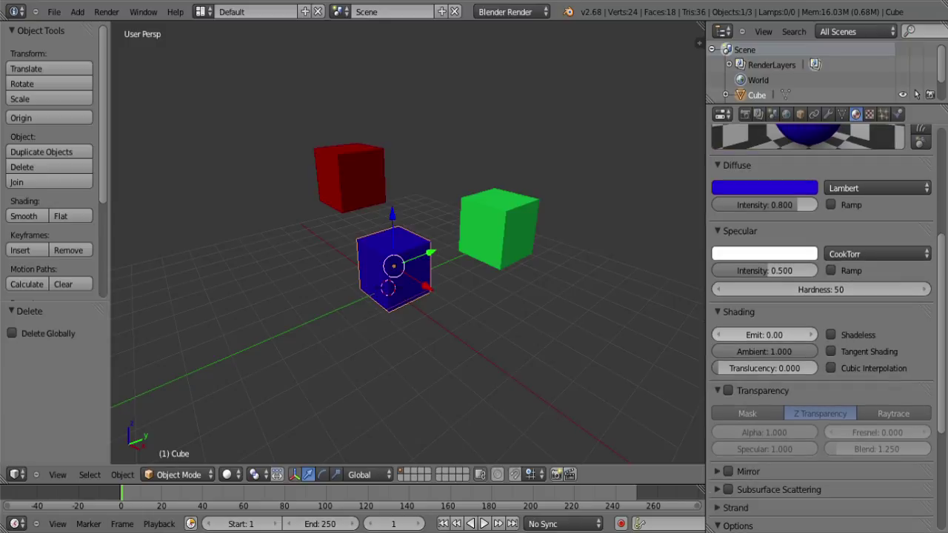
{"action": "scroll", "coordinate": [770, 333], "scroll_direction": "up", "scroll_amount": 2}
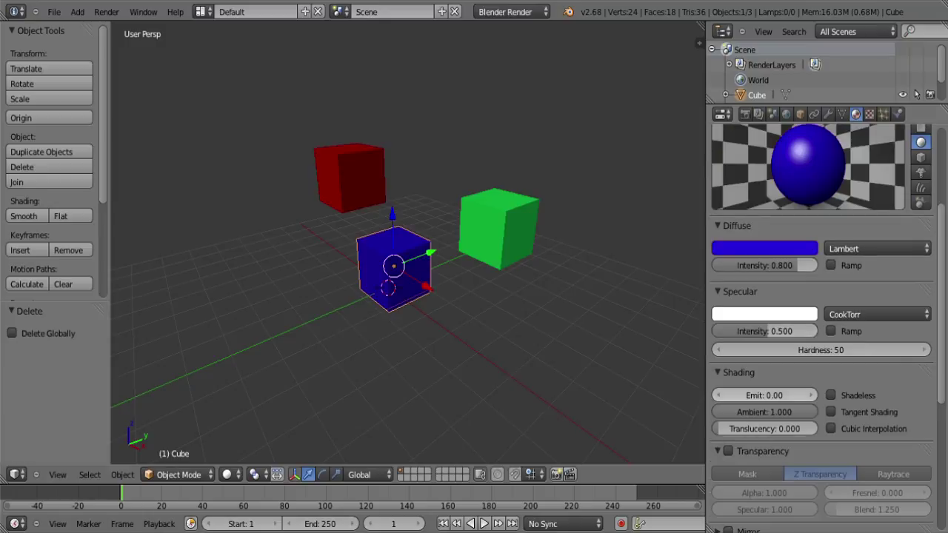
{"action": "scroll", "coordinate": [407, 244], "scroll_direction": "up", "scroll_amount": 6}
{"action": "scroll", "coordinate": [407, 244], "scroll_direction": "down", "scroll_amount": 2}
{"action": "left_click", "coordinate": [830, 396]}
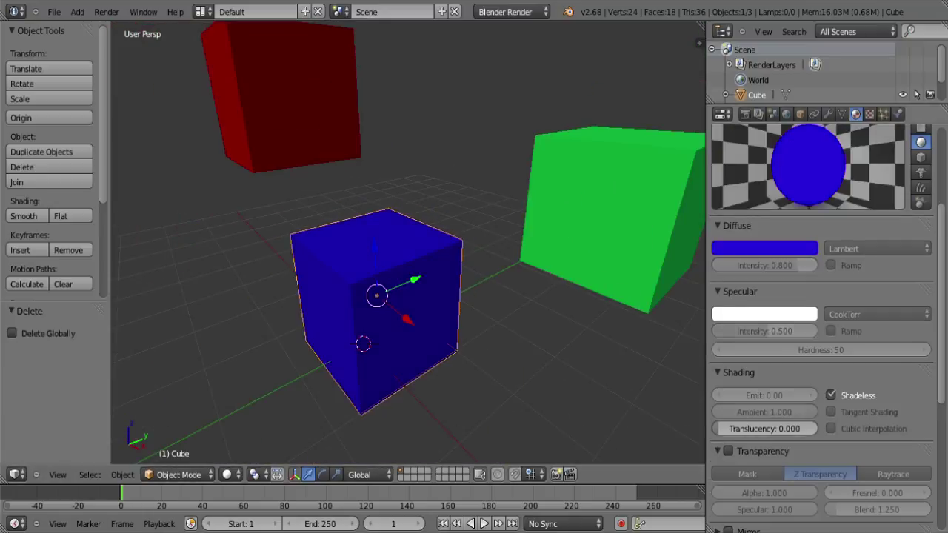
{"action": "left_click", "coordinate": [831, 395]}
Step: Set the blue material's specular hardness to 101 and its diffuse intensity to 1.000
{"action": "mouse_move", "coordinate": [763, 428]}
{"action": "left_mouse_down"}
{"action": "mouse_move", "coordinate": [832, 428]}
{"action": "mouse_move", "coordinate": [703, 430]}
{"action": "left_mouse_up"}
{"action": "mouse_move", "coordinate": [803, 350]}
{"action": "left_mouse_down"}
{"action": "mouse_move", "coordinate": [857, 350]}
{"action": "mouse_move", "coordinate": [806, 350]}
{"action": "left_mouse_up"}
{"action": "left_click_drag", "start_coordinate": [792, 265], "coordinate": [821, 265]}
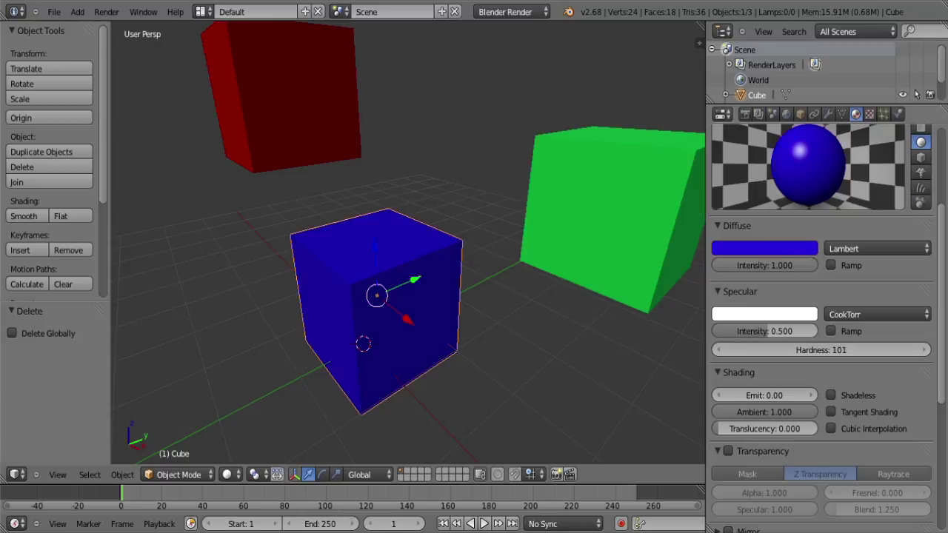
{"action": "scroll", "coordinate": [804, 296], "scroll_direction": "up", "scroll_amount": 2}
{"action": "left_click_drag", "start_coordinate": [799, 325], "coordinate": [759, 326]}
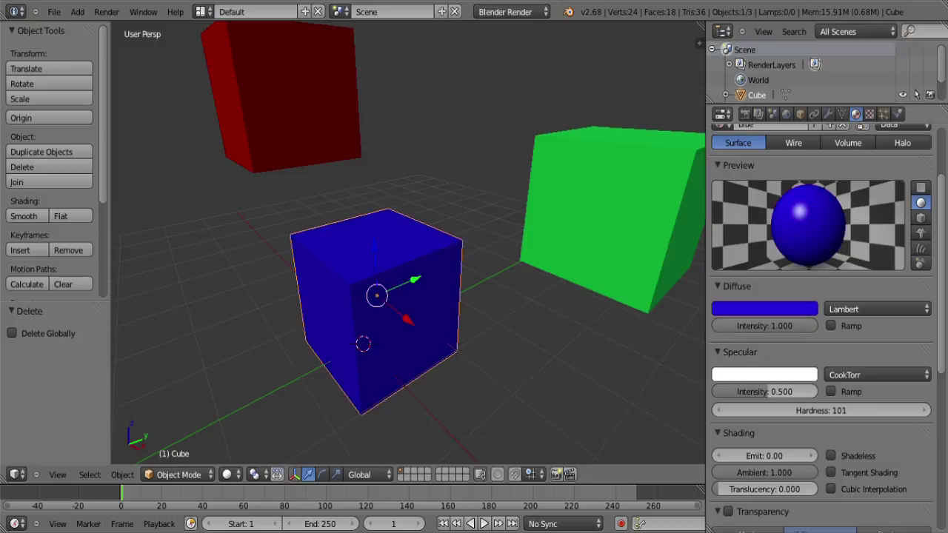
Step: Set the blue material's specular intensity to 1.000
{"action": "scroll", "coordinate": [773, 386], "scroll_direction": "down", "scroll_amount": 1}
{"action": "left_click_drag", "start_coordinate": [774, 361], "coordinate": [828, 361]}
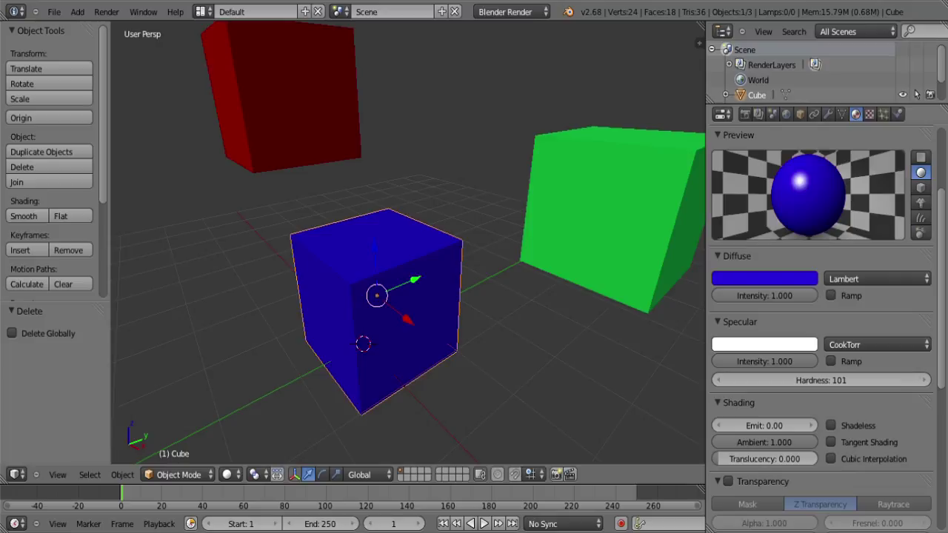
{"action": "mouse_move", "coordinate": [809, 362]}
{"action": "left_mouse_down"}
{"action": "mouse_move", "coordinate": [724, 361]}
{"action": "mouse_move", "coordinate": [794, 361]}
{"action": "left_mouse_up"}
Step: Collapse the blue material's diffuse, specular and shading settings, and enable Z Transparency with a Fresnel of 1.680
{"action": "scroll", "coordinate": [814, 326], "scroll_direction": "down", "scroll_amount": 5}
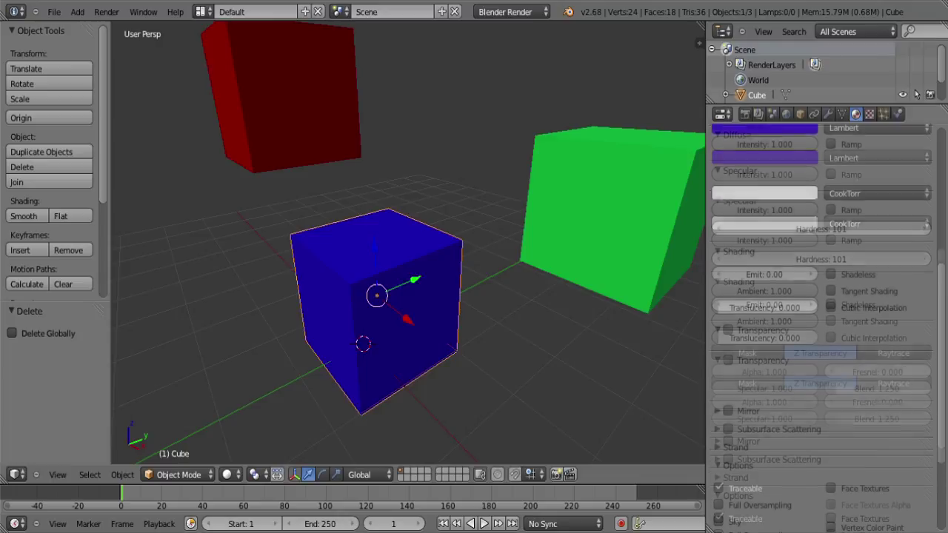
{"action": "scroll", "coordinate": [741, 230], "scroll_direction": "up", "scroll_amount": 2}
{"action": "left_click", "coordinate": [739, 231]}
{"action": "left_click", "coordinate": [736, 165]}
{"action": "scroll", "coordinate": [736, 165], "scroll_direction": "up", "scroll_amount": 3}
{"action": "left_click", "coordinate": [738, 292]}
{"action": "left_click", "coordinate": [728, 311]}
{"action": "left_click_drag", "start_coordinate": [876, 352], "coordinate": [945, 352]}
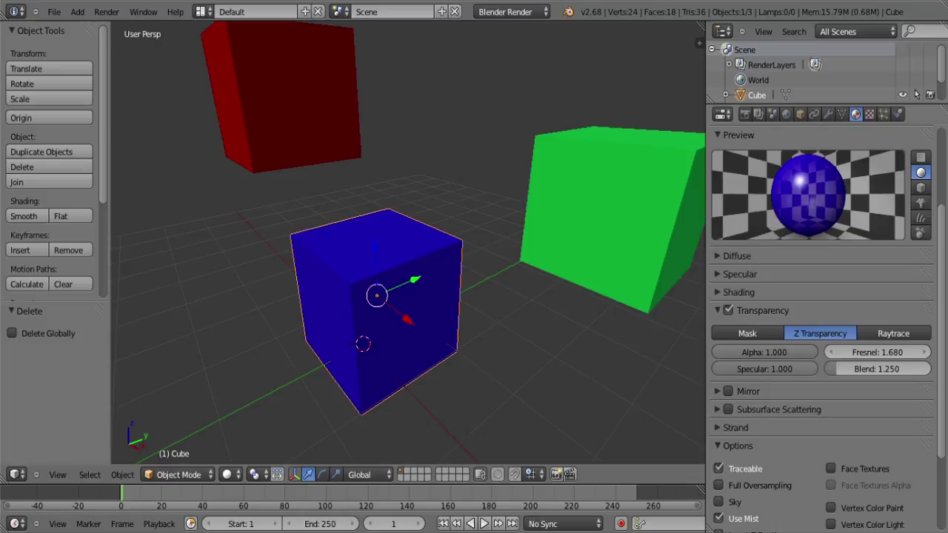
Step: Enable Mirror on the blue material with a reflectivity of 0.514 and collapse the transparency and mirror settings
{"action": "scroll", "coordinate": [877, 352], "scroll_direction": "down", "scroll_amount": 2}
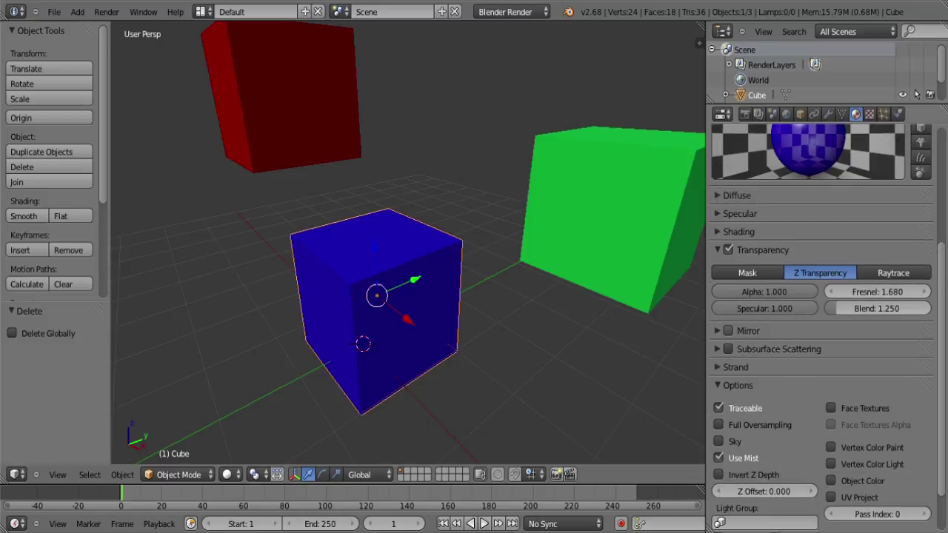
{"action": "scroll", "coordinate": [821, 326], "scroll_direction": "up", "scroll_amount": 3}
{"action": "left_click", "coordinate": [717, 341]}
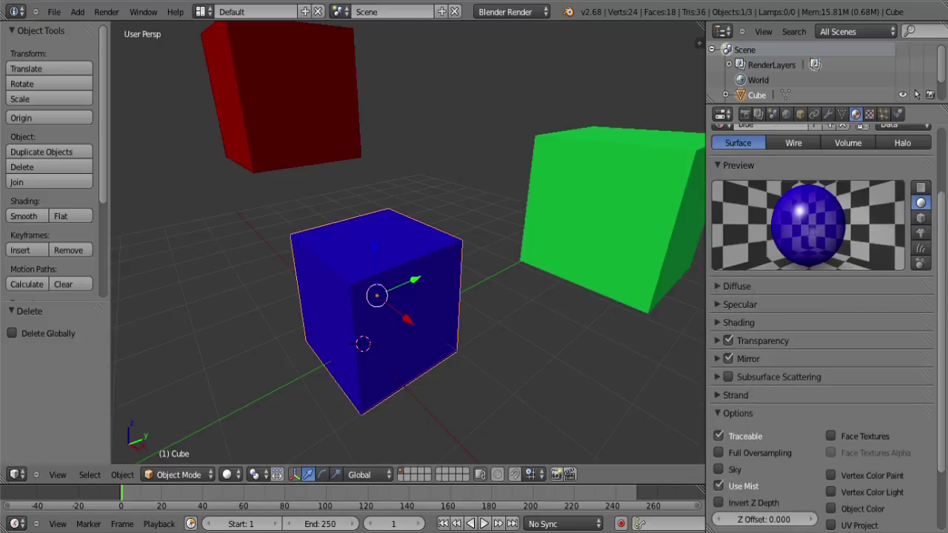
{"action": "left_click", "coordinate": [717, 359]}
{"action": "mouse_move", "coordinate": [763, 382]}
{"action": "left_mouse_down"}
{"action": "mouse_move", "coordinate": [727, 381]}
{"action": "mouse_move", "coordinate": [781, 381]}
{"action": "mouse_move", "coordinate": [766, 381]}
{"action": "left_mouse_up"}
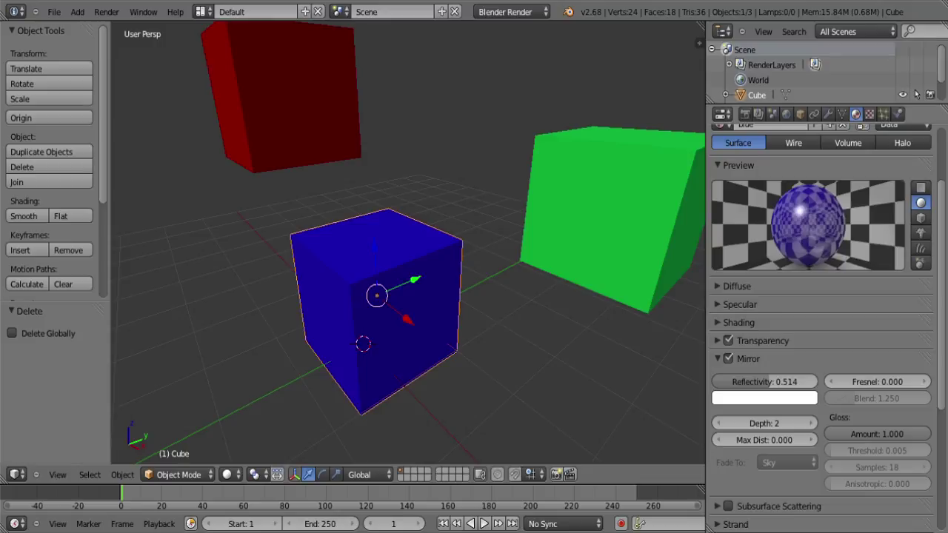
{"action": "left_click", "coordinate": [717, 359]}
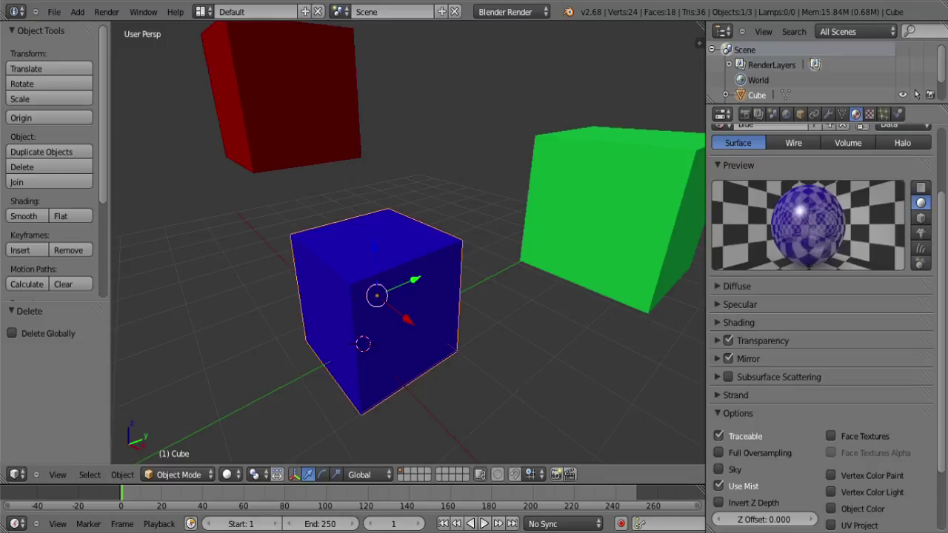
Step: Expand the blue material's shadow settings and examine them along with the remaining options
{"action": "scroll", "coordinate": [822, 326], "scroll_direction": "down", "scroll_amount": 3}
{"action": "scroll", "coordinate": [822, 326], "scroll_direction": "down", "scroll_amount": 1}
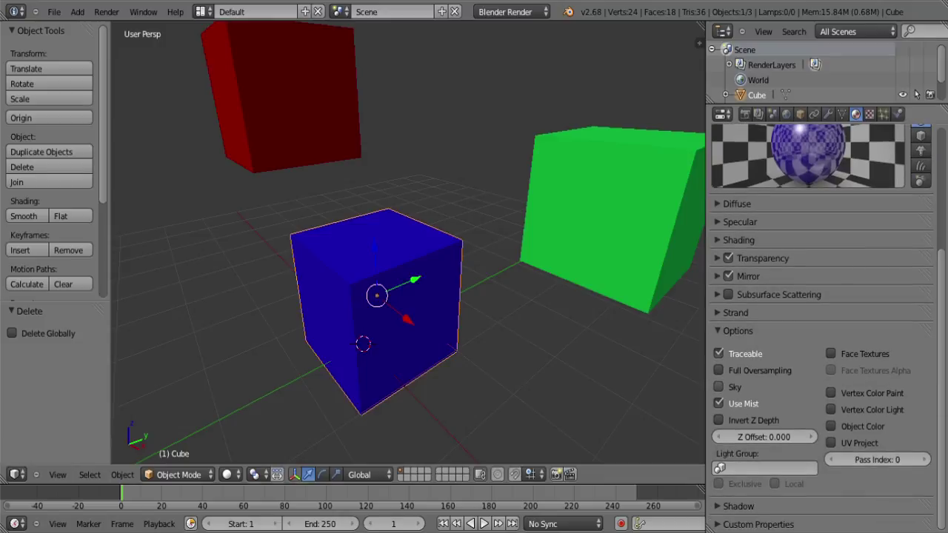
{"action": "left_click", "coordinate": [738, 507]}
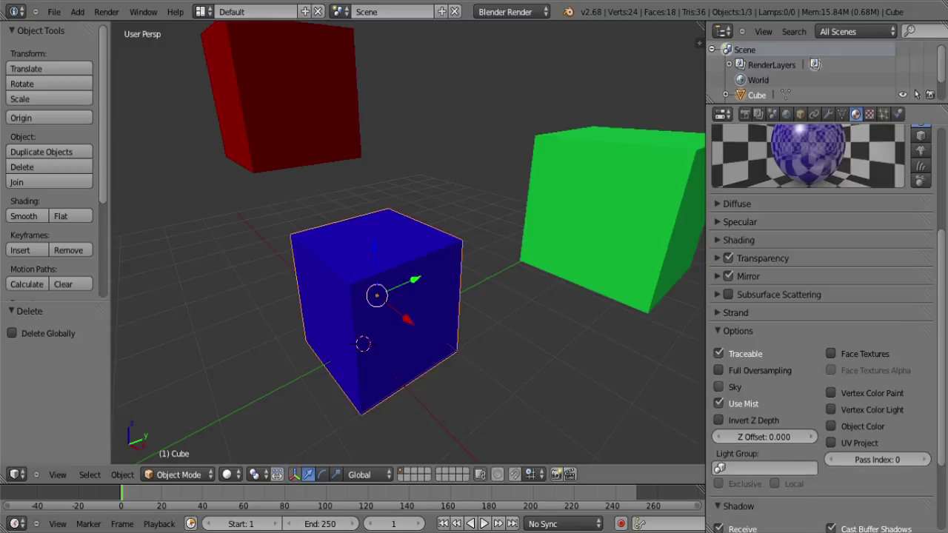
{"action": "scroll", "coordinate": [738, 506], "scroll_direction": "down", "scroll_amount": 5}
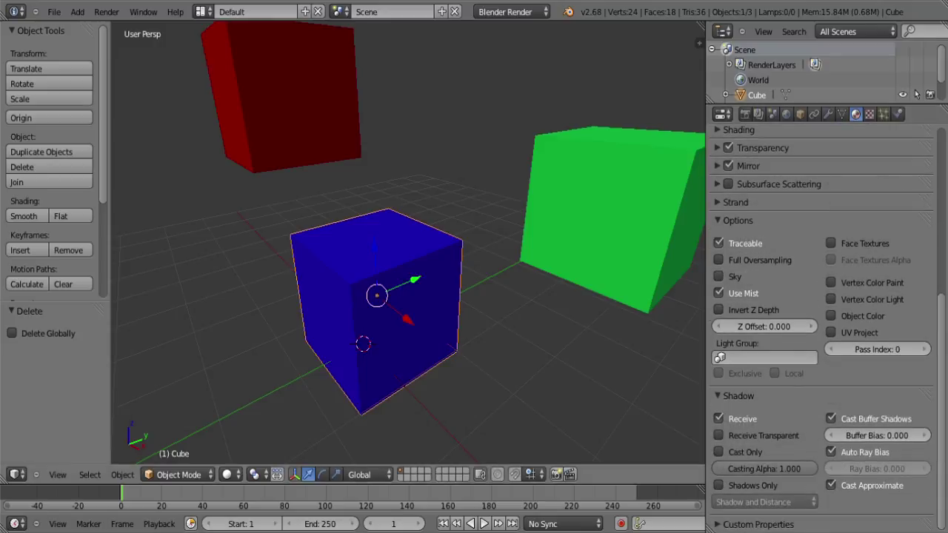
{"action": "scroll", "coordinate": [822, 326], "scroll_direction": "up", "scroll_amount": 5}
{"action": "scroll", "coordinate": [822, 297], "scroll_direction": "up", "scroll_amount": 4}
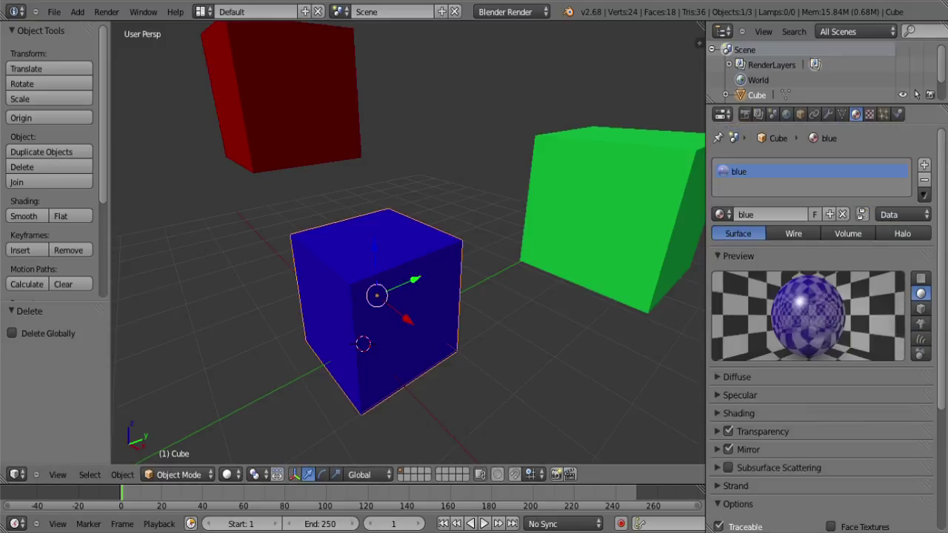
Step: Deselect everything, add a camera and raise it about 2.1 along the Z axis
{"action": "key", "text": "a"}
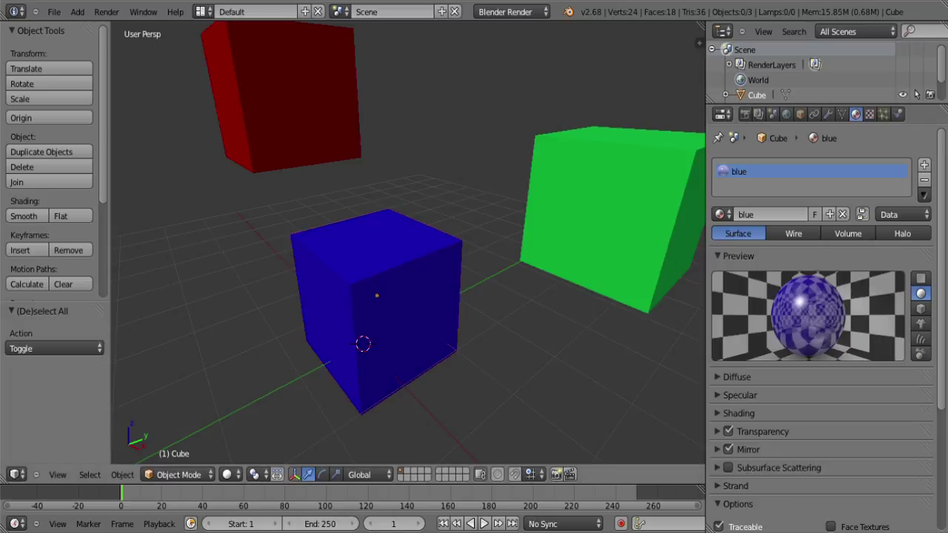
{"action": "mouse_move", "coordinate": [429, 266]}
{"action": "middle_mouse_down"}
{"action": "mouse_move", "coordinate": [393, 259]}
{"action": "mouse_move", "coordinate": [442, 257]}
{"action": "middle_mouse_up"}
{"action": "scroll", "coordinate": [407, 252], "scroll_direction": "down", "scroll_amount": 6}
{"action": "scroll", "coordinate": [442, 256], "scroll_direction": "up", "scroll_amount": 3}
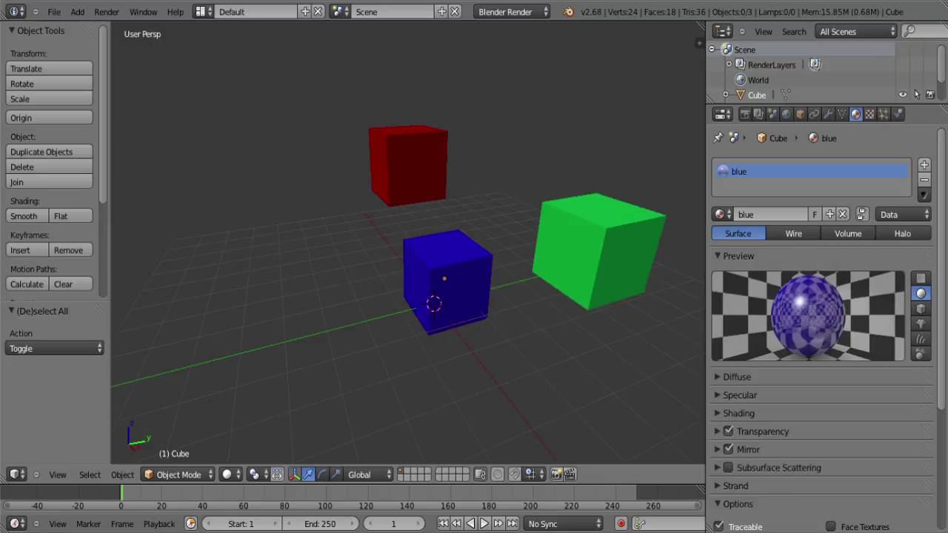
{"action": "key", "text": "shift+a"}
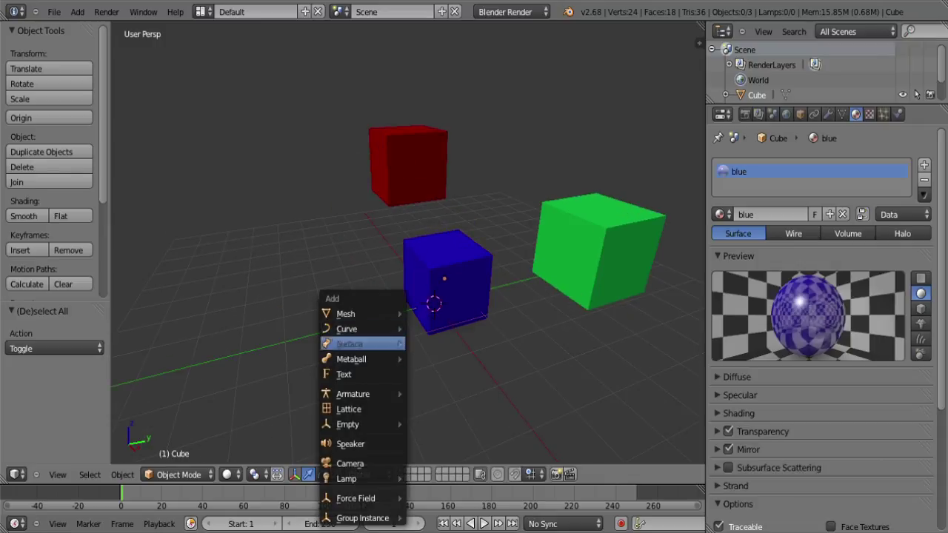
{"action": "left_click", "coordinate": [350, 463]}
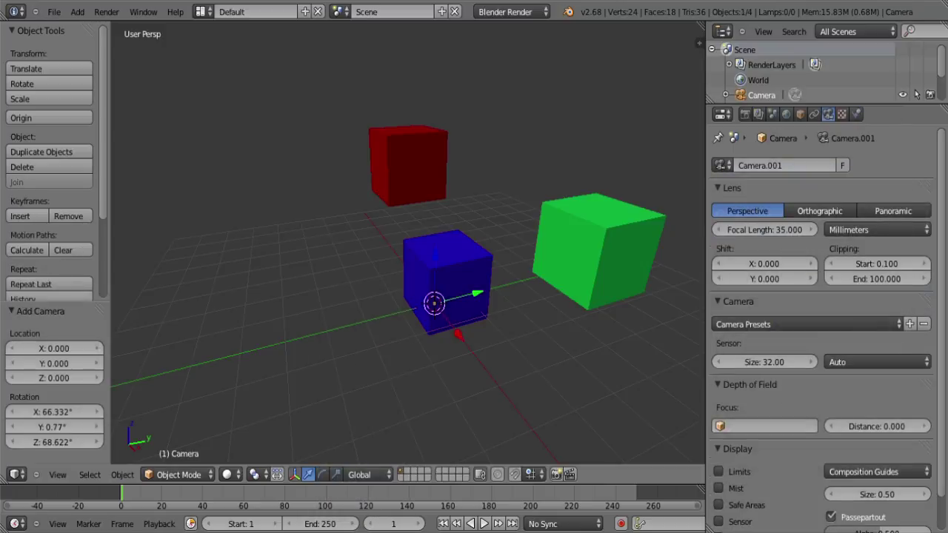
{"action": "left_click_drag", "start_coordinate": [434, 255], "coordinate": [436, 173]}
Step: Move the camera out in front of the cubes along the X axis and about -1.4 along Y
{"action": "key", "text": "g"}
{"action": "key", "text": "x"}
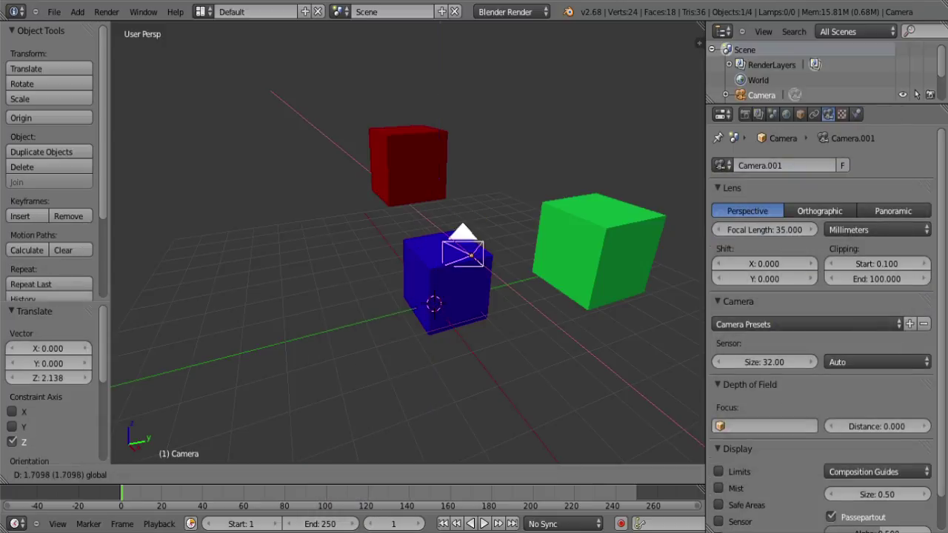
{"action": "key", "text": "Return"}
{"action": "left_click_drag", "start_coordinate": [662, 374], "coordinate": [570, 416]}
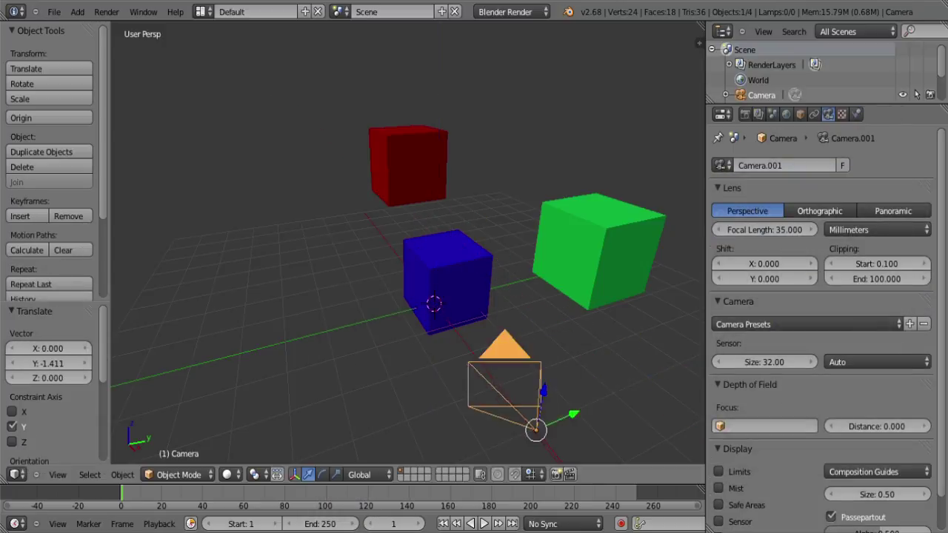
Step: Move the camera farther away from the cubes and shift it about -1.9 more along the Y axis
{"action": "scroll", "coordinate": [570, 416], "scroll_direction": "down", "scroll_amount": 4}
{"action": "left_click_drag", "start_coordinate": [467, 324], "coordinate": [509, 372]}
{"action": "key", "text": "g"}
{"action": "key", "text": "y"}
{"action": "key", "text": "Return"}
Step: Switch the viewport to the camera view, hide the tool shelf and fit the whole camera frame in view
{"action": "scroll", "coordinate": [408, 243], "scroll_direction": "up", "scroll_amount": 4}
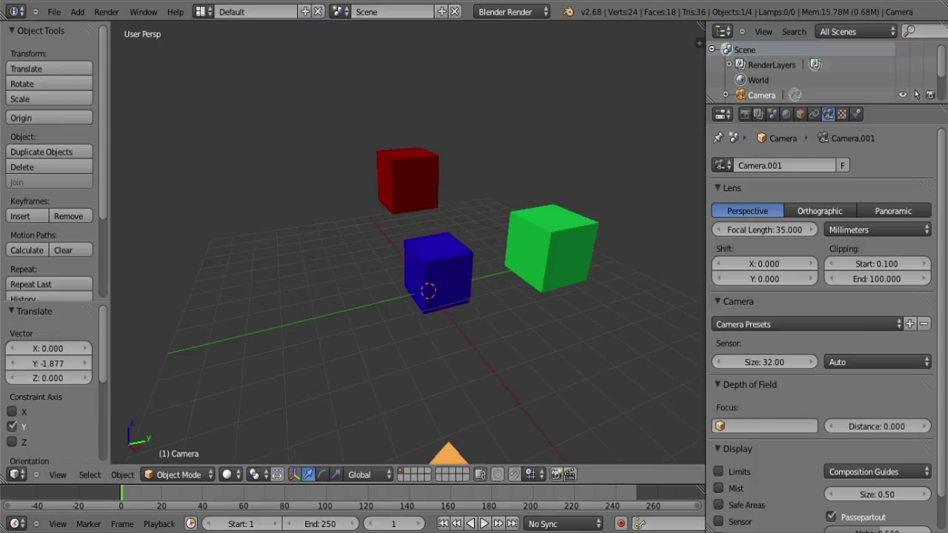
{"action": "middle_click_drag", "start_coordinate": [429, 318], "coordinate": [401, 223], "text": "shift"}
{"action": "key", "text": "KP_0"}
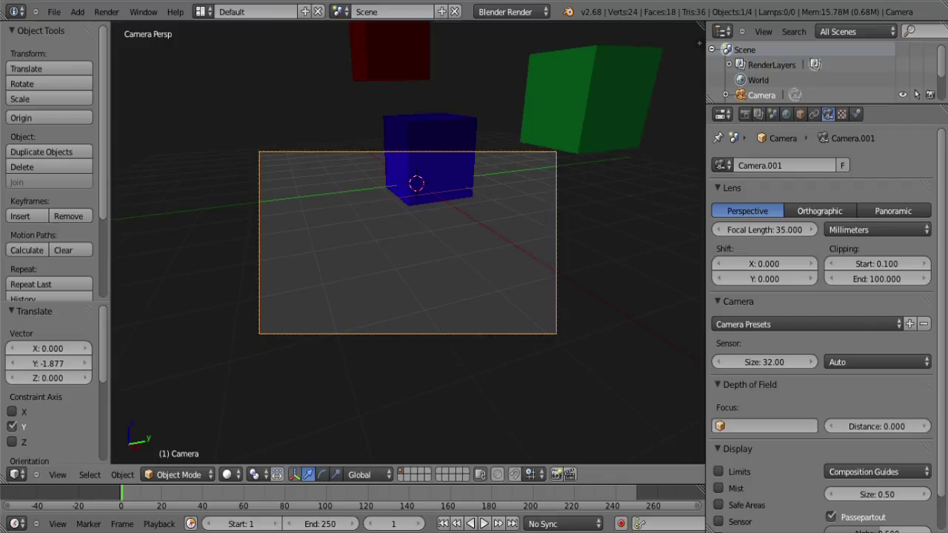
{"action": "scroll", "coordinate": [407, 245], "scroll_direction": "up", "scroll_amount": 3}
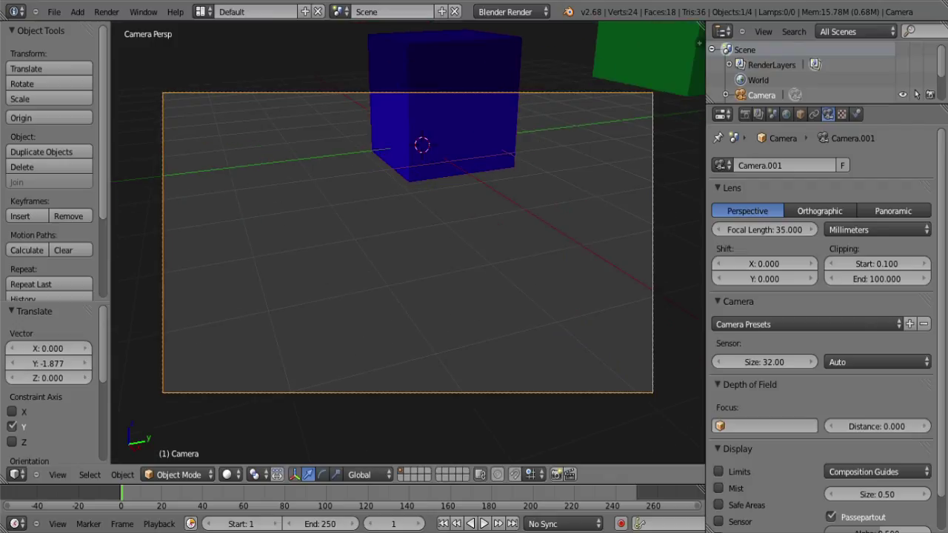
{"action": "key", "text": "t"}
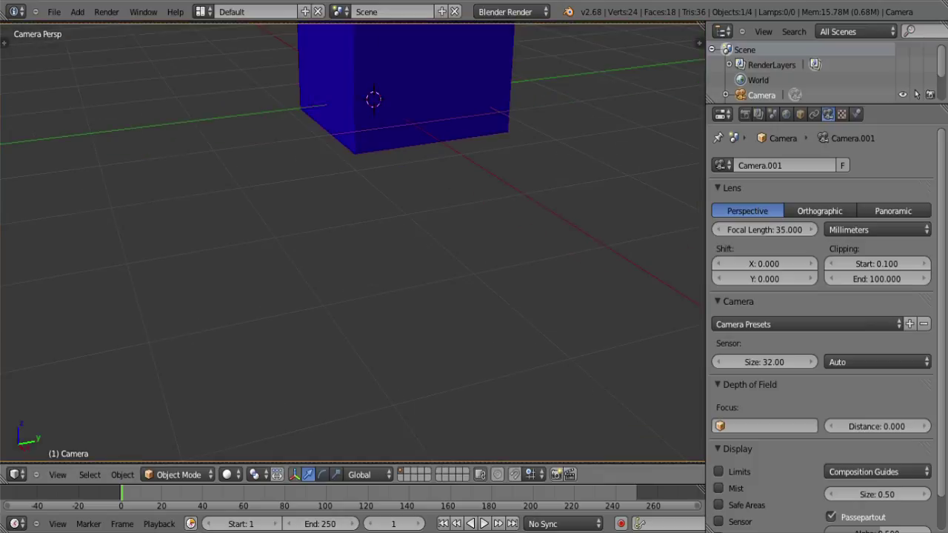
{"action": "middle_click_drag", "start_coordinate": [353, 243], "coordinate": [355, 238], "text": "shift"}
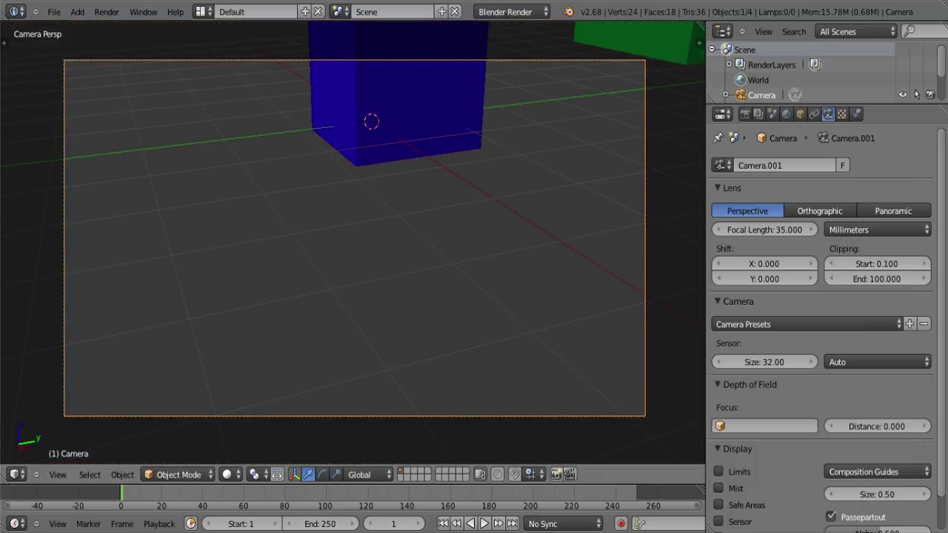
{"action": "scroll", "coordinate": [355, 237], "scroll_direction": "down", "scroll_amount": 1}
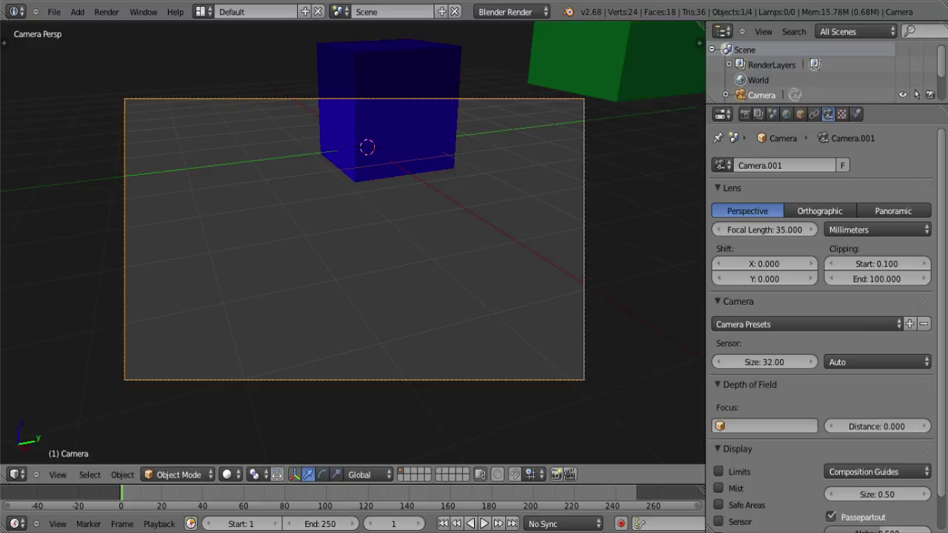
Step: Reposition the camera so the blue cube and most of the green cube fall inside its frame
{"action": "key", "text": "g"}
{"action": "key", "text": "Return"}
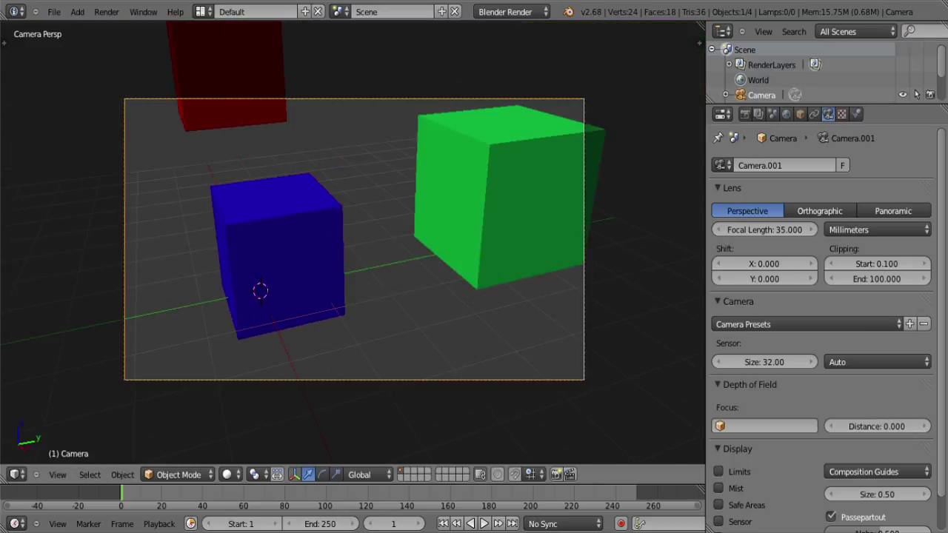
{"action": "key", "text": "g"}
{"action": "key", "text": "Return"}
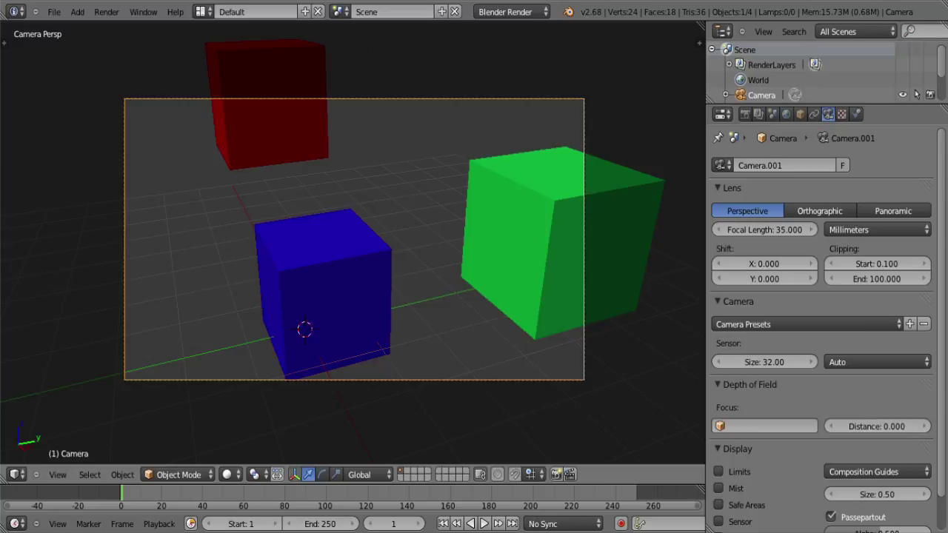
Step: Add a plane mesh and scale it up into a large floor extending well beyond the three cubes
{"action": "scroll", "coordinate": [353, 239], "scroll_direction": "down", "scroll_amount": 2}
{"action": "key", "text": "shift+a"}
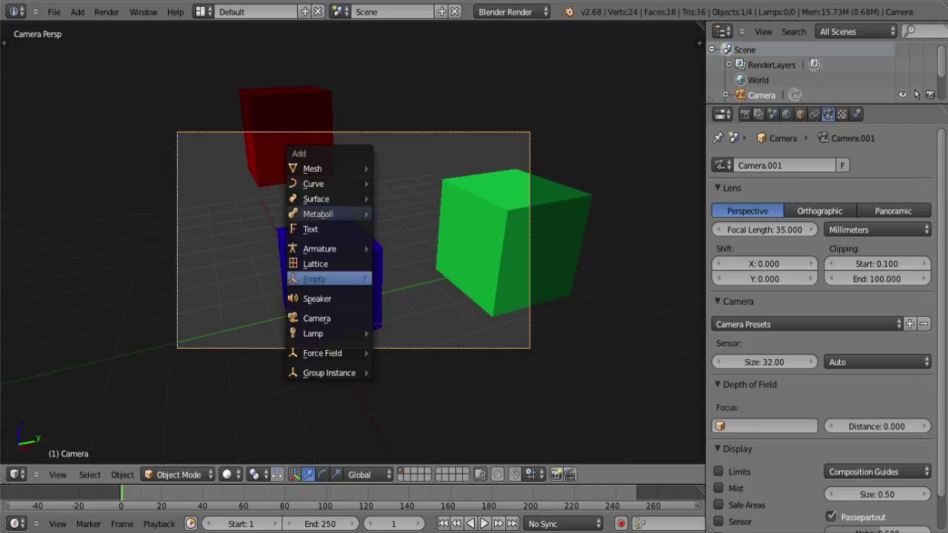
{"action": "mouse_move", "coordinate": [312, 168]}
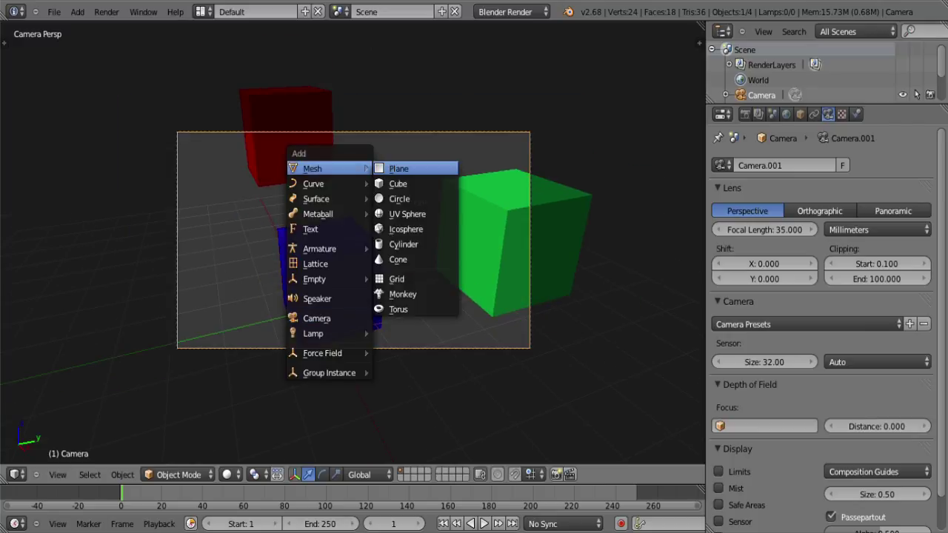
{"action": "left_click", "coordinate": [400, 168]}
{"action": "key", "text": "s"}
{"action": "left_click", "coordinate": [593, 444]}
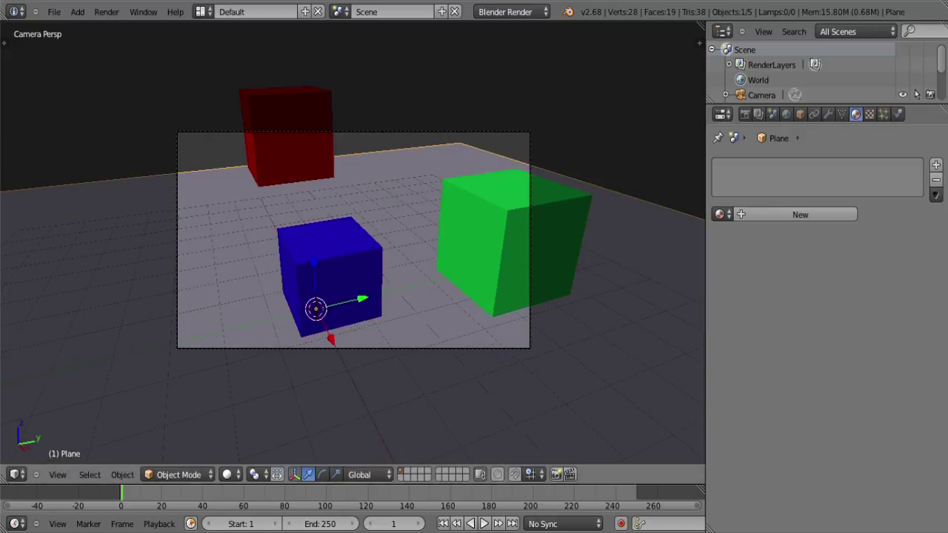
Step: Lower the floor plane about 0.2 along the Z axis so it lies beneath the cubes
{"action": "key", "text": "g"}
{"action": "key", "text": "z"}
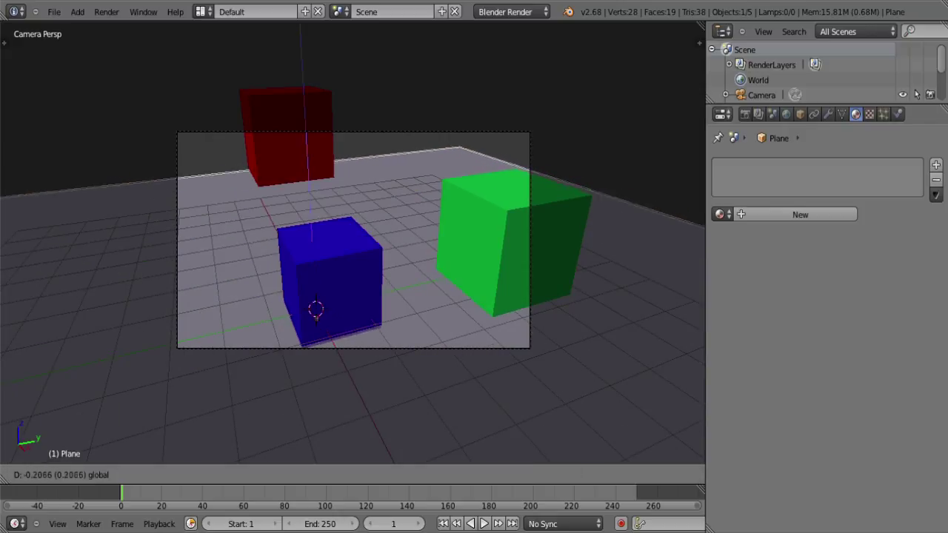
{"action": "left_click", "coordinate": [511, 326]}
Step: Select the camera, try a longer focal length of about 47 mm and set it back to 35 mm
{"action": "right_click", "coordinate": [529, 318]}
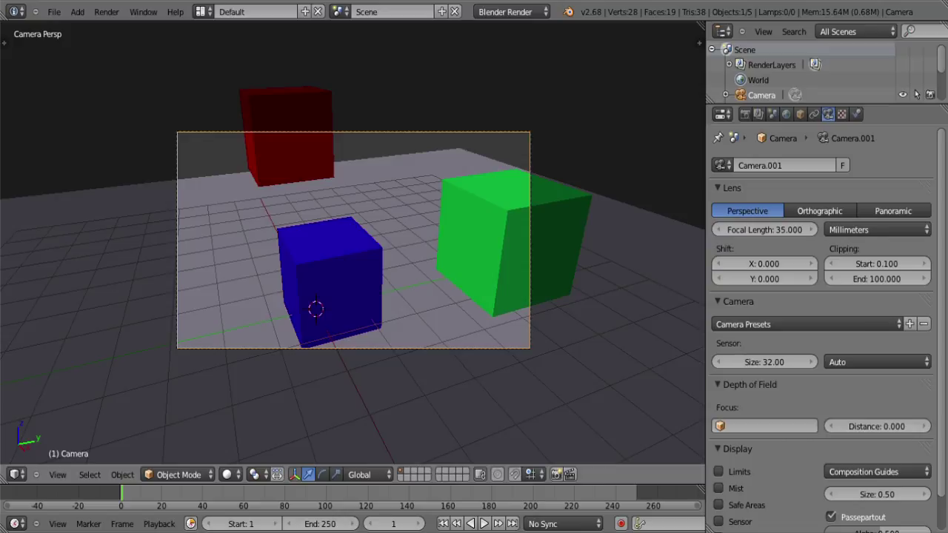
{"action": "mouse_move", "coordinate": [764, 229]}
{"action": "left_mouse_down"}
{"action": "mouse_move", "coordinate": [784, 230]}
{"action": "mouse_move", "coordinate": [773, 229]}
{"action": "left_mouse_up"}
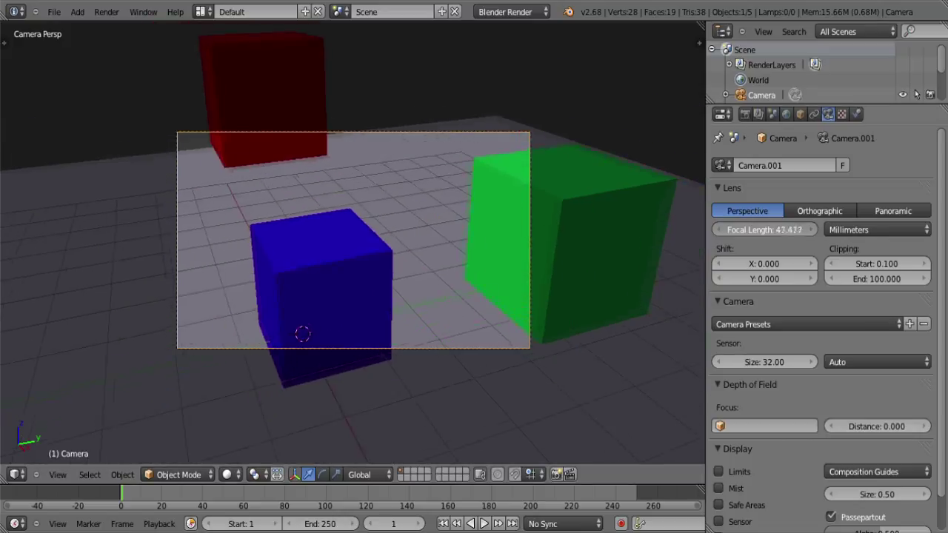
{"action": "left_click", "coordinate": [773, 230]}
{"action": "type", "text": "35"}
{"action": "key", "text": "Return"}
Step: Turn on the Thirds and Center composition guides for the camera
{"action": "scroll", "coordinate": [866, 274], "scroll_direction": "down", "scroll_amount": 2}
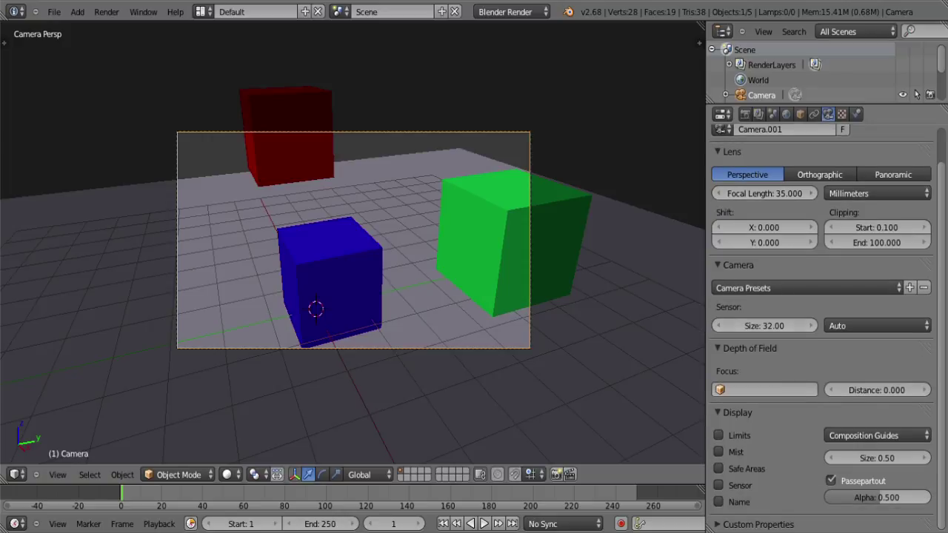
{"action": "left_click", "coordinate": [863, 435]}
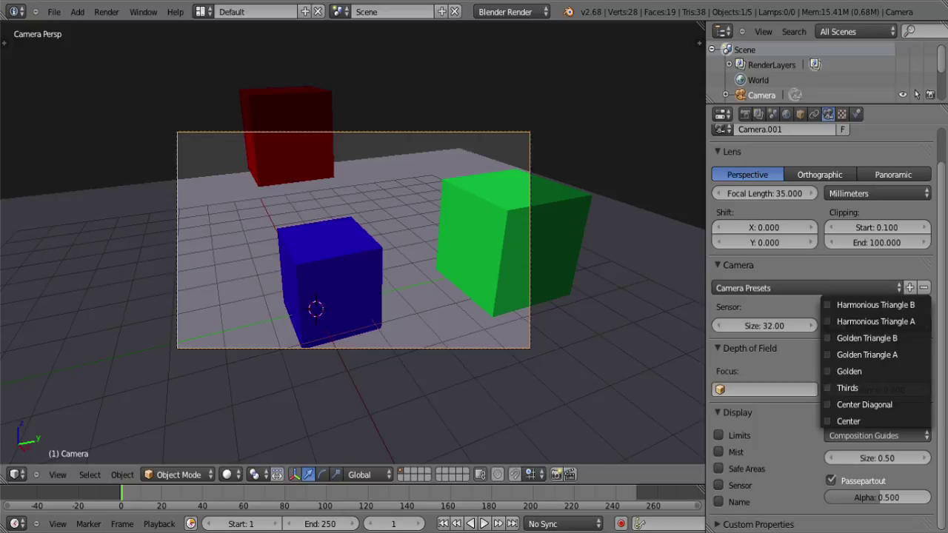
{"action": "left_click", "coordinate": [847, 388]}
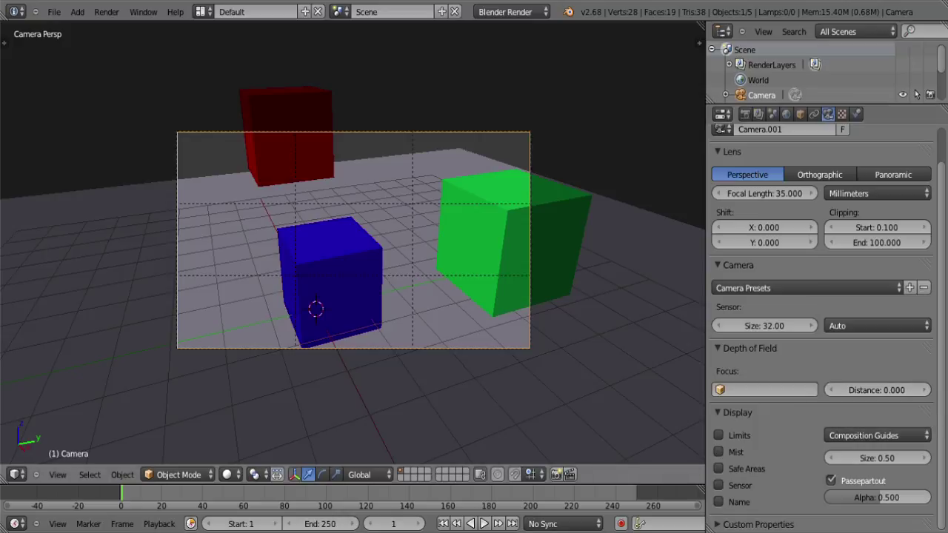
{"action": "left_click", "coordinate": [863, 435]}
{"action": "left_click", "coordinate": [851, 422]}
{"action": "scroll", "coordinate": [354, 238], "scroll_direction": "up", "scroll_amount": 2}
{"action": "scroll", "coordinate": [353, 237], "scroll_direction": "down", "scroll_amount": 3}
Step: Try the Golden Triangle A composition guide on the camera frame and turn it off again
{"action": "left_click", "coordinate": [863, 435]}
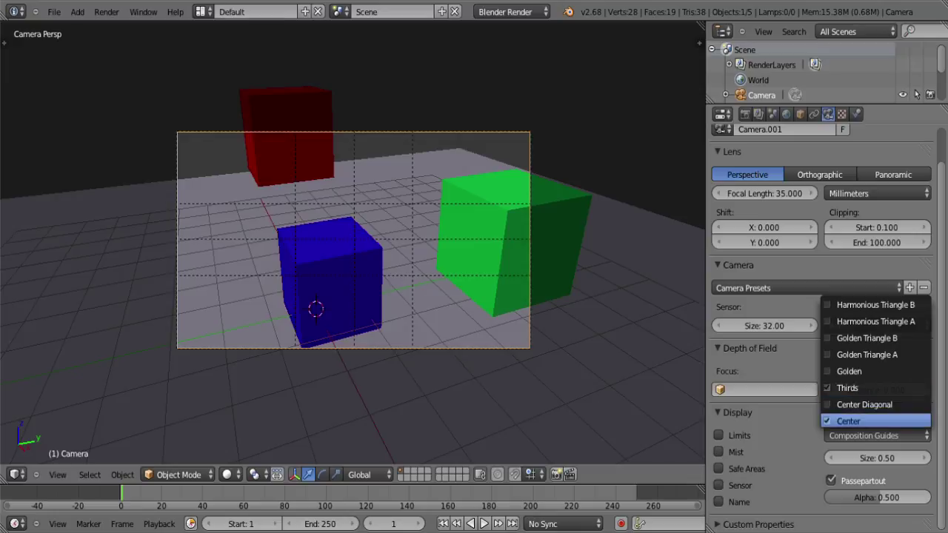
{"action": "left_click", "coordinate": [875, 435]}
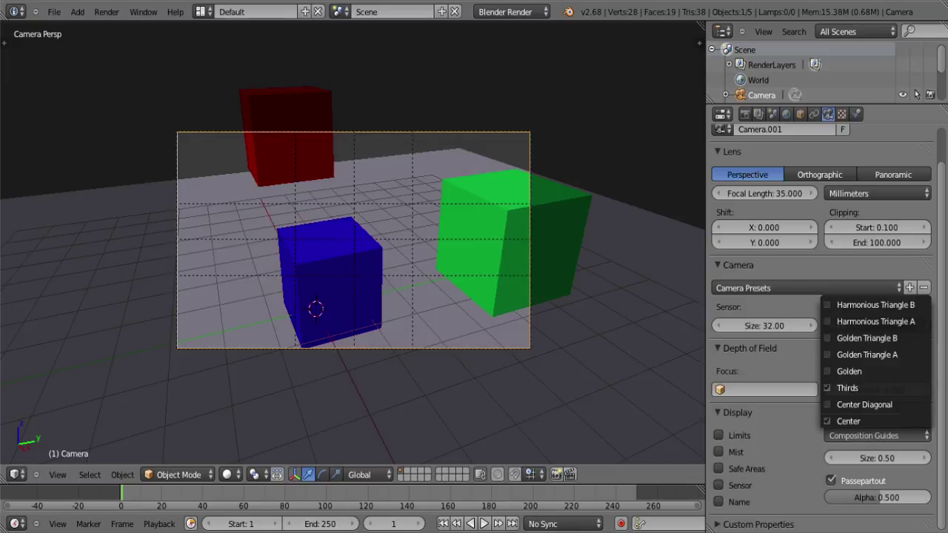
{"action": "left_click", "coordinate": [866, 355]}
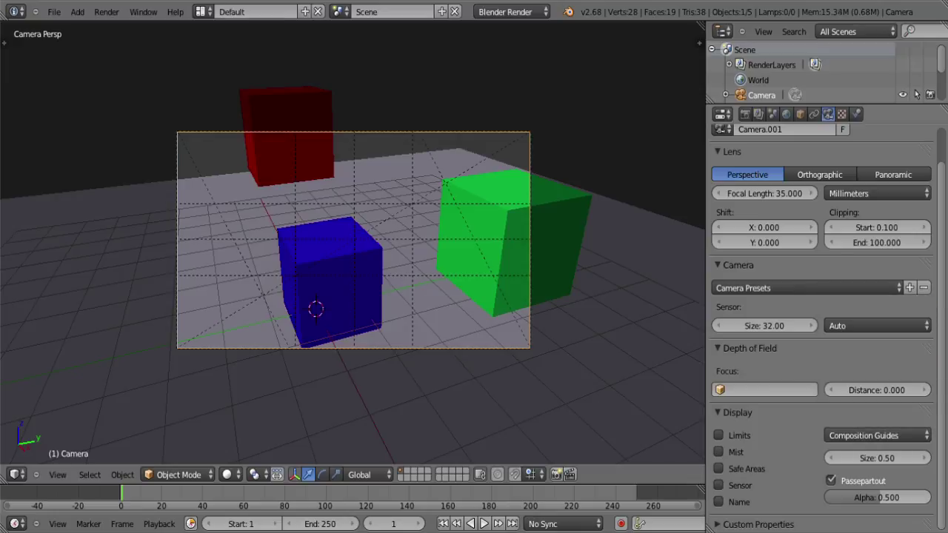
{"action": "left_click", "coordinate": [863, 435]}
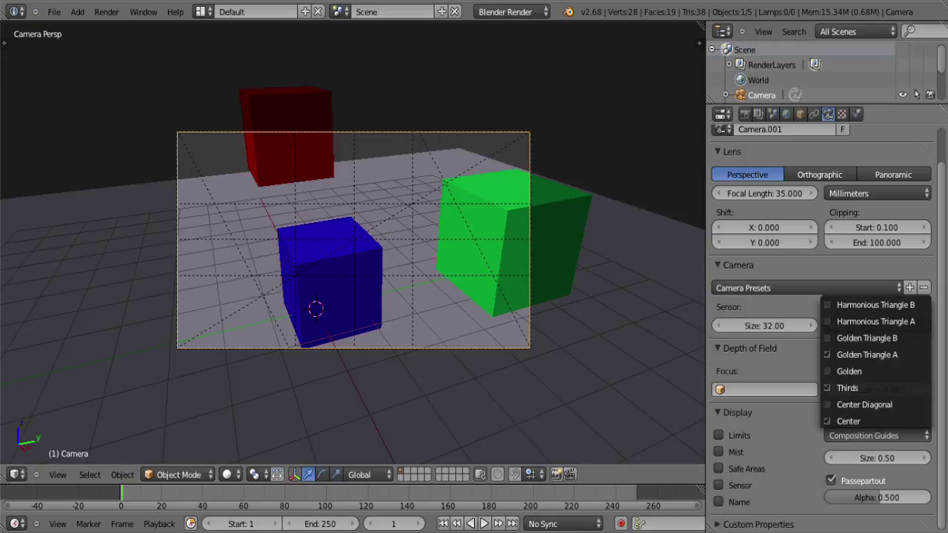
{"action": "left_click", "coordinate": [866, 354]}
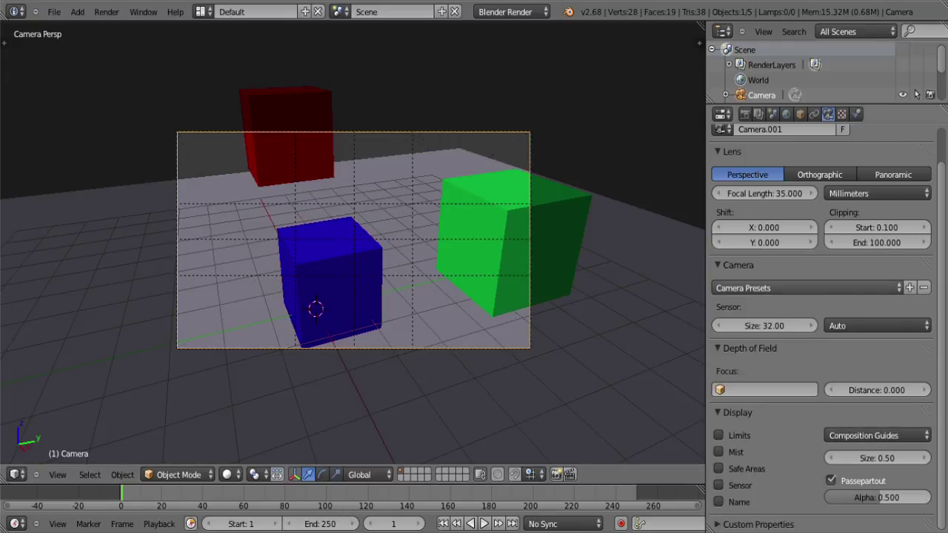
Step: Look through the list of available camera presets without applying one
{"action": "left_click", "coordinate": [807, 288]}
{"action": "key", "text": "Escape"}
{"action": "scroll", "coordinate": [820, 326], "scroll_direction": "up", "scroll_amount": 2}
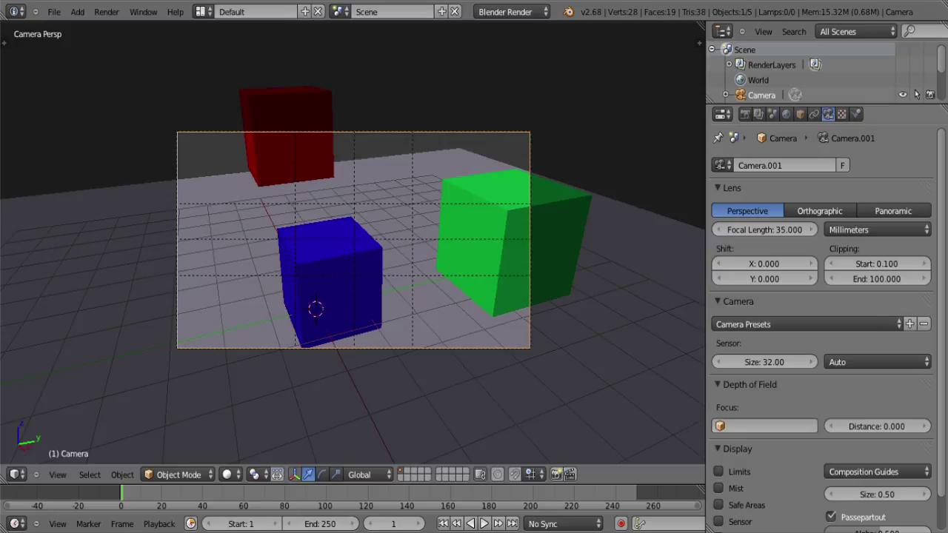
{"action": "left_click", "coordinate": [807, 325]}
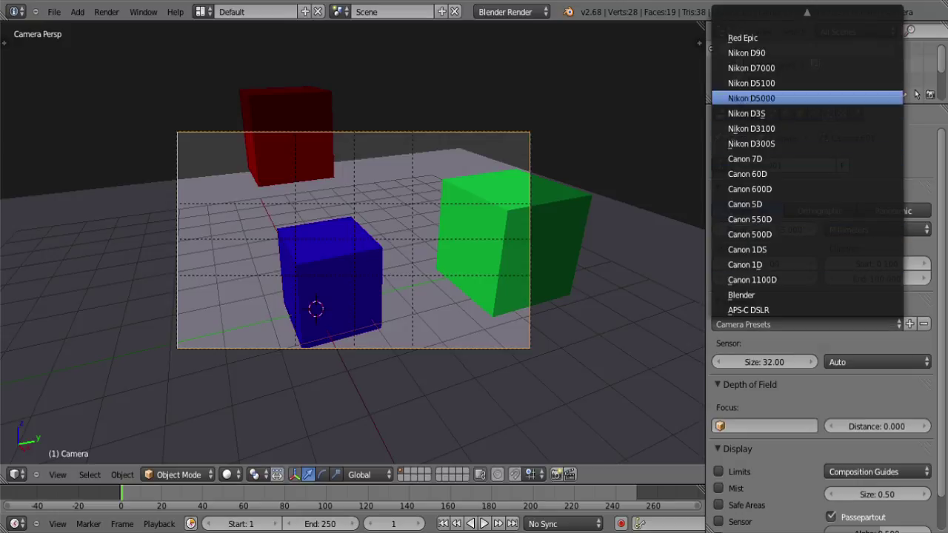
{"action": "mouse_move", "coordinate": [807, 13]}
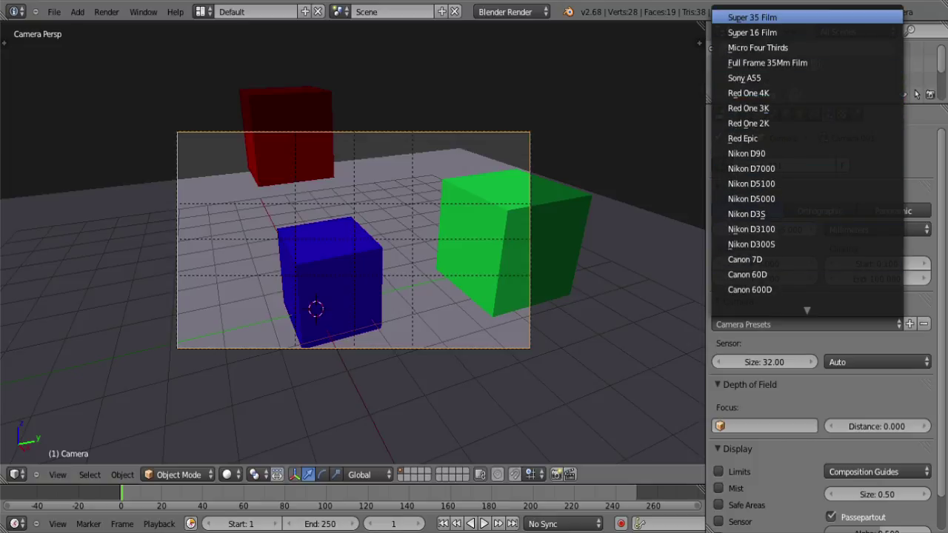
{"action": "mouse_move", "coordinate": [807, 310]}
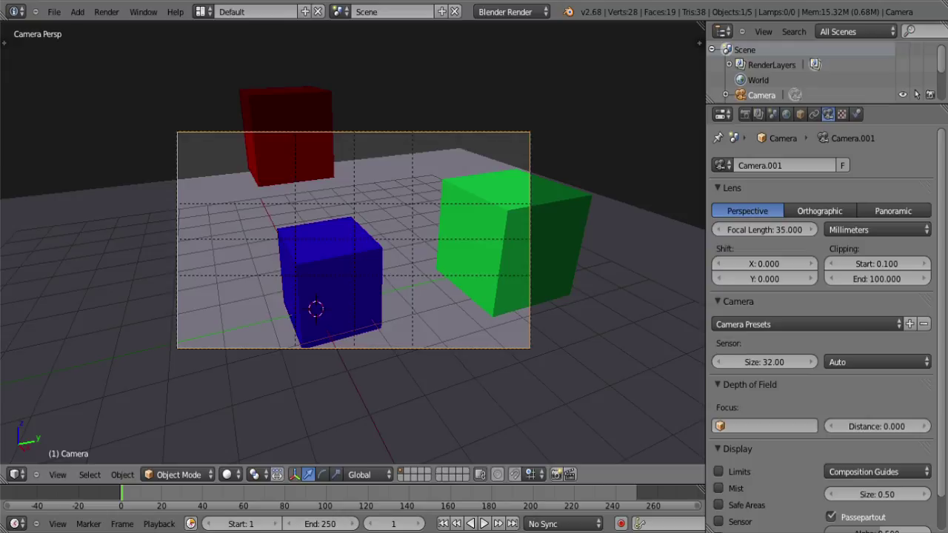
Step: Render the scene from the camera, then close the render and leave the camera view
{"action": "key", "text": "F12"}
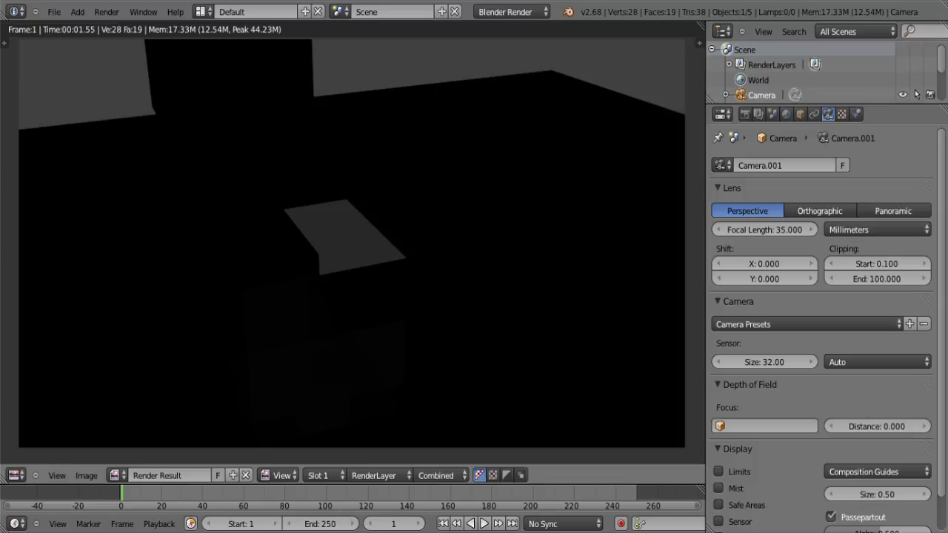
{"action": "key", "text": "Escape"}
{"action": "key", "text": "KP_0"}
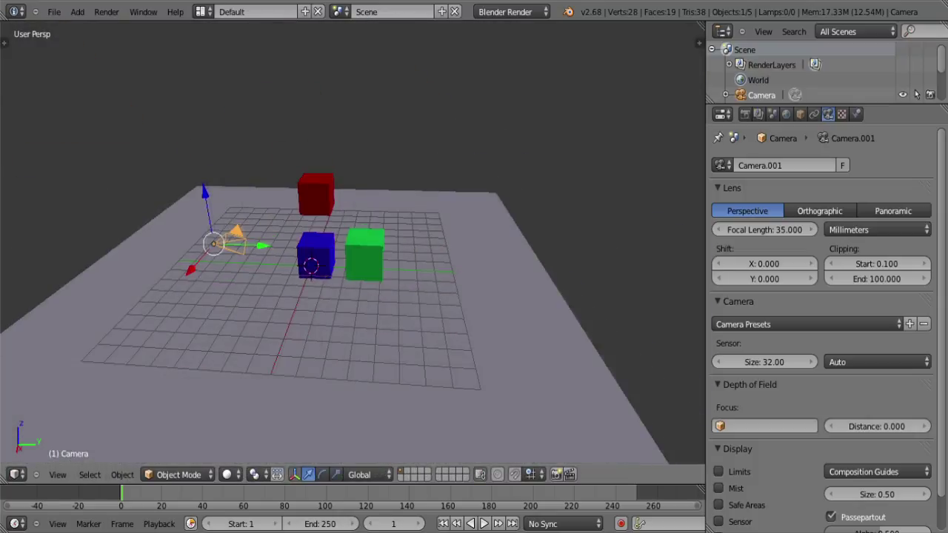
Step: Add a point lamp and raise it high above the blue cube along the Z axis
{"action": "scroll", "coordinate": [352, 244], "scroll_direction": "up", "scroll_amount": 3}
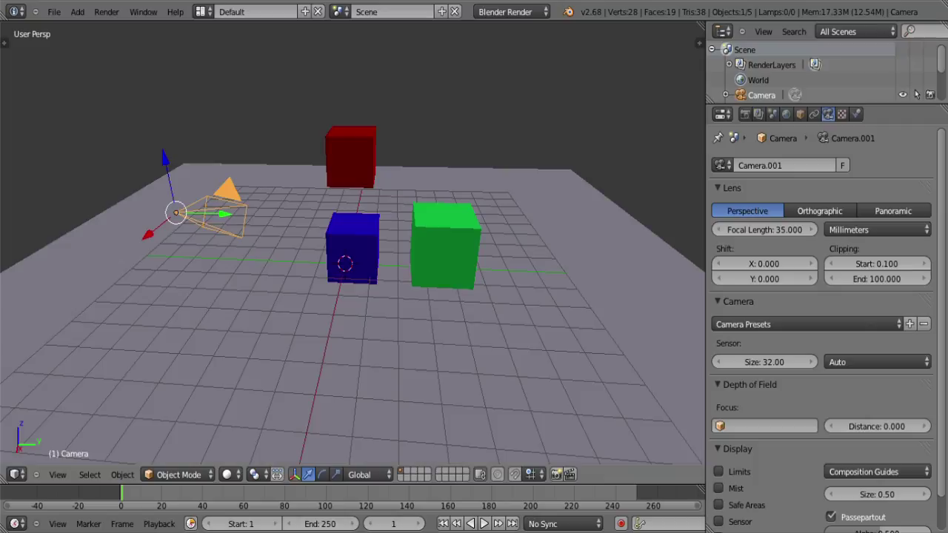
{"action": "key", "text": "shift+a"}
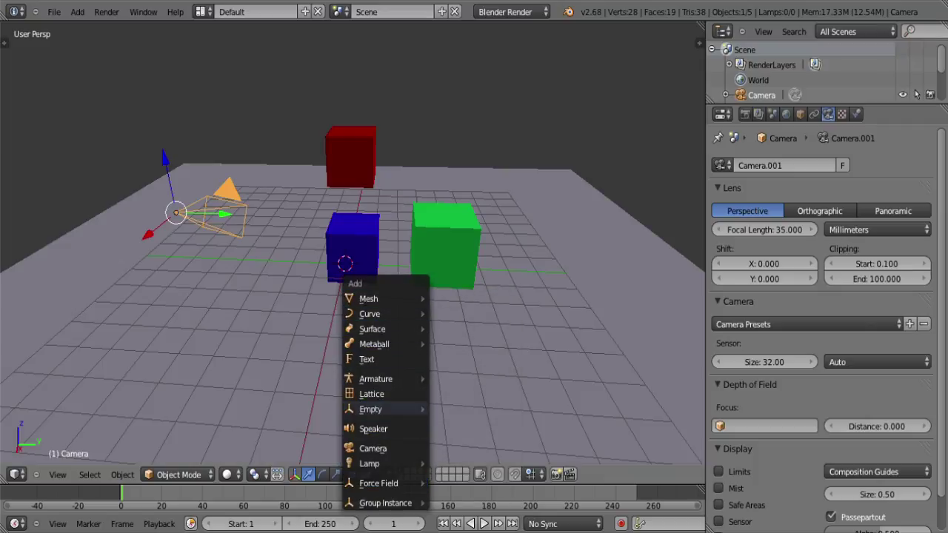
{"action": "mouse_move", "coordinate": [377, 463]}
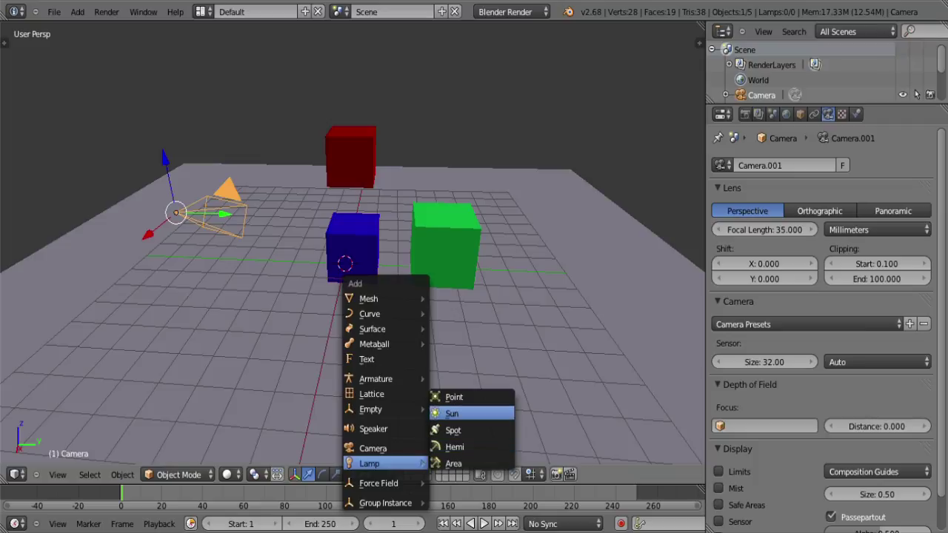
{"action": "left_click", "coordinate": [474, 398]}
{"action": "left_click_drag", "start_coordinate": [344, 213], "coordinate": [342, 72]}
Step: Shift the point lamp toward the front of the cubes along the X axis and keep it selected
{"action": "middle_click_drag", "start_coordinate": [342, 81], "coordinate": [247, 105]}
{"action": "left_click_drag", "start_coordinate": [260, 169], "coordinate": [260, 169]}
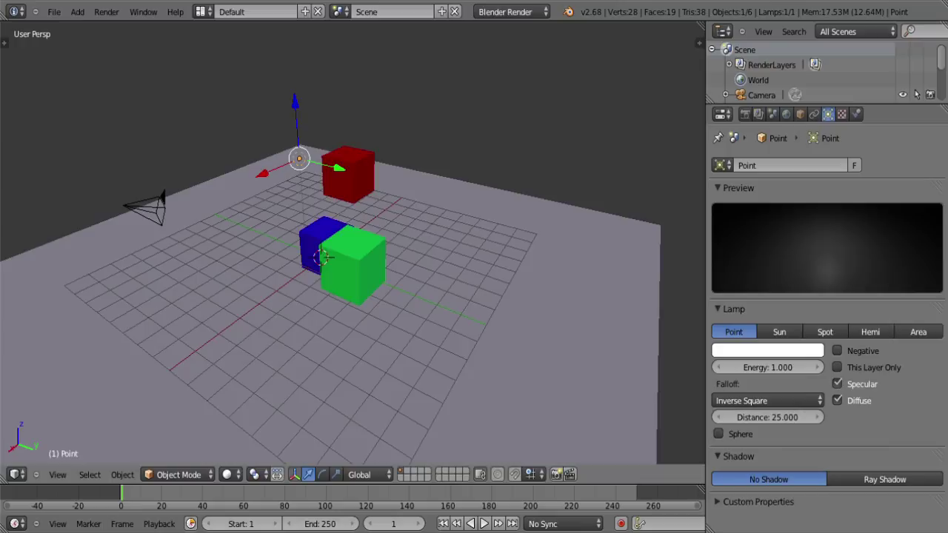
{"action": "middle_click_drag", "start_coordinate": [260, 170], "coordinate": [352, 160]}
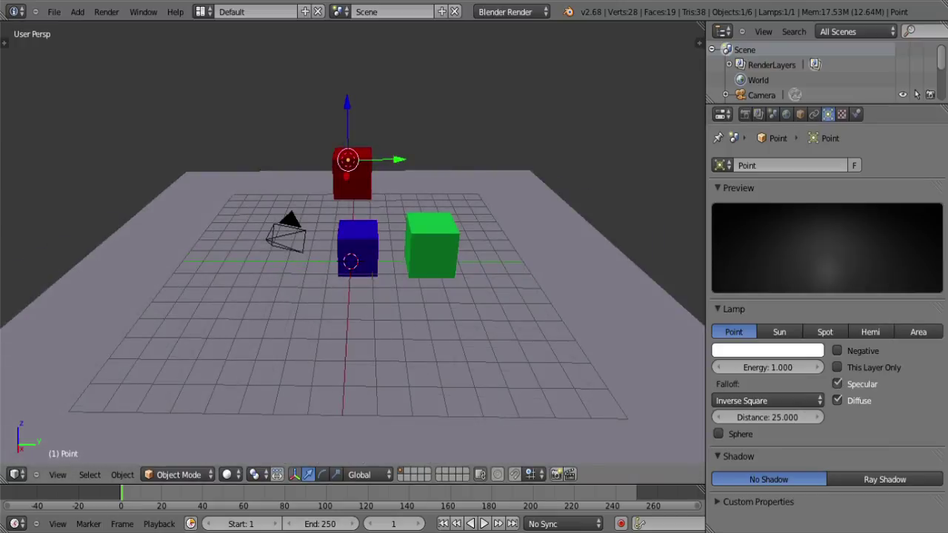
{"action": "right_click", "coordinate": [349, 161]}
{"action": "right_click", "coordinate": [349, 161]}
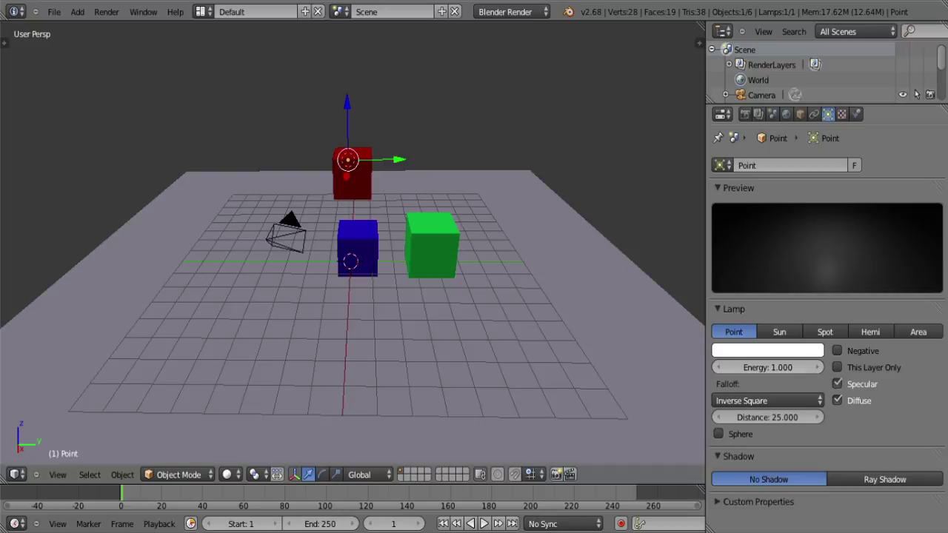
Step: Give the point lamp a pink colour of about R 0.972, G 0.416, B 1.000 and set its energy to 1.8
{"action": "left_click", "coordinate": [767, 351]}
{"action": "mouse_move", "coordinate": [769, 213]}
{"action": "left_mouse_down"}
{"action": "mouse_move", "coordinate": [782, 215]}
{"action": "mouse_move", "coordinate": [775, 206]}
{"action": "mouse_move", "coordinate": [778, 219]}
{"action": "left_mouse_up"}
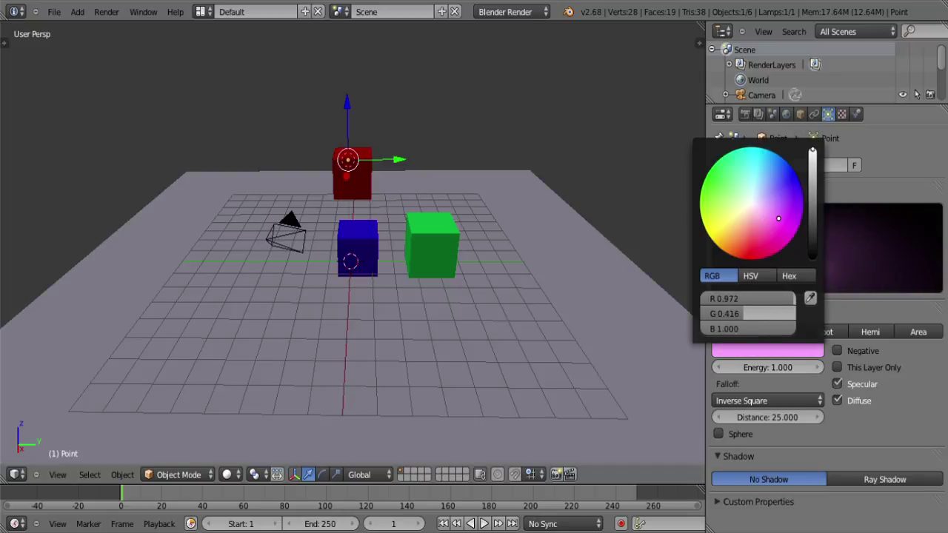
{"action": "left_click_drag", "start_coordinate": [767, 368], "coordinate": [795, 367]}
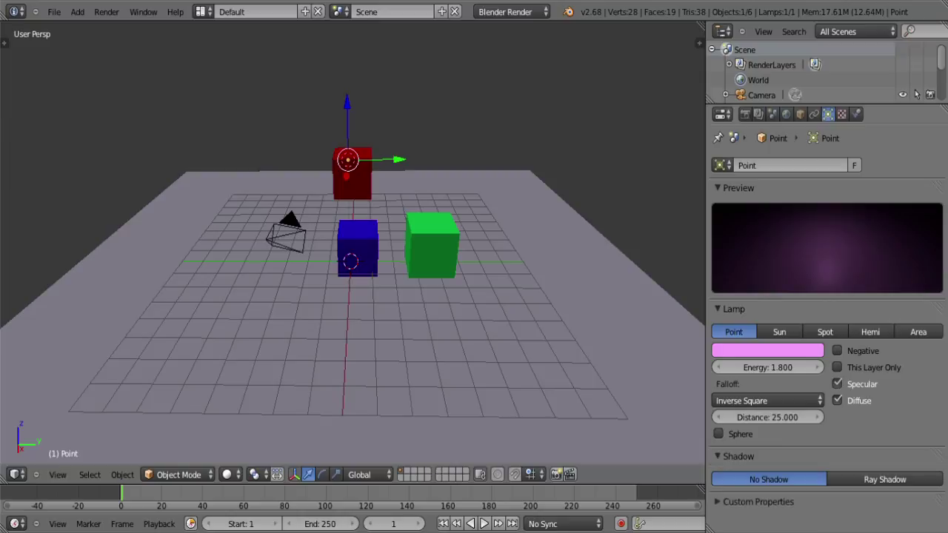
Step: Try Ray Shadow on the point lamp and switch it back to No Shadow
{"action": "left_click", "coordinate": [884, 478]}
{"action": "scroll", "coordinate": [822, 444], "scroll_direction": "down", "scroll_amount": 3}
{"action": "left_click", "coordinate": [765, 396]}
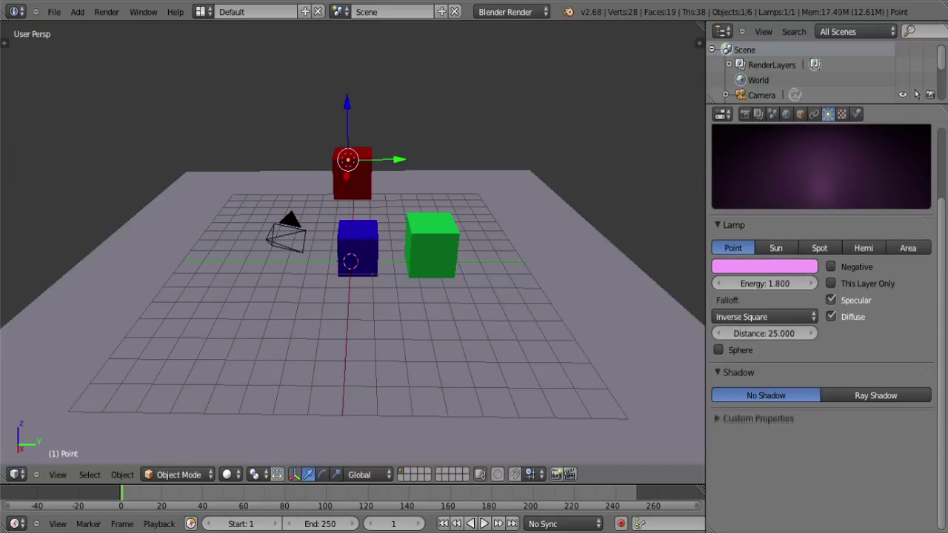
Step: Return to the camera view, render the scene with the pink lamp and close the render
{"action": "key", "text": "KP_0"}
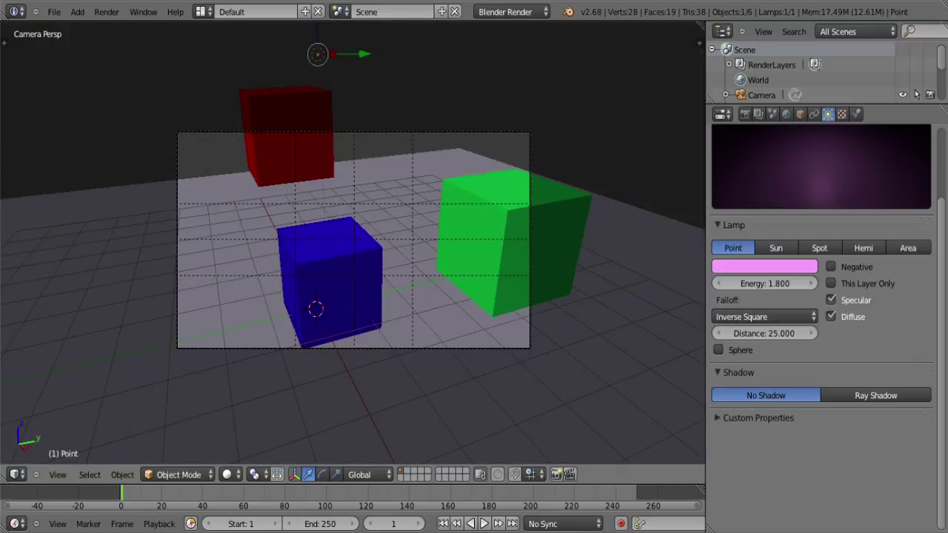
{"action": "key", "text": "F12"}
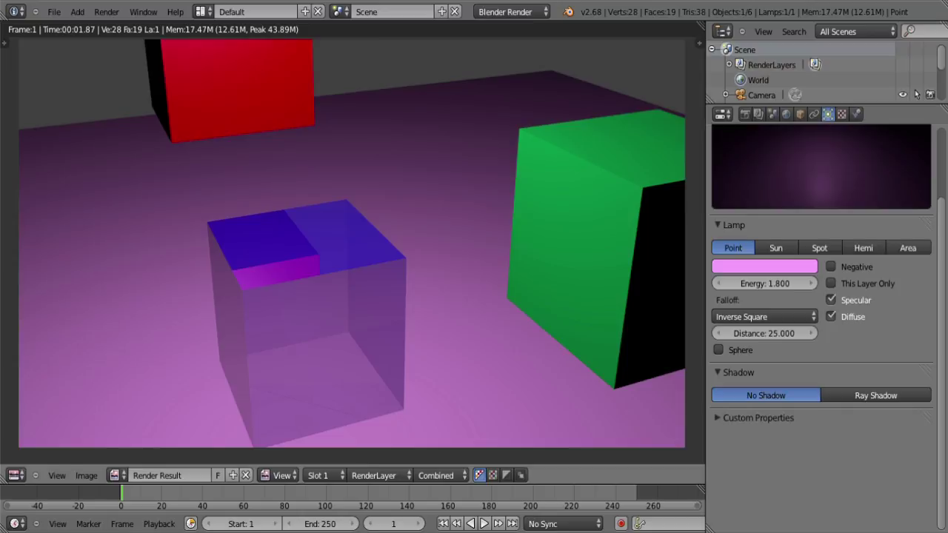
{"action": "key", "text": "Escape"}
Step: Turn off transparency in the blue cube's material, test-render the scene and close the render
{"action": "right_click", "coordinate": [356, 305]}
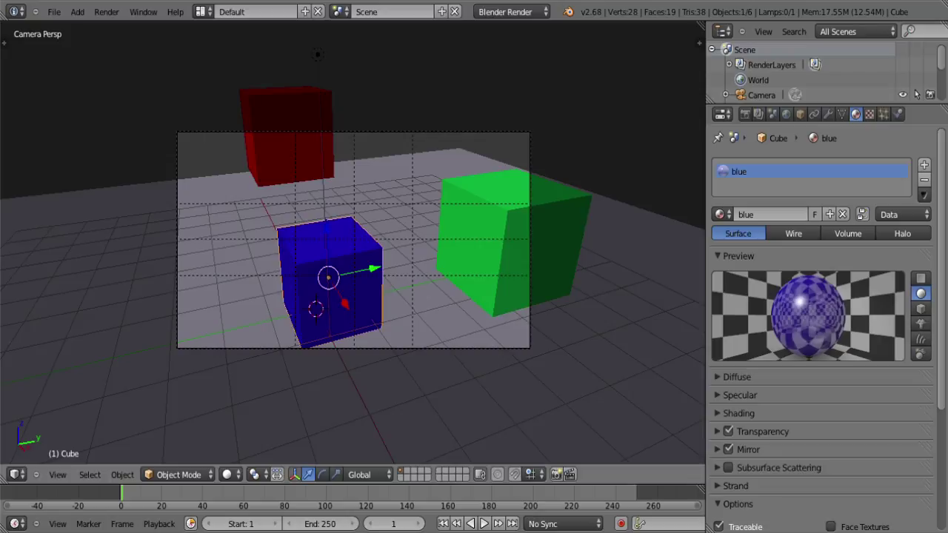
{"action": "scroll", "coordinate": [821, 311], "scroll_direction": "down", "scroll_amount": 2}
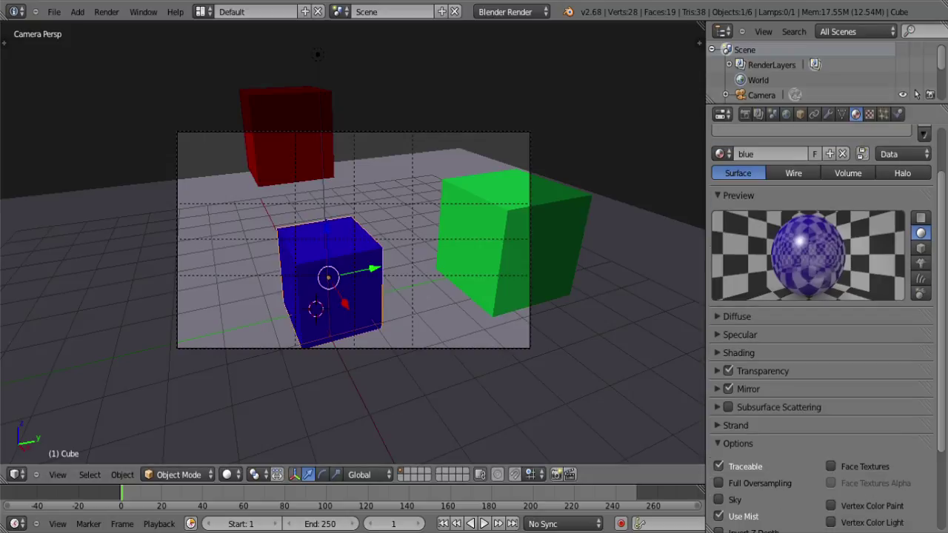
{"action": "left_click", "coordinate": [729, 370]}
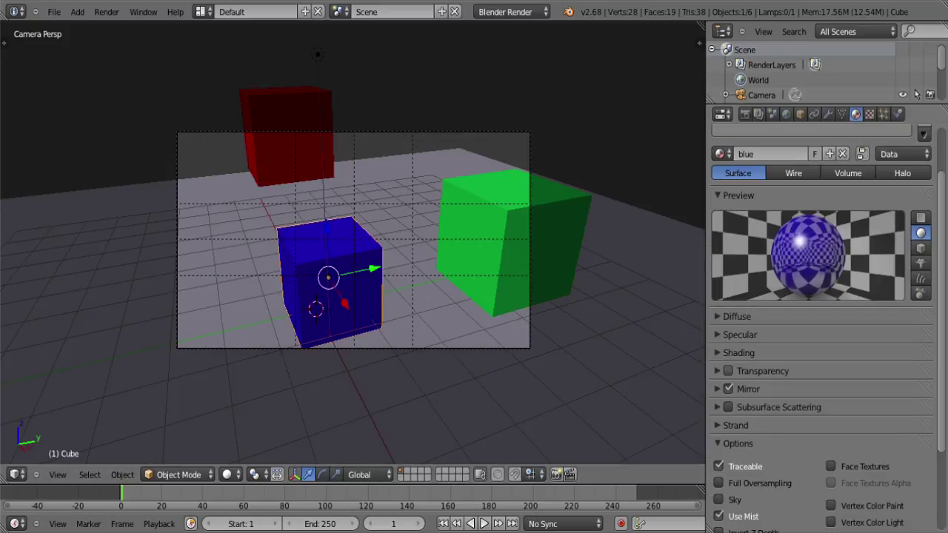
{"action": "key", "text": "F12"}
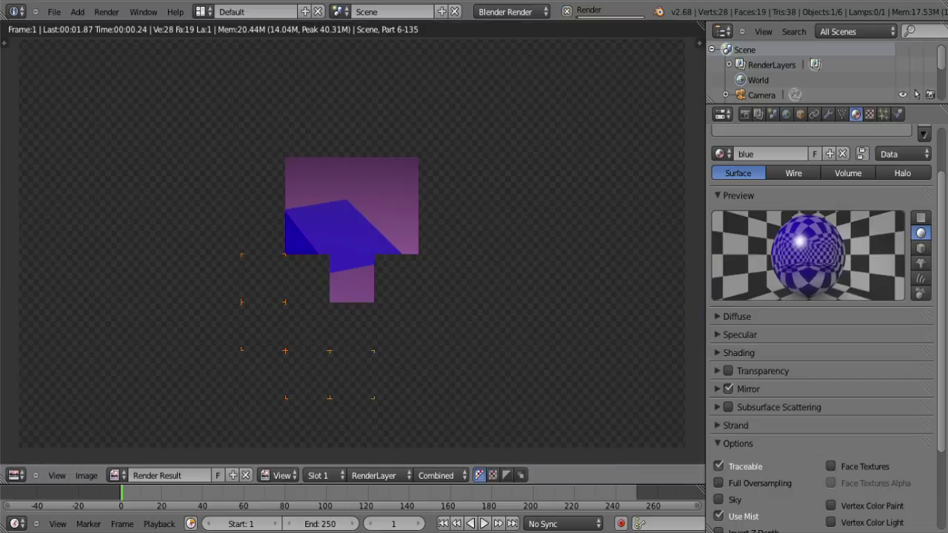
{"action": "key", "text": "Escape"}
Step: Enable Transparency and disable Mirror in the blue cube's material, then render the scene and close the result
{"action": "left_click", "coordinate": [728, 370]}
{"action": "left_click", "coordinate": [729, 388]}
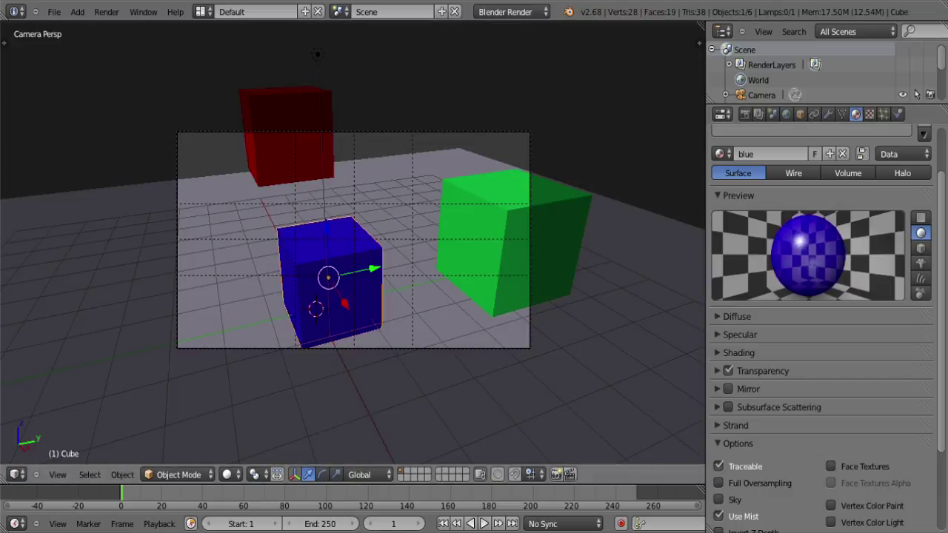
{"action": "key", "text": "F12"}
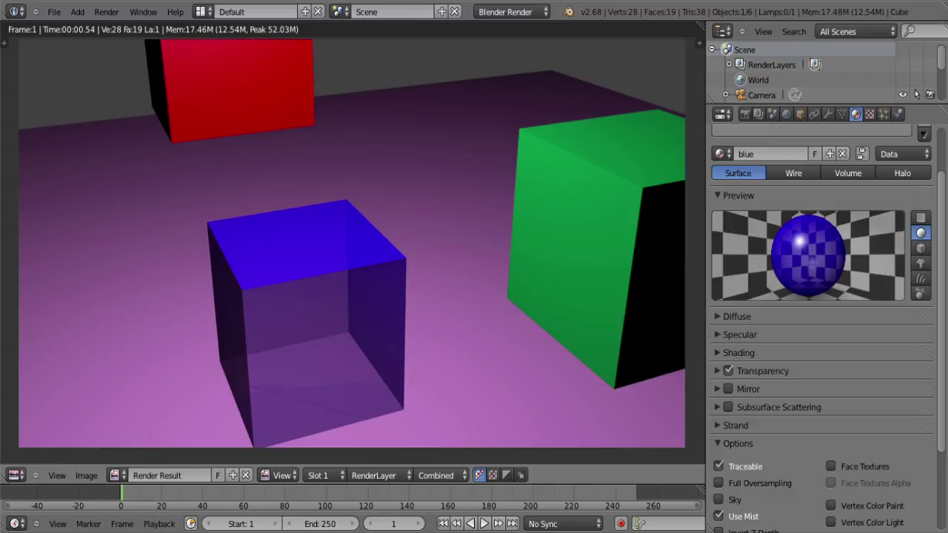
{"action": "key", "text": "Escape"}
Step: Lower the red cube along the Z axis to stand behind the blue cube, then render and close the result
{"action": "right_click", "coordinate": [288, 131]}
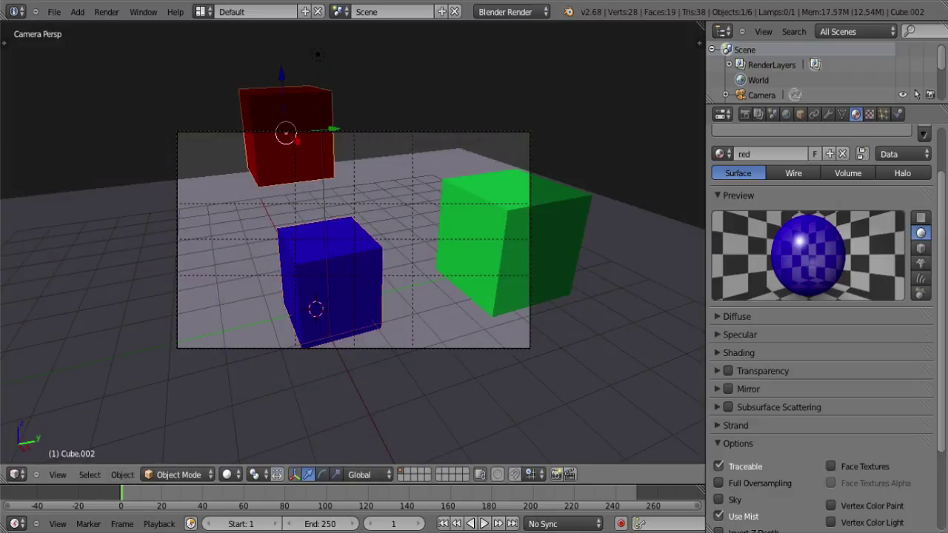
{"action": "left_click_drag", "start_coordinate": [281, 77], "coordinate": [286, 163]}
{"action": "key", "text": "Return"}
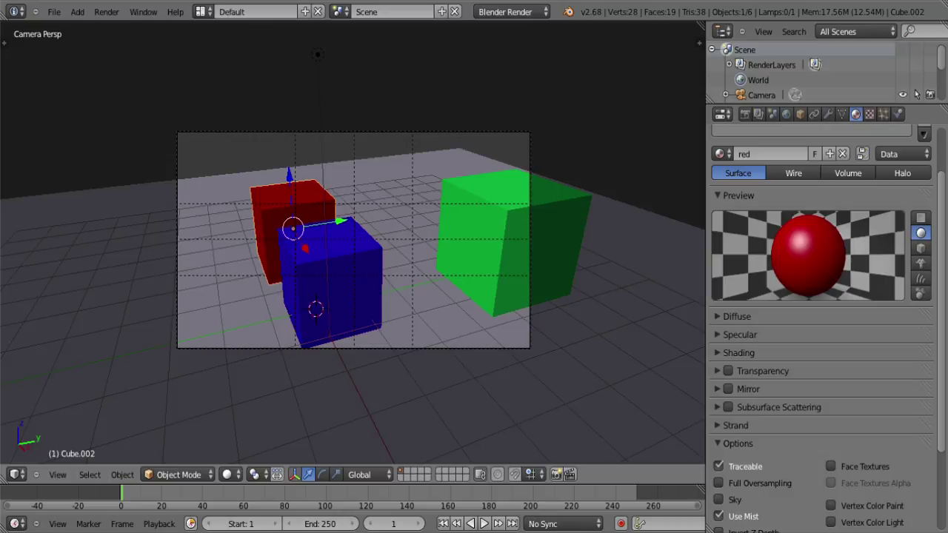
{"action": "key", "text": "F12"}
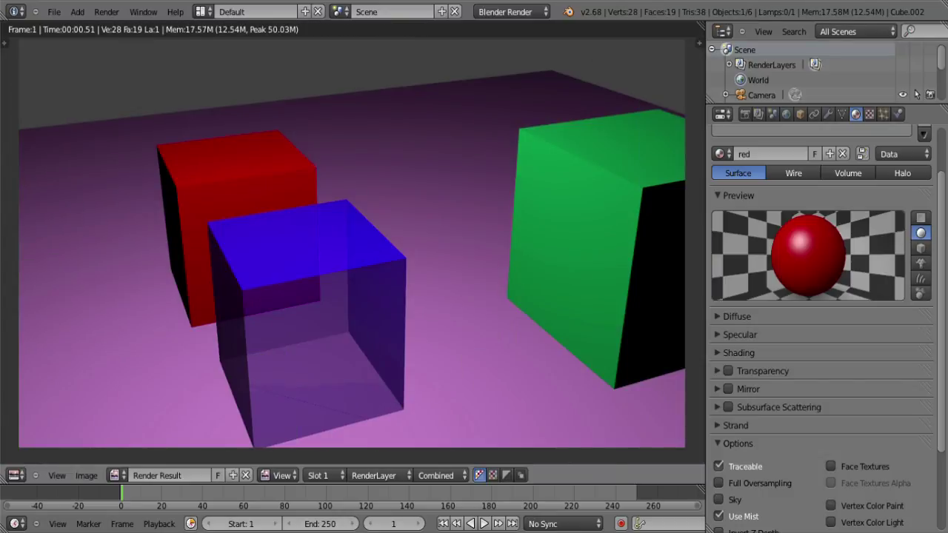
{"action": "key", "text": "Escape"}
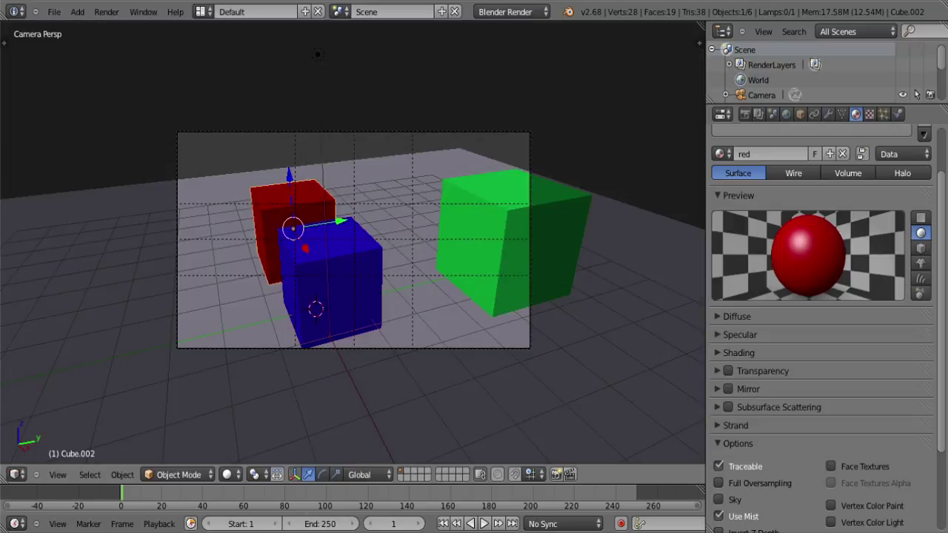
Step: Render the scene again and examine the transparent blue cube up close and from farther away, then close the render
{"action": "key", "text": "F12"}
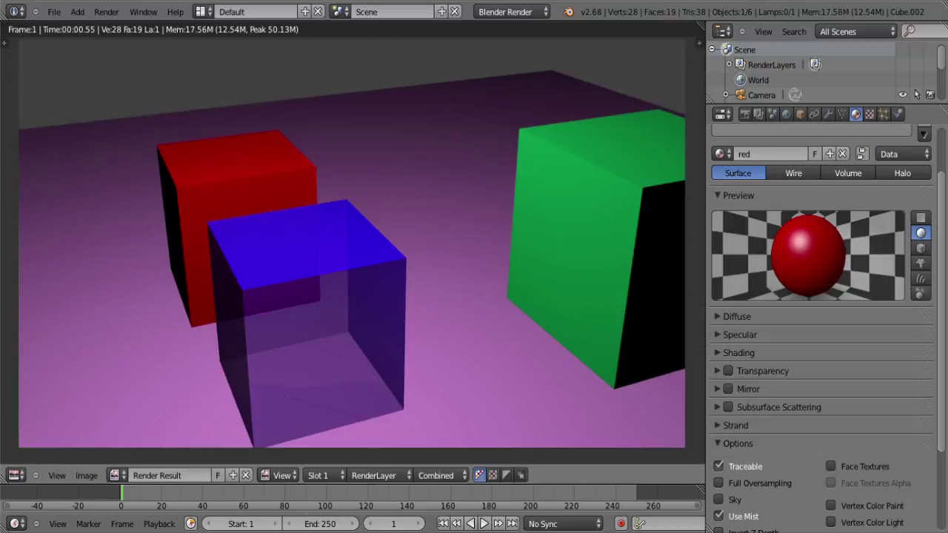
{"action": "scroll", "coordinate": [352, 243], "scroll_direction": "down", "scroll_amount": 2}
{"action": "scroll", "coordinate": [352, 243], "scroll_direction": "up", "scroll_amount": 11}
{"action": "scroll", "coordinate": [352, 242], "scroll_direction": "down", "scroll_amount": 7}
{"action": "scroll", "coordinate": [352, 243], "scroll_direction": "up", "scroll_amount": 5}
{"action": "scroll", "coordinate": [352, 243], "scroll_direction": "down", "scroll_amount": 4}
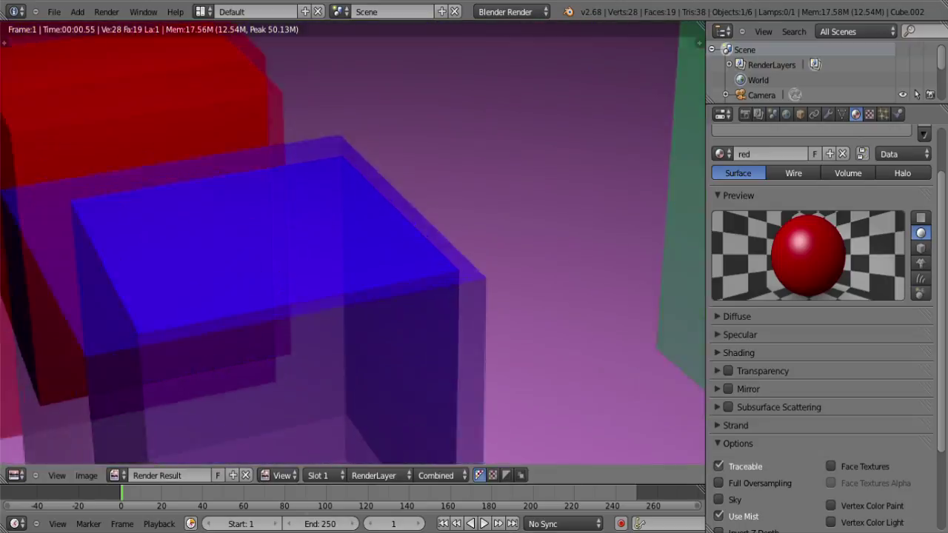
{"action": "scroll", "coordinate": [351, 244], "scroll_direction": "down", "scroll_amount": 8}
{"action": "scroll", "coordinate": [352, 244], "scroll_direction": "up", "scroll_amount": 6}
{"action": "scroll", "coordinate": [351, 245], "scroll_direction": "down", "scroll_amount": 1}
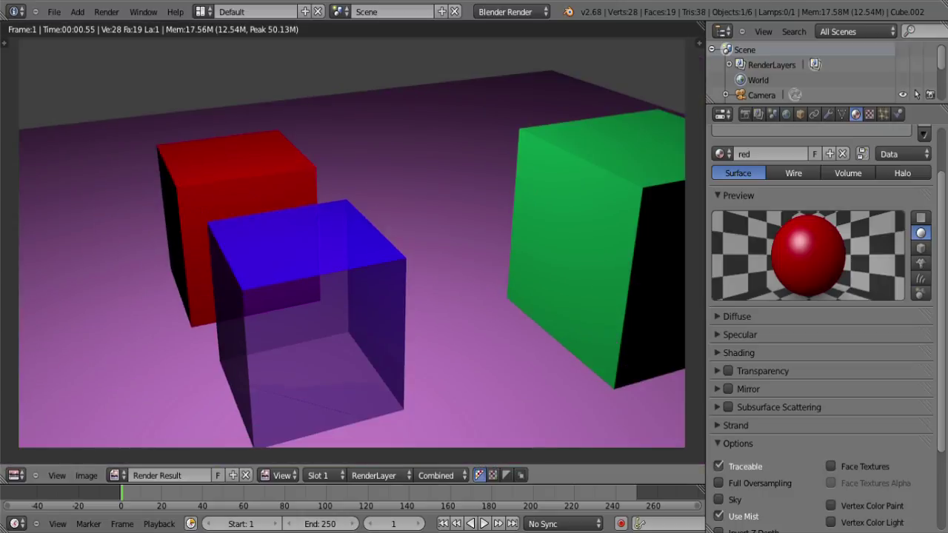
{"action": "middle_click_drag", "start_coordinate": [352, 244], "coordinate": [326, 251]}
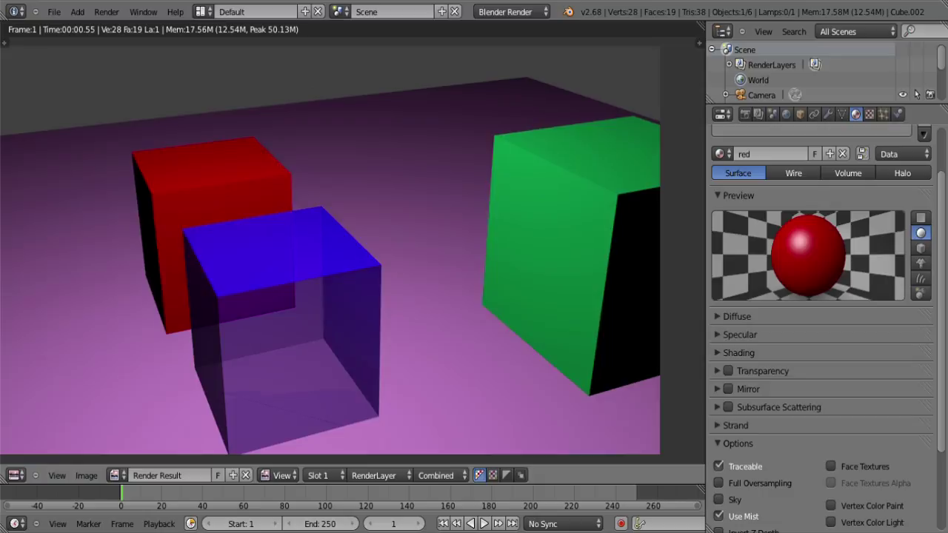
{"action": "scroll", "coordinate": [352, 244], "scroll_direction": "down", "scroll_amount": 2}
{"action": "key", "text": "Escape"}
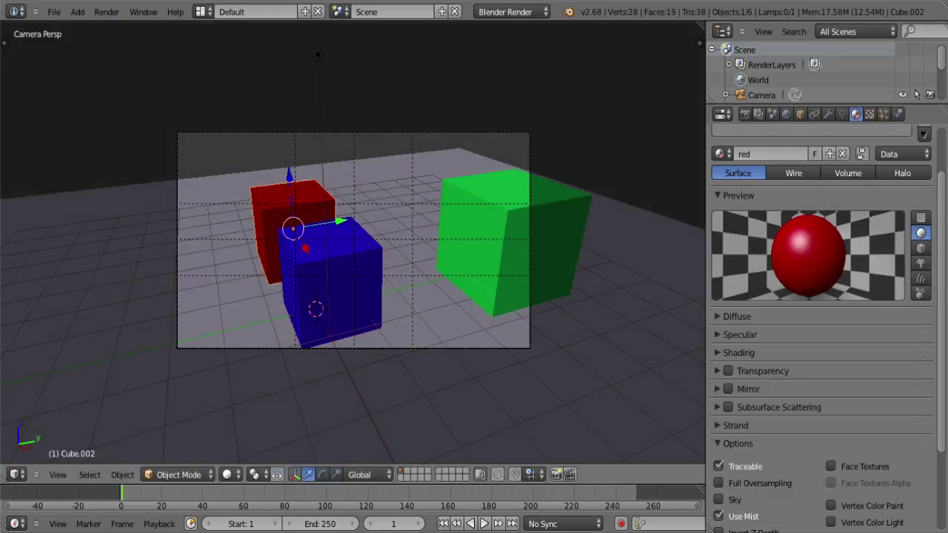
Step: Clear the selection, render the scene once more and close the render
{"action": "key", "text": "a"}
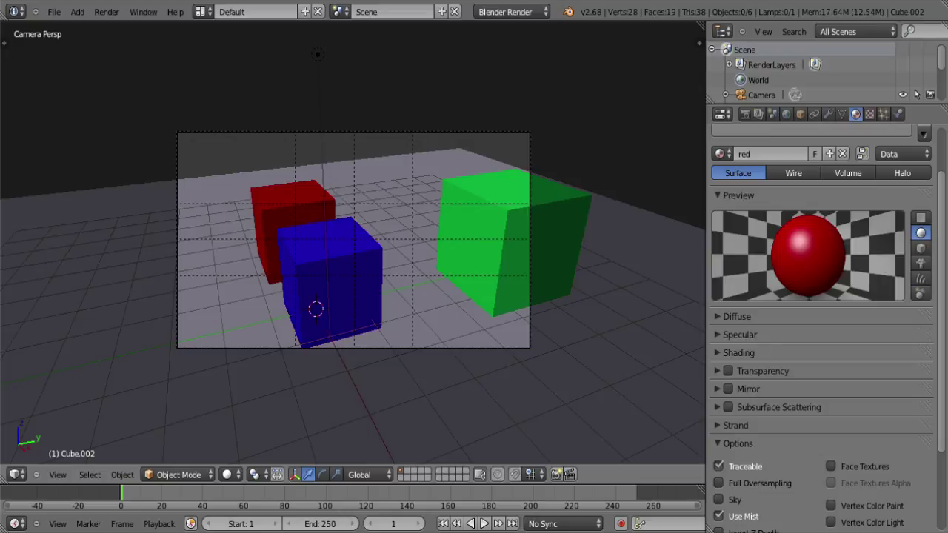
{"action": "key", "text": "F12"}
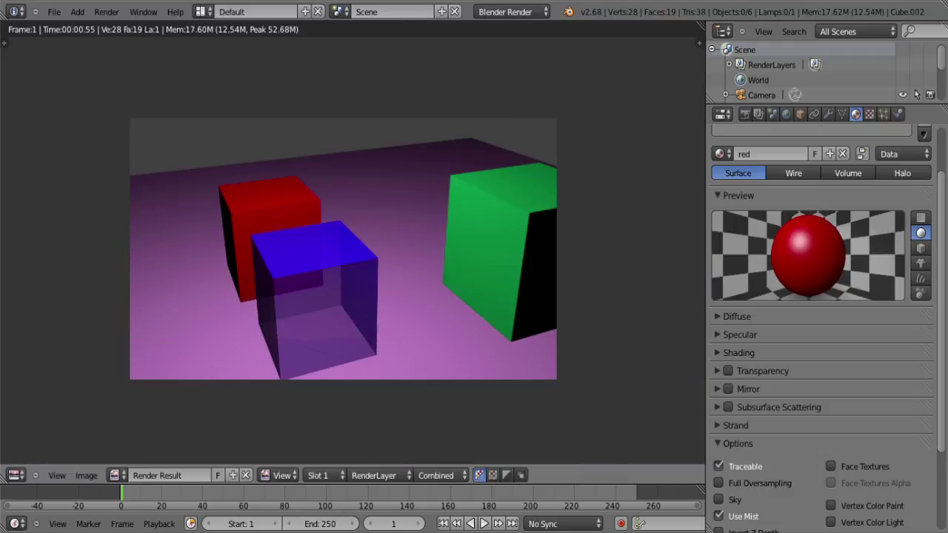
{"action": "key", "text": "Escape"}
Step: Move the camera back along the X axis and raise it slightly along Z so the whole green cube fits the frame
{"action": "right_click", "coordinate": [518, 238]}
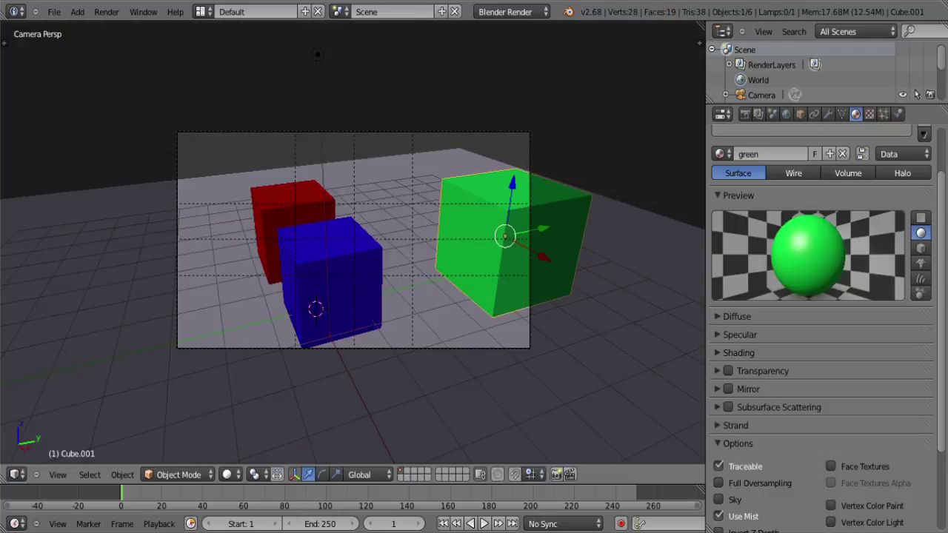
{"action": "right_click", "coordinate": [530, 259]}
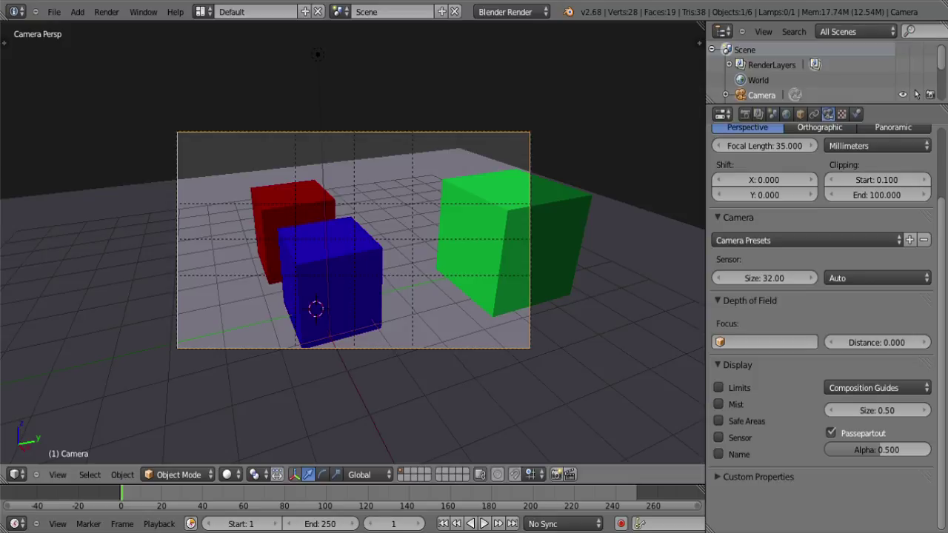
{"action": "key", "text": "g"}
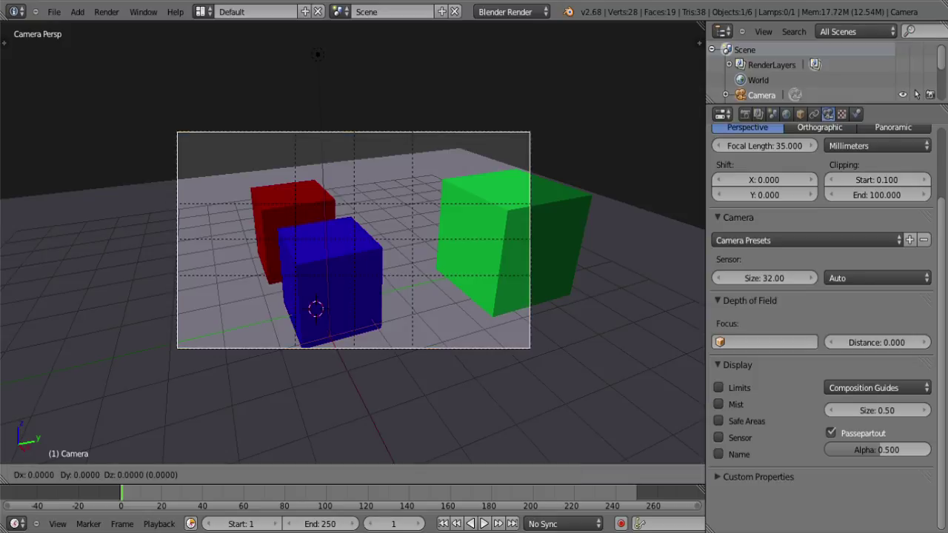
{"action": "key", "text": "Escape"}
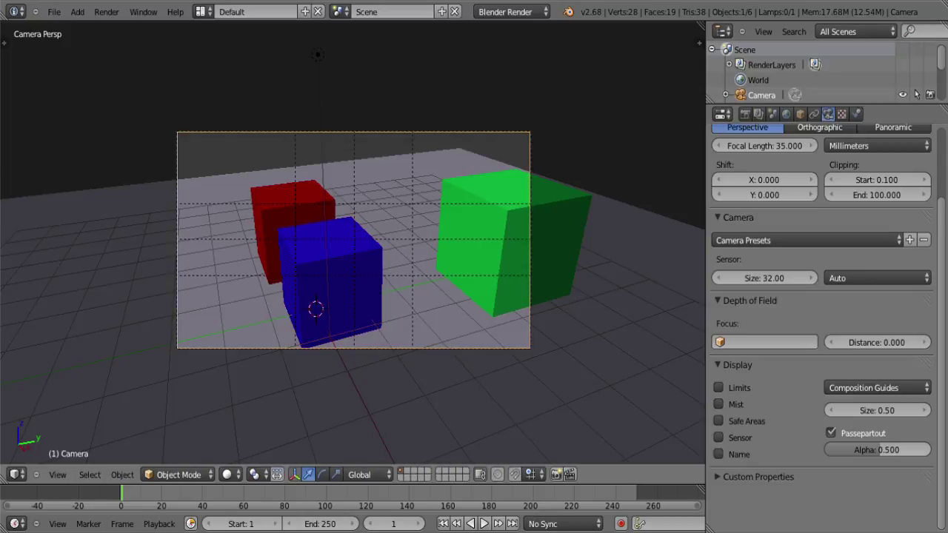
{"action": "key", "text": "g"}
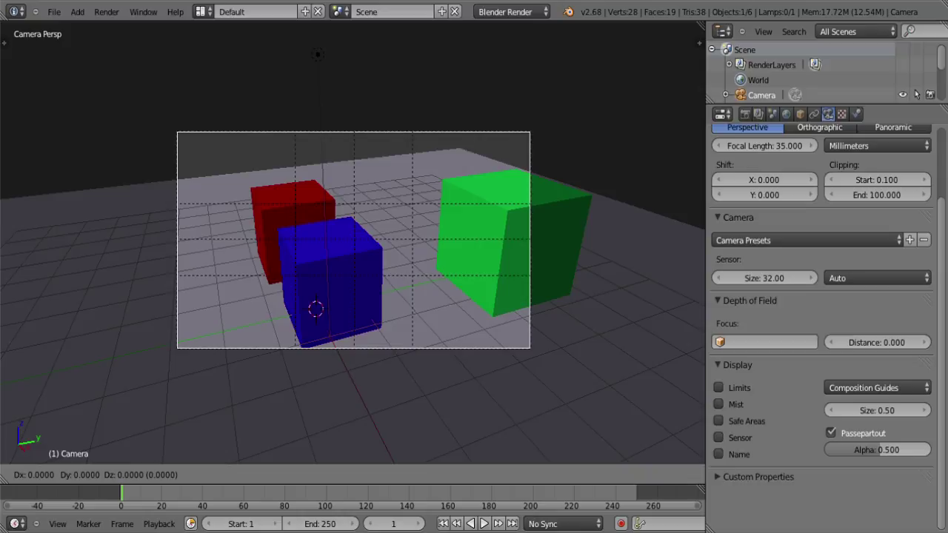
{"action": "key", "text": "x"}
{"action": "left_click", "coordinate": [291, 54]}
{"action": "key", "text": "g"}
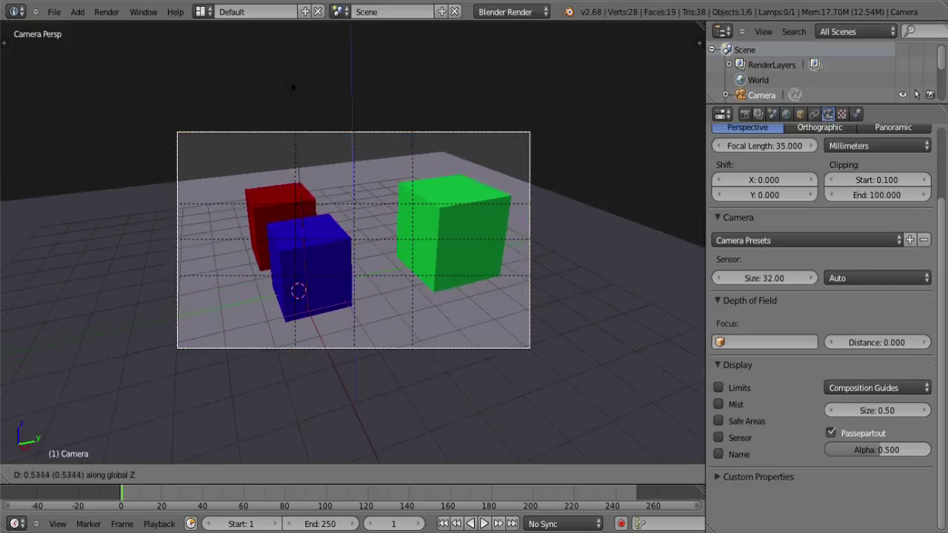
{"action": "left_click", "coordinate": [293, 93]}
Step: Render the reframed scene, close the render, clear the selection and switch to a wide perspective overview
{"action": "key", "text": "F12"}
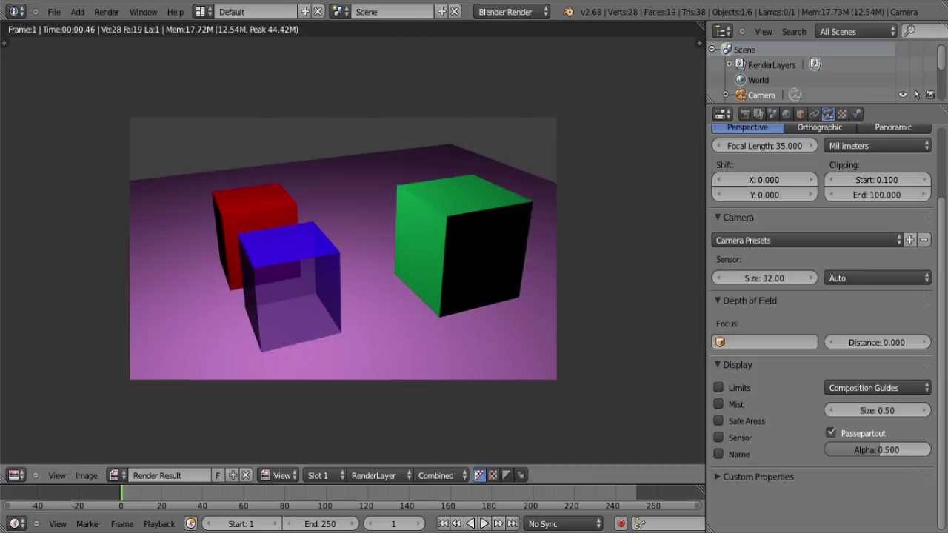
{"action": "key", "text": "Escape"}
{"action": "key", "text": "a"}
{"action": "middle_click_drag", "start_coordinate": [353, 242], "coordinate": [240, 261]}
{"action": "scroll", "coordinate": [333, 246], "scroll_direction": "down", "scroll_amount": 5}
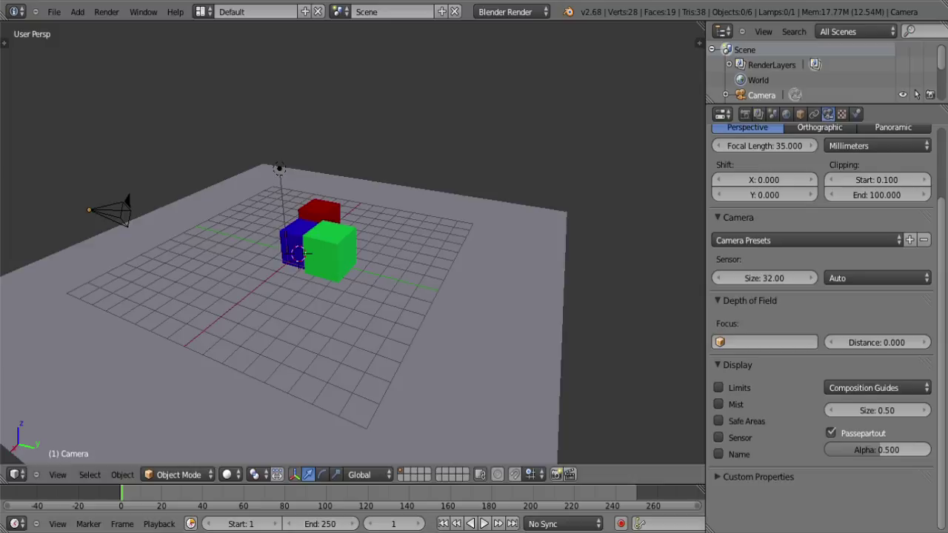
Step: Maximise the 3D view and the other editor areas in turn, restoring the normal layout each time
{"action": "key", "text": "ctrl+Up"}
{"action": "middle_click_drag", "start_coordinate": [474, 281], "coordinate": [444, 251]}
{"action": "scroll", "coordinate": [551, 260], "scroll_direction": "up", "scroll_amount": 3}
{"action": "scroll", "coordinate": [552, 261], "scroll_direction": "down", "scroll_amount": 3}
{"action": "key", "text": "ctrl+Up"}
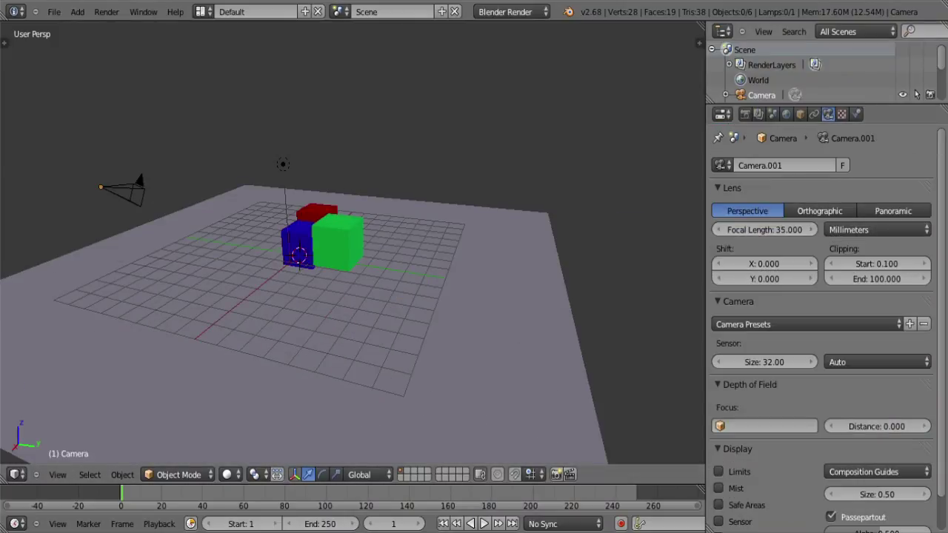
{"action": "key", "text": "ctrl+Up"}
{"action": "key", "text": "ctrl+Up"}
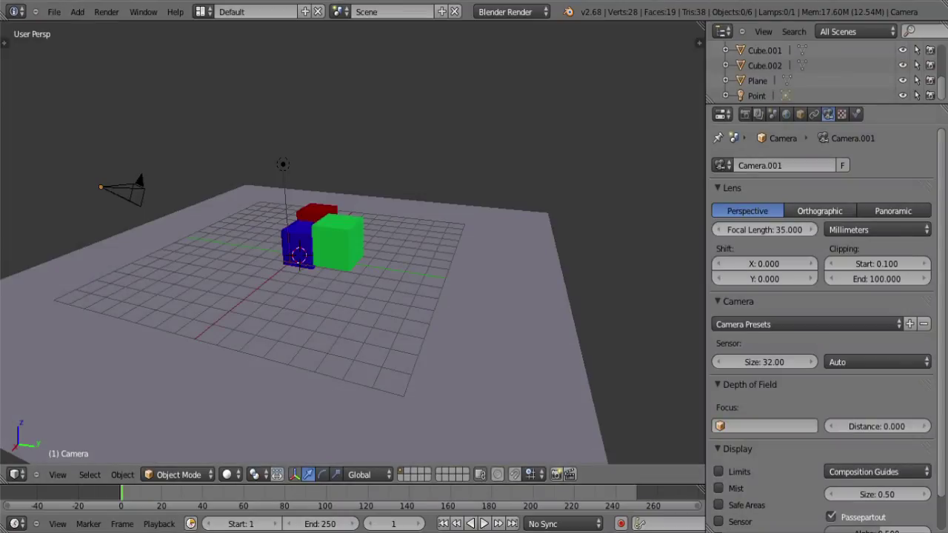
{"action": "key", "text": "ctrl+Up"}
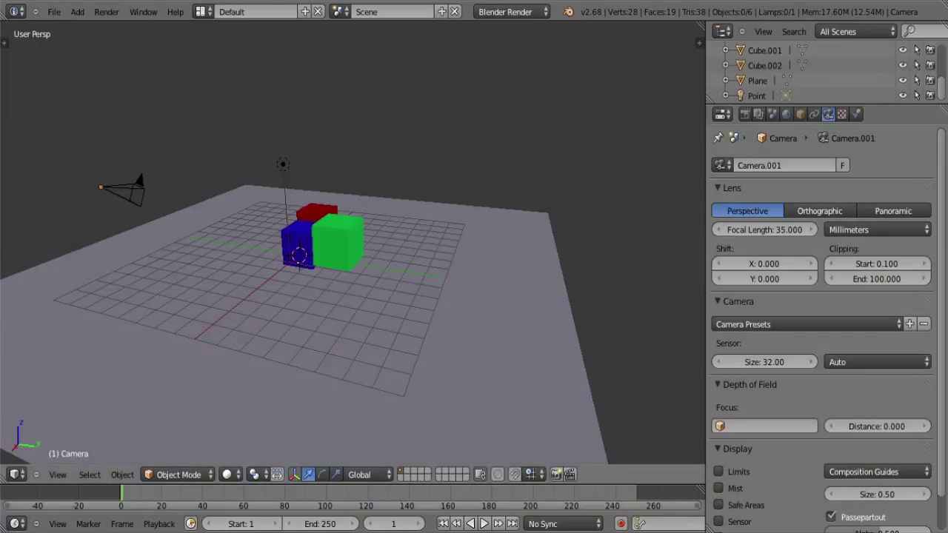
{"action": "key", "text": "ctrl+Up"}
{"action": "key", "text": "ctrl+Up"}
{"action": "key", "text": "ctrl+Up"}
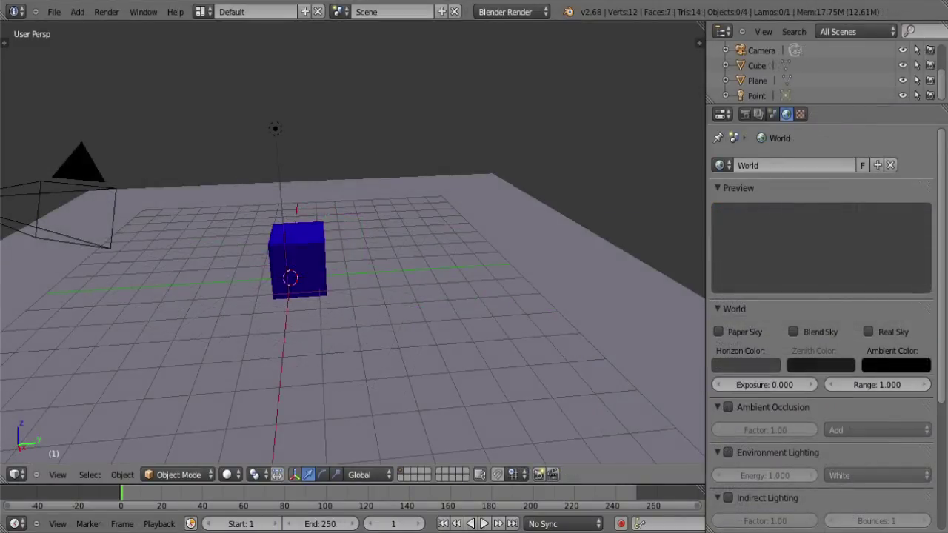
Step: Hide the point lamp, the floor plane and the camera together, leaving only the blue cube shown
{"action": "middle_click_drag", "start_coordinate": [326, 274], "coordinate": [373, 275]}
{"action": "scroll", "coordinate": [400, 275], "scroll_direction": "down", "scroll_amount": 1}
{"action": "right_click", "coordinate": [323, 259]}
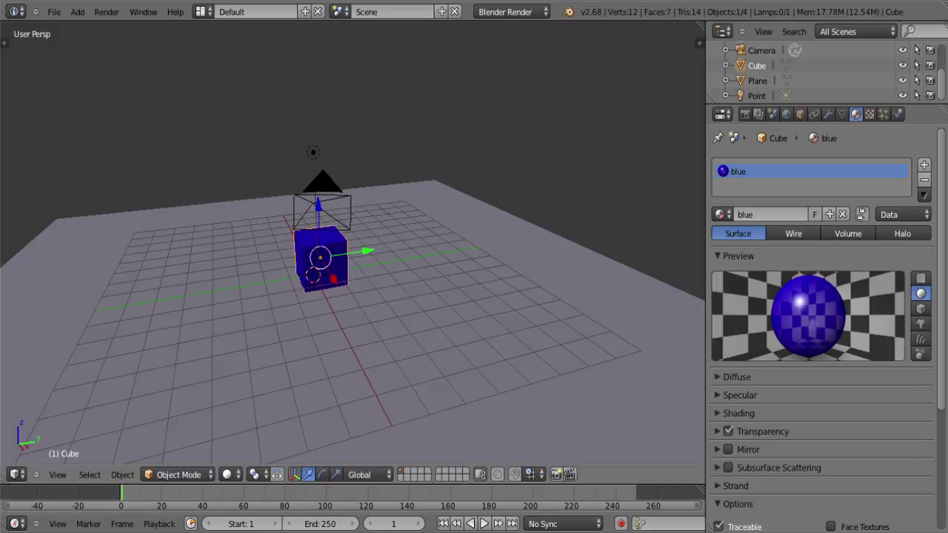
{"action": "middle_click_drag", "start_coordinate": [323, 259], "coordinate": [307, 260]}
{"action": "middle_click_drag", "start_coordinate": [382, 252], "coordinate": [427, 252]}
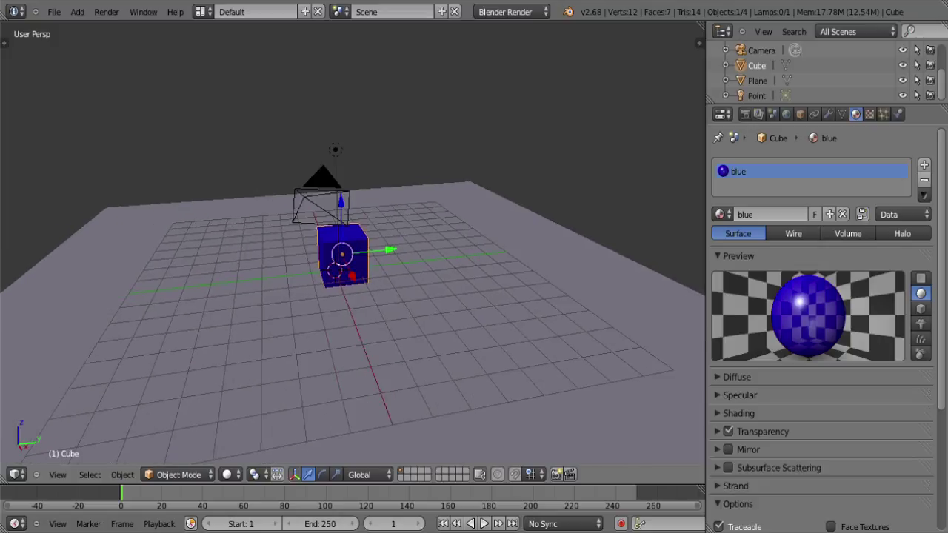
{"action": "middle_click_drag", "start_coordinate": [427, 252], "coordinate": [456, 251]}
{"action": "right_click", "coordinate": [316, 156]}
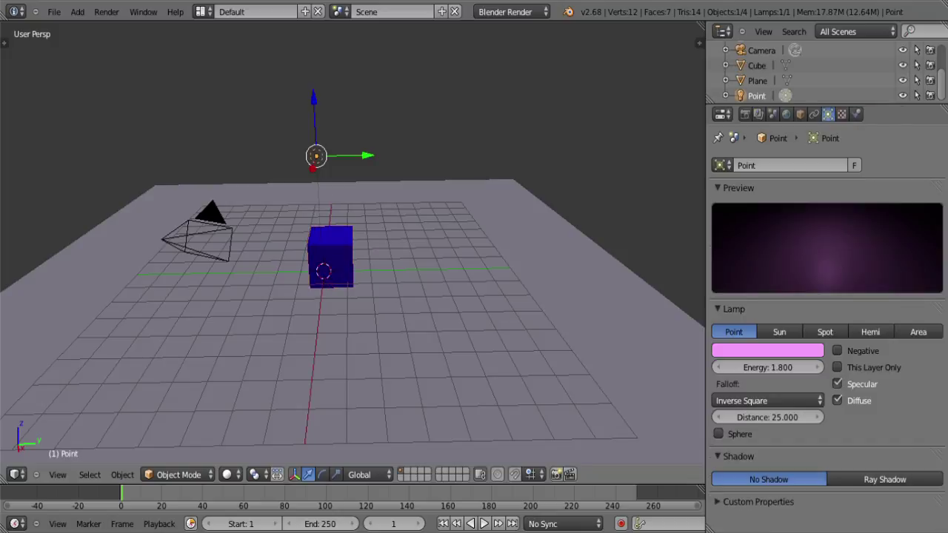
{"action": "right_click", "coordinate": [415, 311], "text": "shift"}
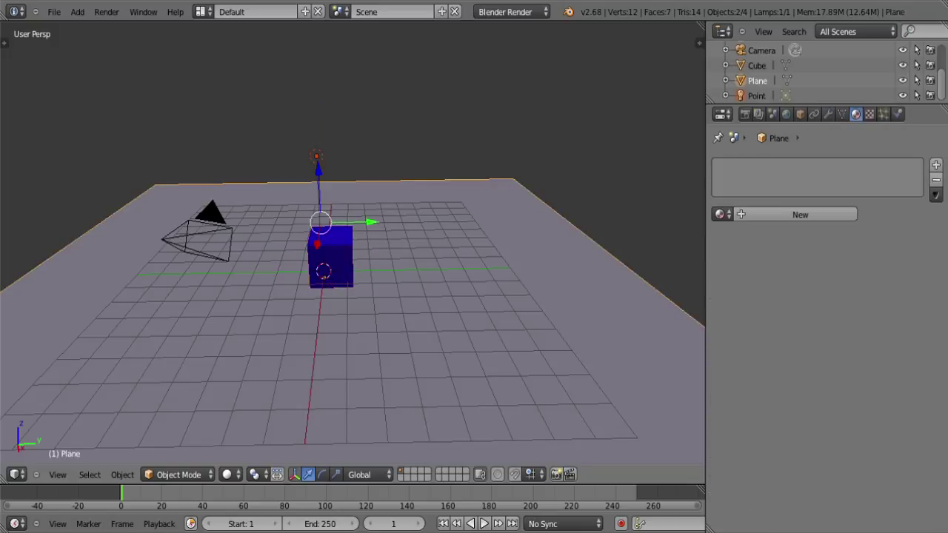
{"action": "right_click", "coordinate": [210, 239], "text": "shift"}
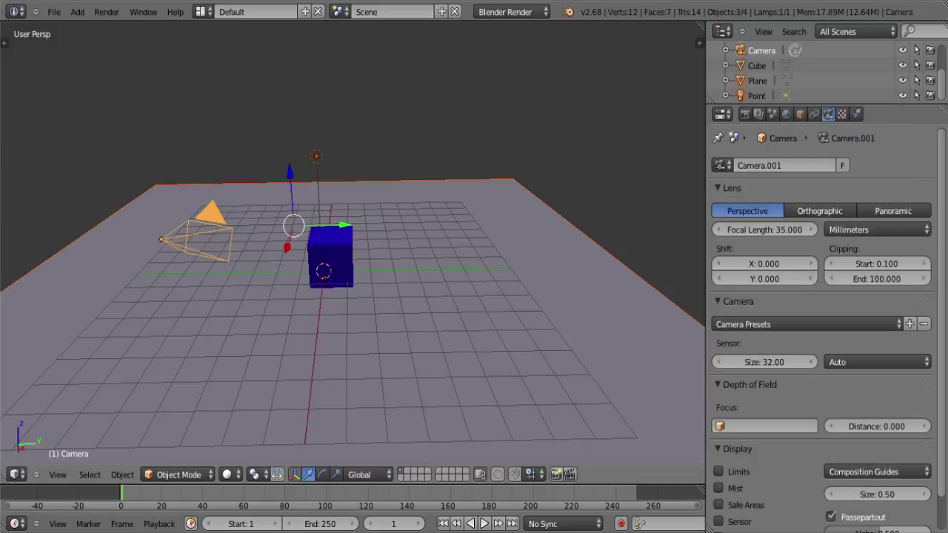
{"action": "key", "text": "h"}
{"action": "middle_click_drag", "start_coordinate": [326, 281], "coordinate": [414, 268]}
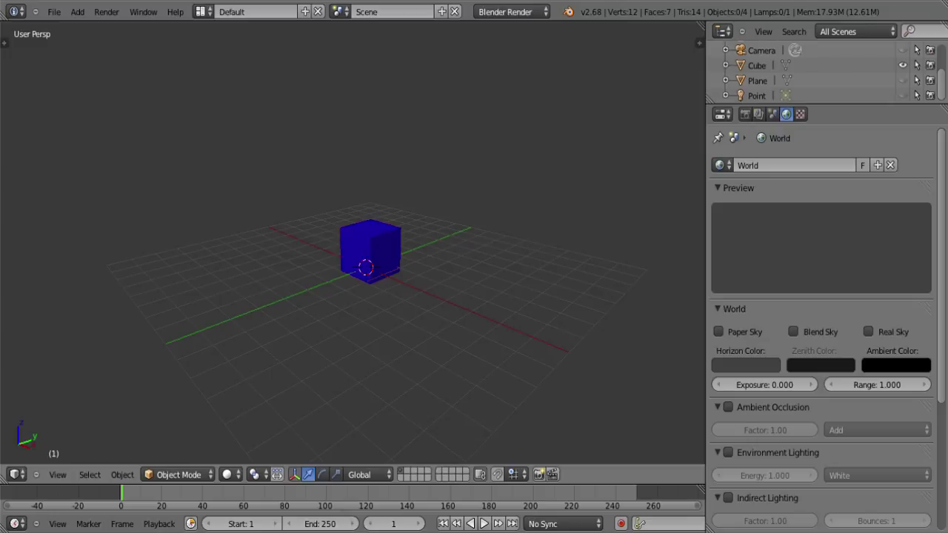
Step: Select the blue cube, then reveal the hidden camera, plane and lamp and hide them again
{"action": "right_click", "coordinate": [370, 248]}
{"action": "left_click_drag", "start_coordinate": [370, 195], "coordinate": [370, 185]}
{"action": "key", "text": "a"}
{"action": "middle_click_drag", "start_coordinate": [377, 259], "coordinate": [356, 261]}
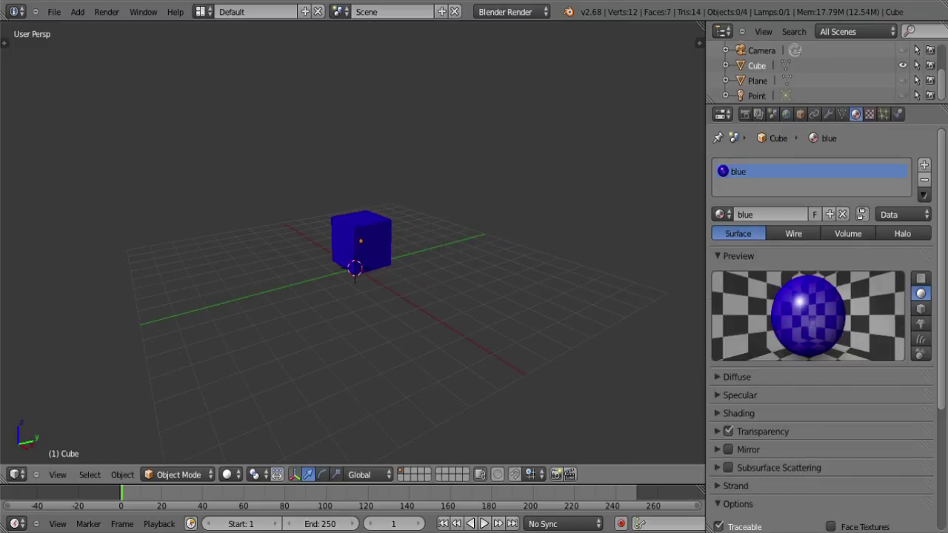
{"action": "key", "text": "alt+h"}
{"action": "middle_click_drag", "start_coordinate": [352, 251], "coordinate": [277, 254]}
{"action": "key", "text": "h"}
{"action": "key", "text": "alt+h"}
{"action": "key", "text": "h"}
Step: Select the blue cube and turn off transparency in its blue material
{"action": "key", "text": "a"}
{"action": "scroll", "coordinate": [351, 248], "scroll_direction": "up", "scroll_amount": 5}
{"action": "middle_click_drag", "start_coordinate": [351, 248], "coordinate": [396, 253]}
{"action": "scroll", "coordinate": [462, 230], "scroll_direction": "down", "scroll_amount": 3}
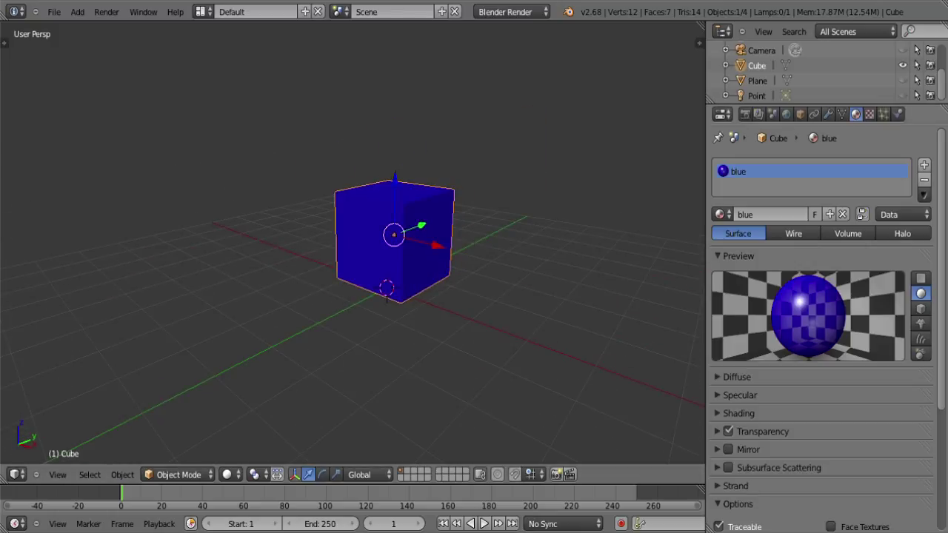
{"action": "left_click", "coordinate": [728, 431]}
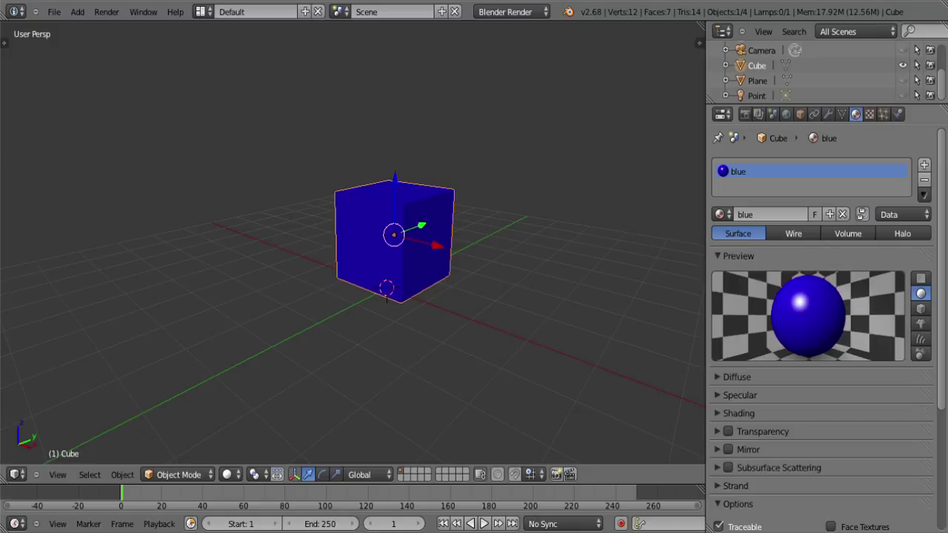
Step: Add an Array modifier to the blue cube
{"action": "left_click", "coordinate": [828, 114]}
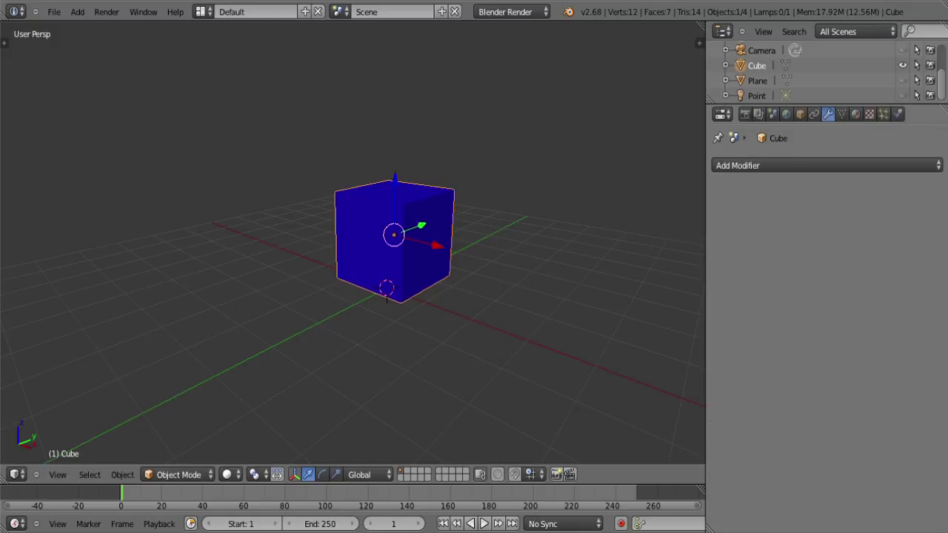
{"action": "left_click", "coordinate": [740, 165]}
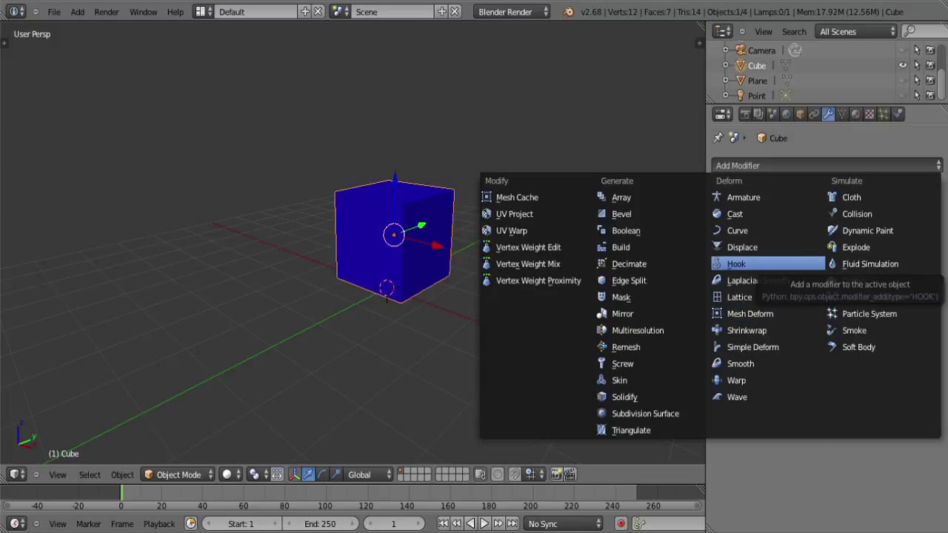
{"action": "left_click", "coordinate": [621, 197]}
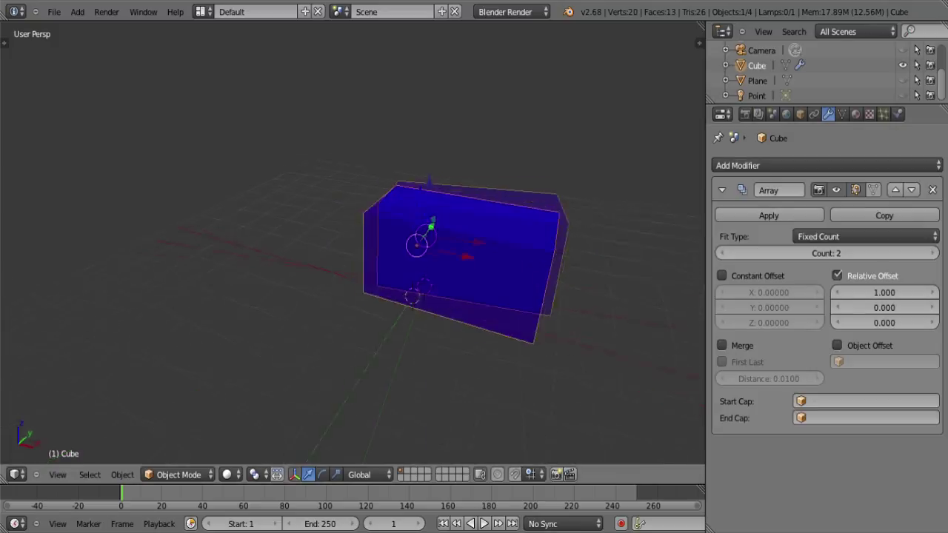
{"action": "middle_click_drag", "start_coordinate": [348, 245], "coordinate": [307, 245]}
{"action": "scroll", "coordinate": [352, 242], "scroll_direction": "up", "scroll_amount": 1}
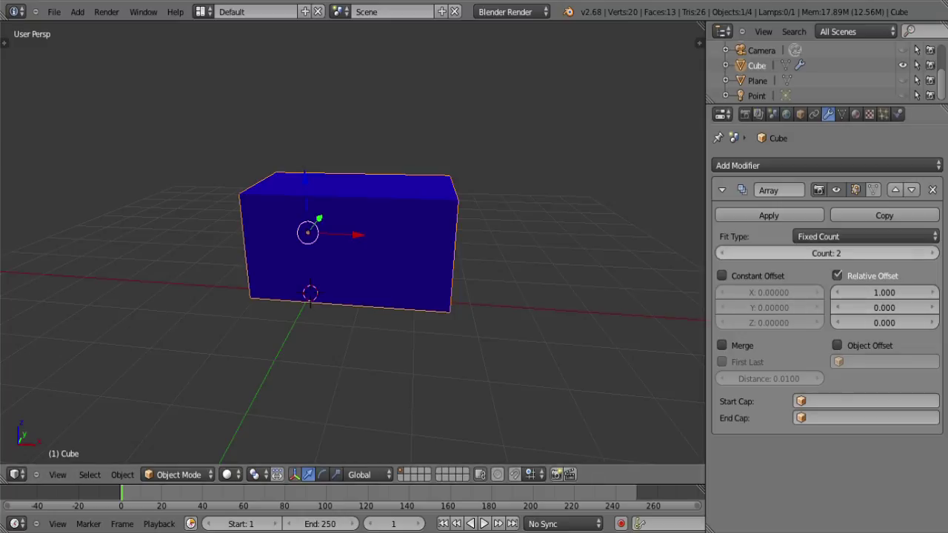
Step: Set the array count to 5 and its relative offset to X 1.720, Y 1.199 and Z 0.480
{"action": "scroll", "coordinate": [651, 256], "scroll_direction": "down", "scroll_amount": 4}
{"action": "left_click_drag", "start_coordinate": [827, 253], "coordinate": [848, 253]}
{"action": "left_click_drag", "start_coordinate": [884, 293], "coordinate": [903, 307]}
{"action": "mouse_move", "coordinate": [884, 322]}
{"action": "left_mouse_down"}
{"action": "mouse_move", "coordinate": [918, 323]}
{"action": "mouse_move", "coordinate": [894, 323]}
{"action": "left_mouse_up"}
{"action": "middle_click_drag", "start_coordinate": [592, 311], "coordinate": [548, 315]}
{"action": "scroll", "coordinate": [466, 323], "scroll_direction": "down", "scroll_amount": 4}
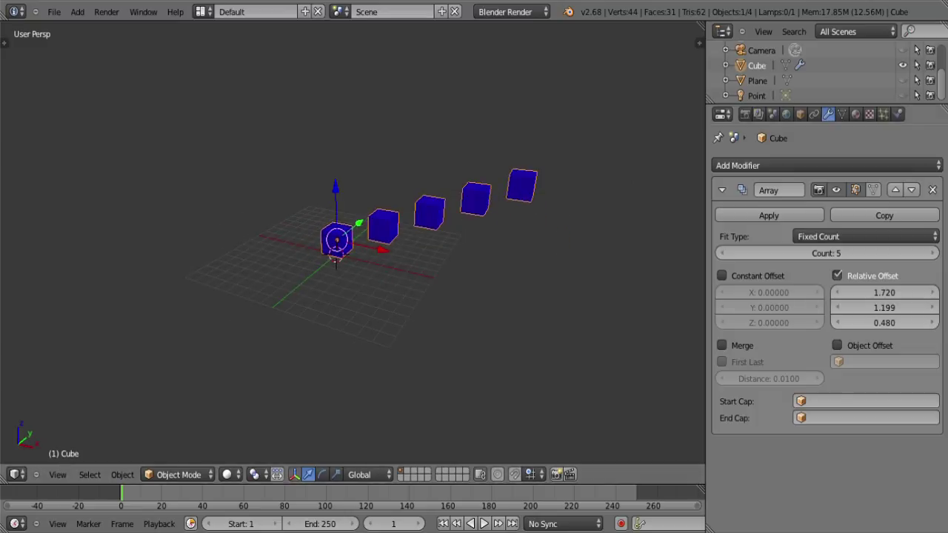
Step: Reset the array's Z and Y relative offsets to 0
{"action": "left_click", "coordinate": [884, 323]}
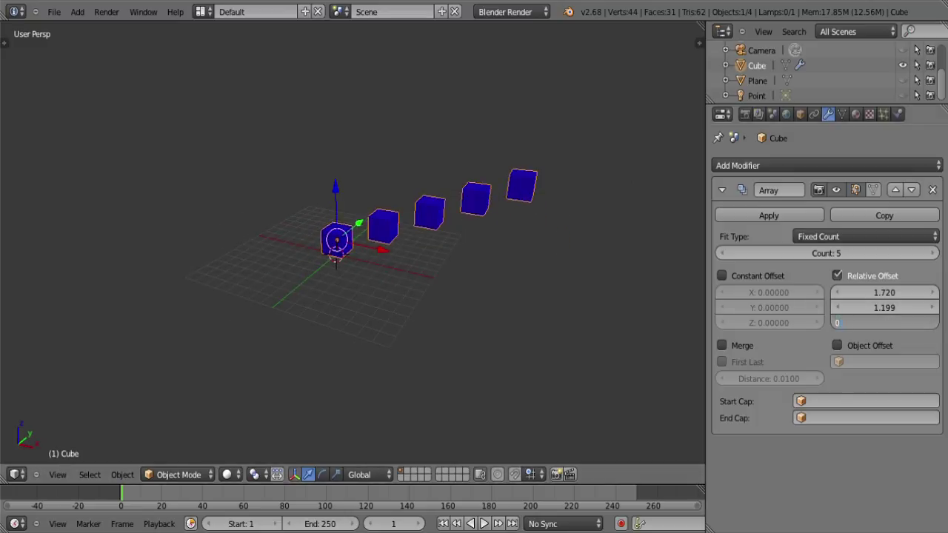
{"action": "key", "text": "Return"}
{"action": "left_click", "coordinate": [884, 308]}
{"action": "type", "text": "0"}
{"action": "key", "text": "Return"}
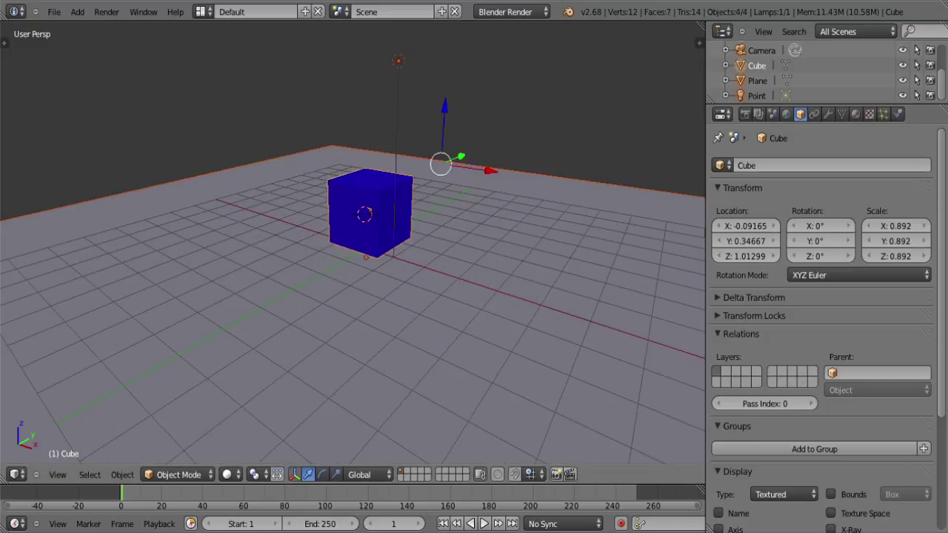
Step: Delete all selected objects from the scene and snap the 3D cursor to the center
{"action": "key", "text": "x"}
{"action": "key", "text": "Return"}
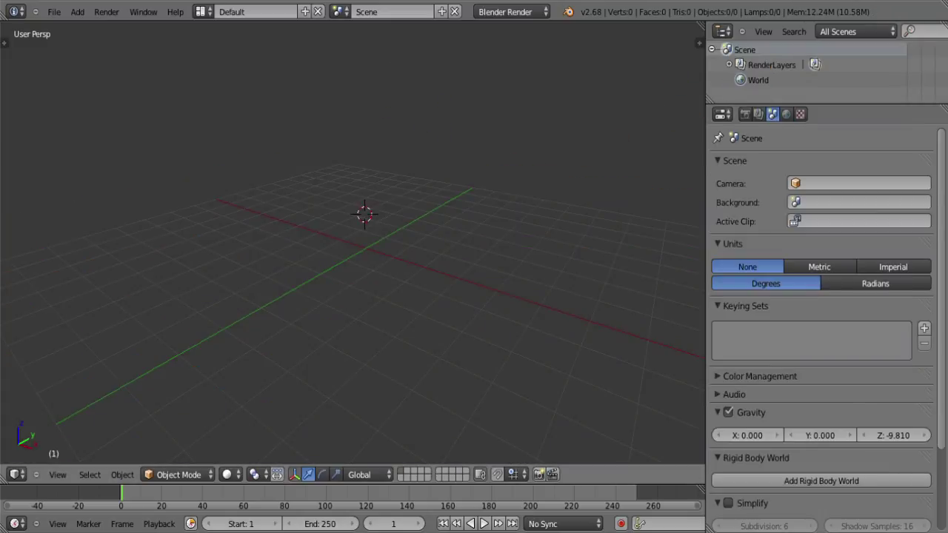
{"action": "key", "text": "shift+s"}
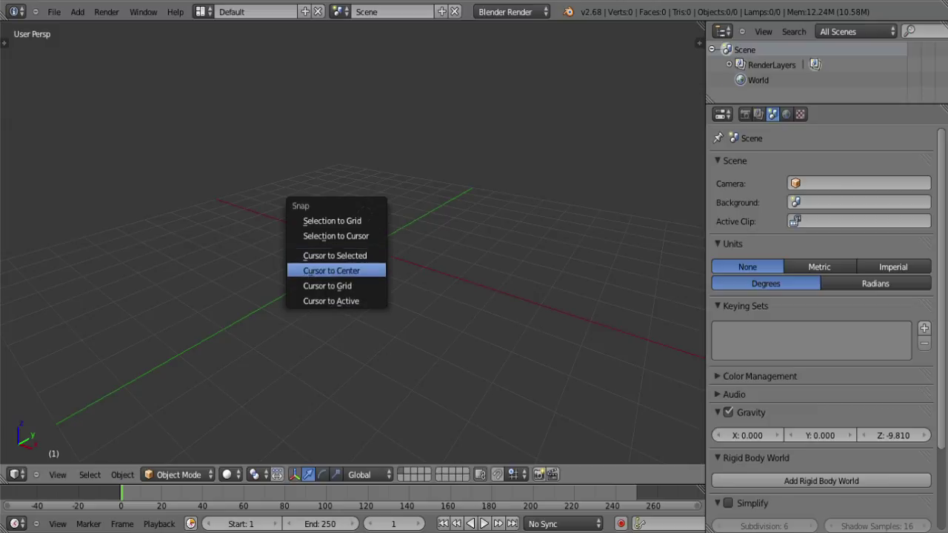
{"action": "left_click", "coordinate": [338, 269]}
Step: Add a cube mesh at the origin and scale it down along Z into a thin slab
{"action": "key", "text": "shift+a"}
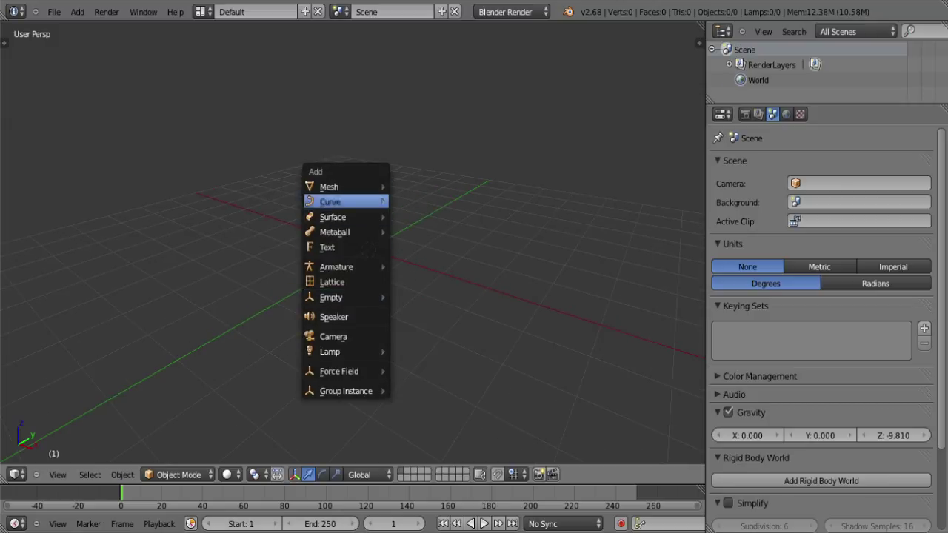
{"action": "mouse_move", "coordinate": [341, 187]}
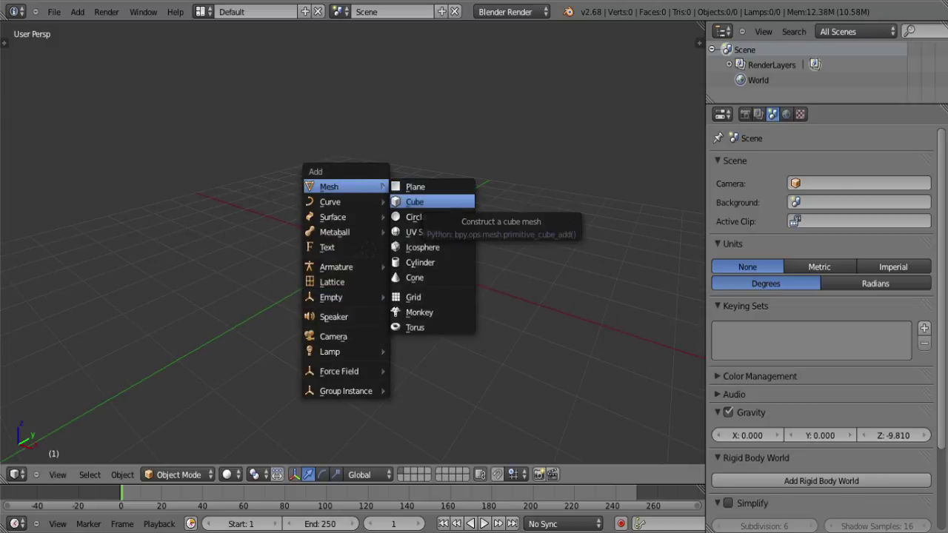
{"action": "left_click", "coordinate": [433, 201]}
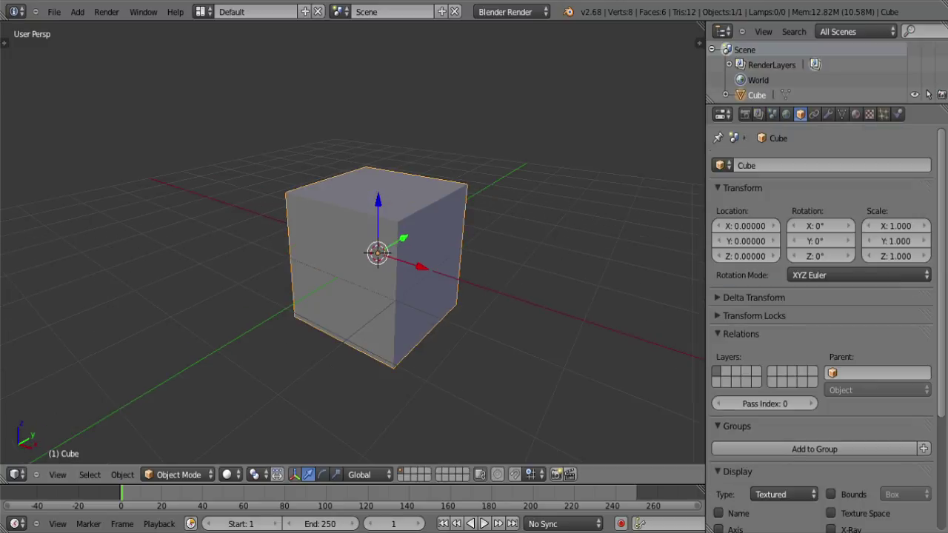
{"action": "key", "text": "s"}
{"action": "key", "text": "z"}
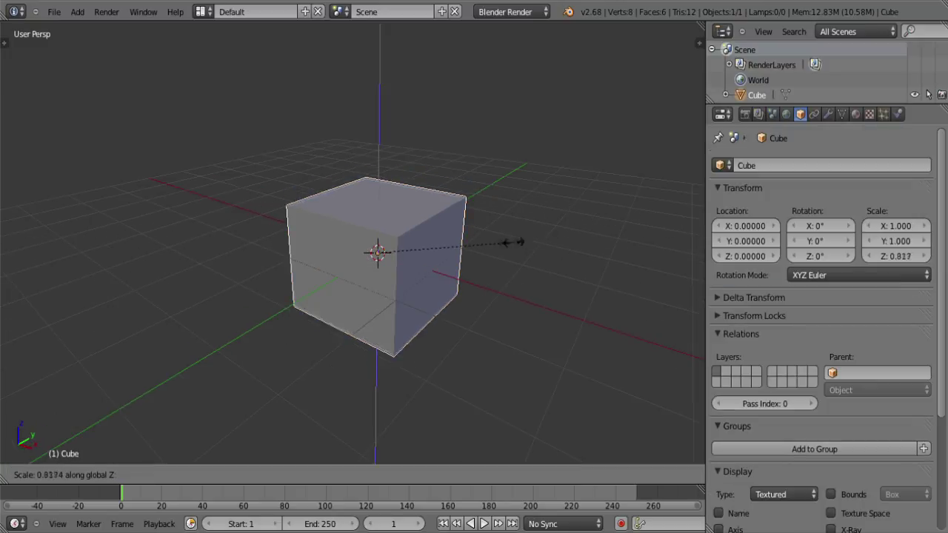
{"action": "left_click", "coordinate": [377, 252]}
Step: Assign the existing green material to the slab
{"action": "left_click", "coordinate": [855, 114]}
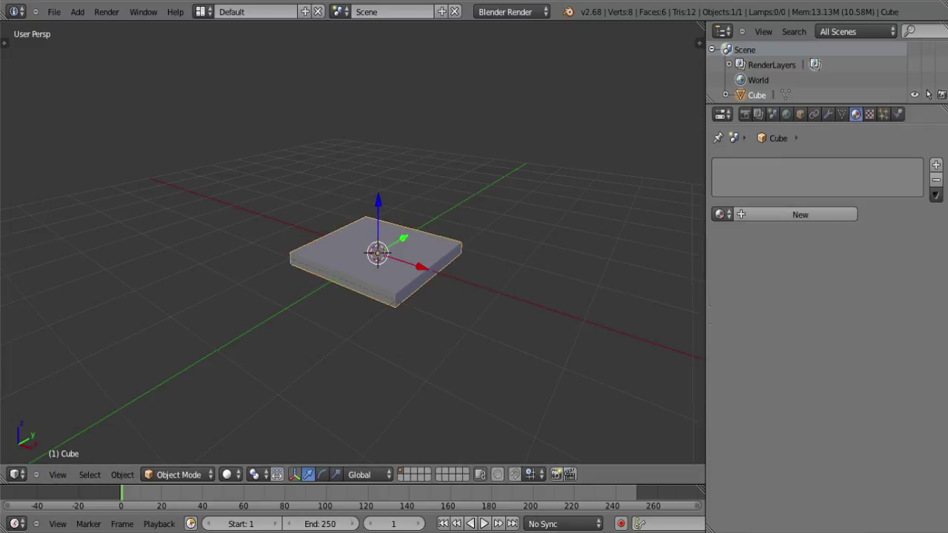
{"action": "left_click", "coordinate": [718, 214]}
{"action": "left_click", "coordinate": [748, 252]}
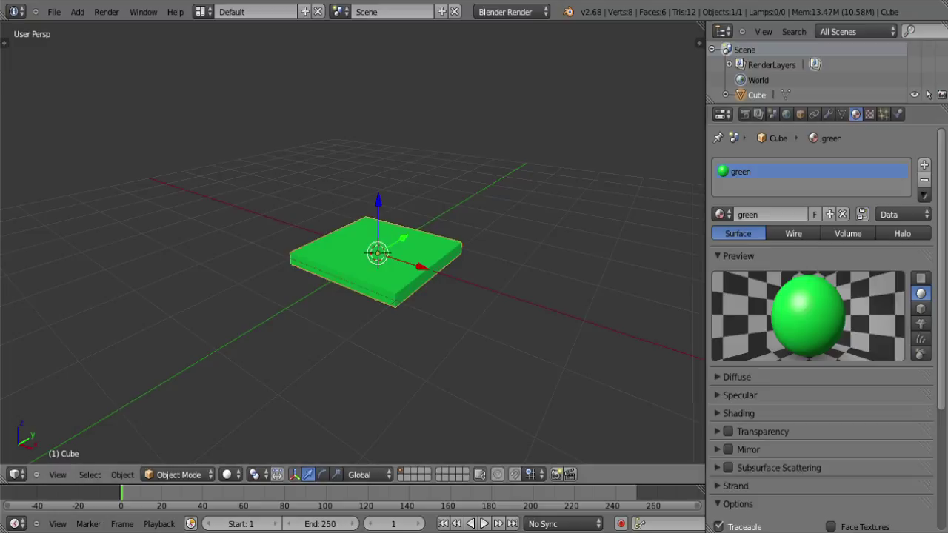
Step: In the front orthographic view, raise the green slab along Z until its underside rests on the X axis line
{"action": "middle_click_drag", "start_coordinate": [415, 296], "coordinate": [455, 288]}
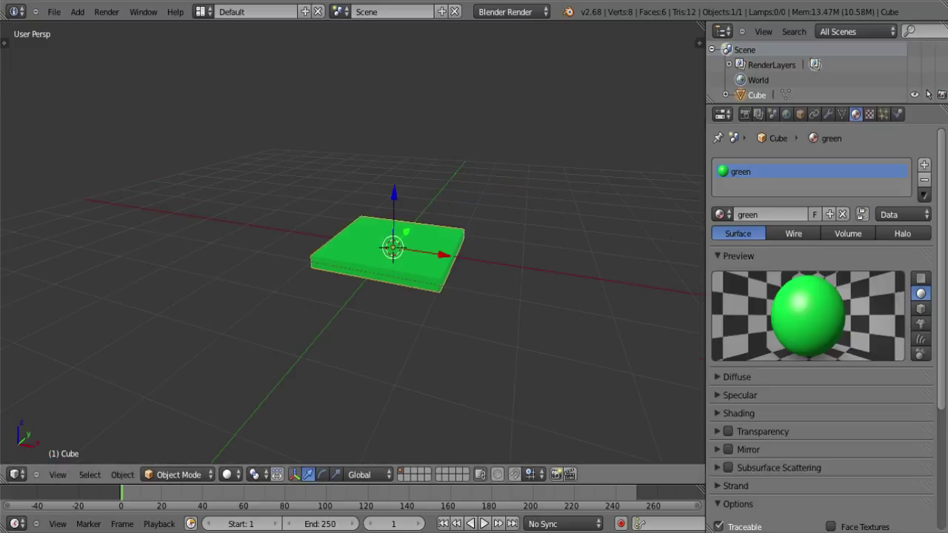
{"action": "key", "text": "KP_1"}
{"action": "key", "text": "KP_5"}
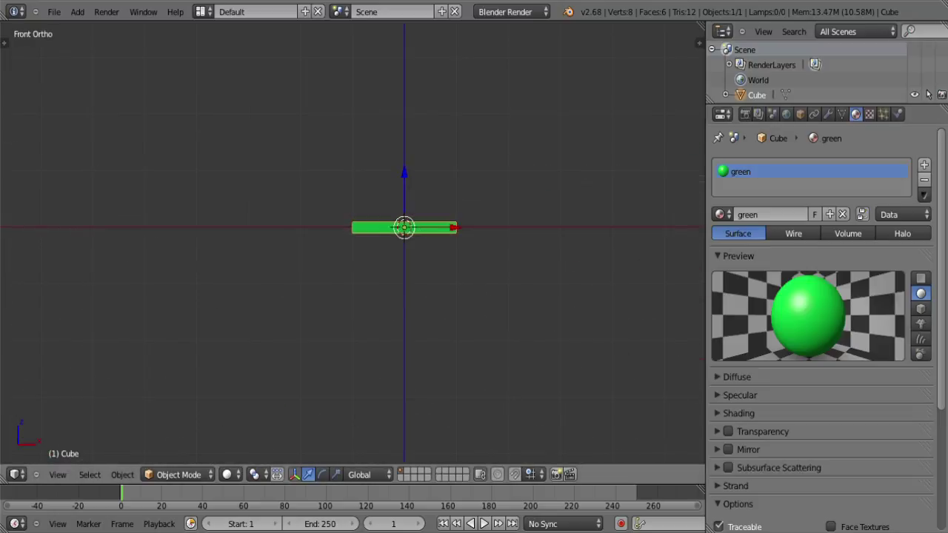
{"action": "middle_click_drag", "start_coordinate": [403, 252], "coordinate": [339, 296], "text": "shift"}
{"action": "scroll", "coordinate": [367, 251], "scroll_direction": "up", "scroll_amount": 3}
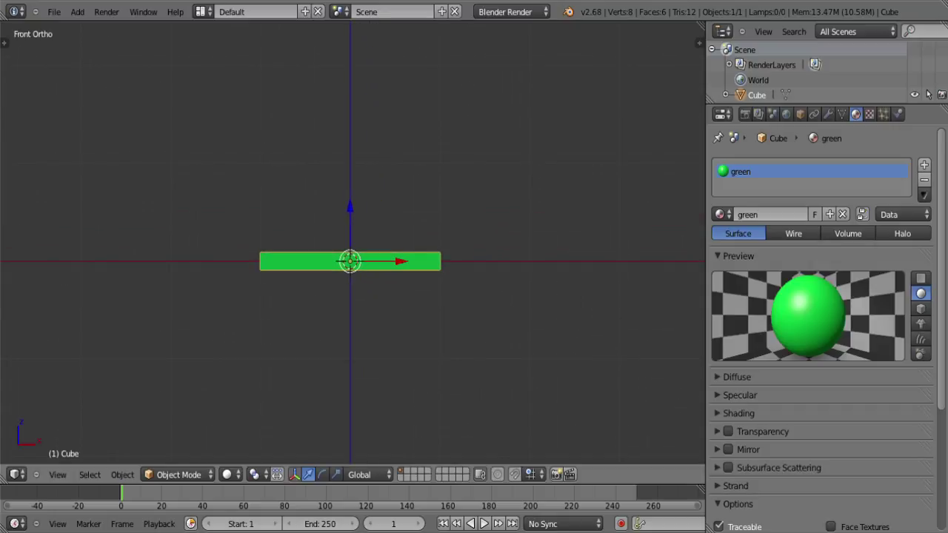
{"action": "left_click_drag", "start_coordinate": [350, 206], "coordinate": [350, 200]}
{"action": "key", "text": "Return"}
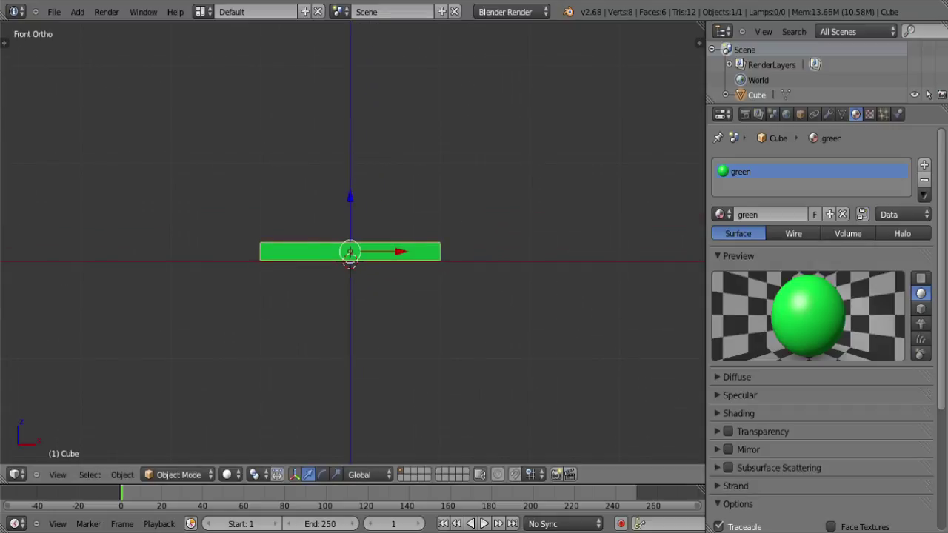
Step: Enter Edit Mode with face selection and raise the slab's top face along Z
{"action": "scroll", "coordinate": [350, 251], "scroll_direction": "up", "scroll_amount": 2}
{"action": "middle_click_drag", "start_coordinate": [370, 244], "coordinate": [335, 260]}
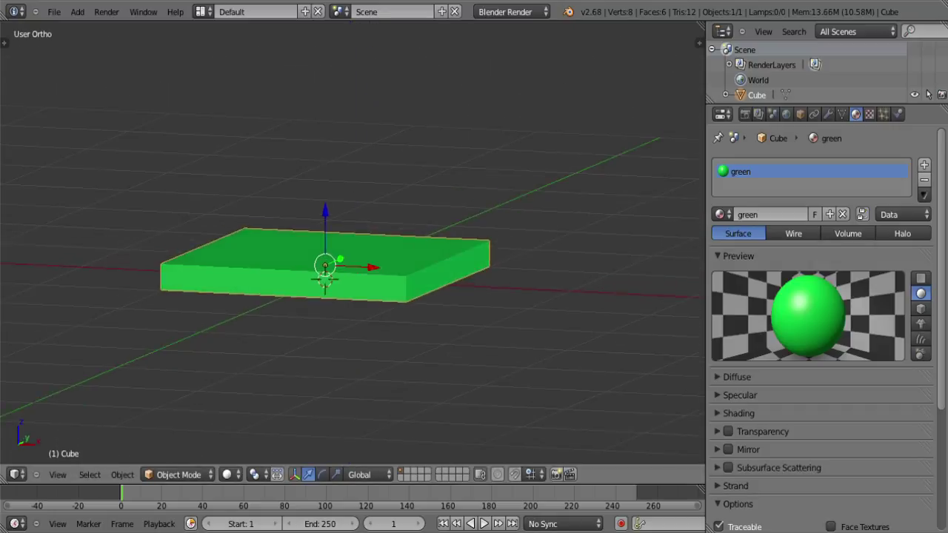
{"action": "key", "text": "Tab"}
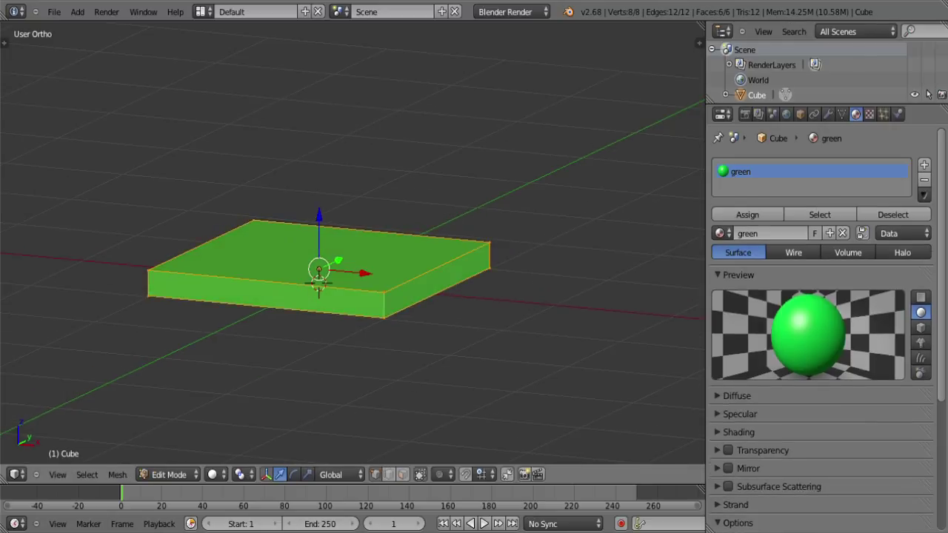
{"action": "left_click", "coordinate": [402, 474]}
{"action": "right_click", "coordinate": [324, 259]}
{"action": "middle_click_drag", "start_coordinate": [325, 261], "coordinate": [350, 260]}
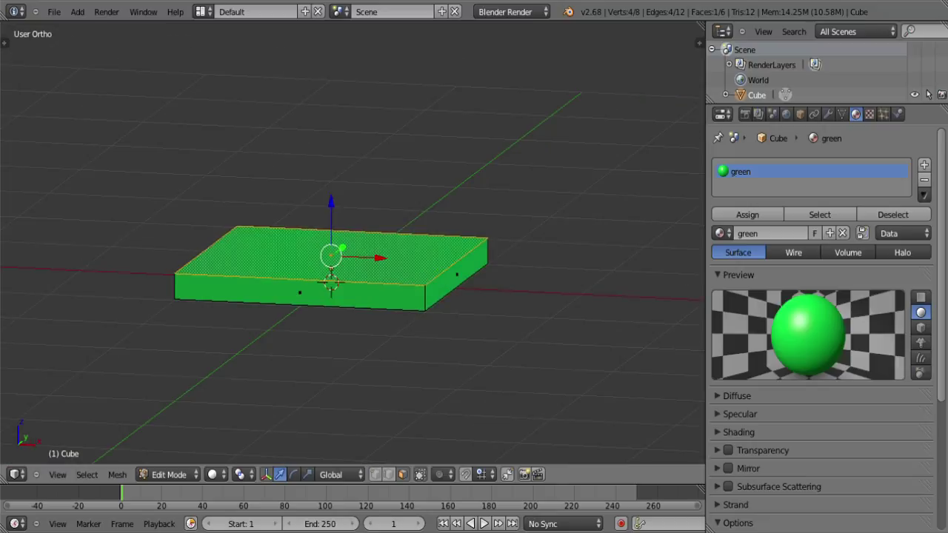
{"action": "left_click_drag", "start_coordinate": [331, 202], "coordinate": [331, 124]}
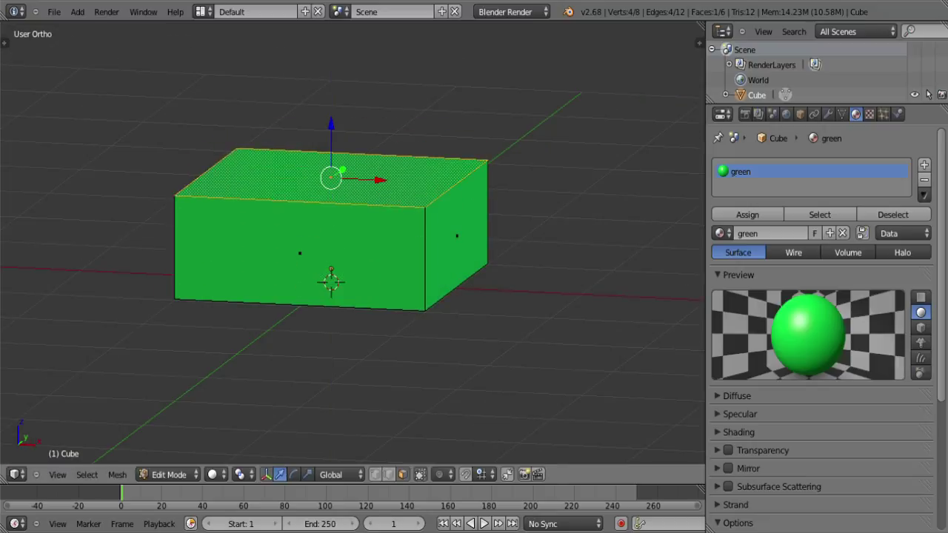
Step: Try selecting the side faces, then reselect the top face and lower it along Z into a thin plate
{"action": "right_click", "coordinate": [300, 253]}
{"action": "right_click_drag", "start_coordinate": [457, 235], "coordinate": [373, 173]}
{"action": "right_click", "coordinate": [332, 176]}
{"action": "right_click", "coordinate": [331, 177]}
{"action": "left_click_drag", "start_coordinate": [331, 125], "coordinate": [331, 141]}
{"action": "key", "text": "Return"}
Step: Extrude the plate's top face in place without height and scale the new face inward
{"action": "key", "text": "g"}
{"action": "key", "text": "z"}
{"action": "key", "text": "z"}
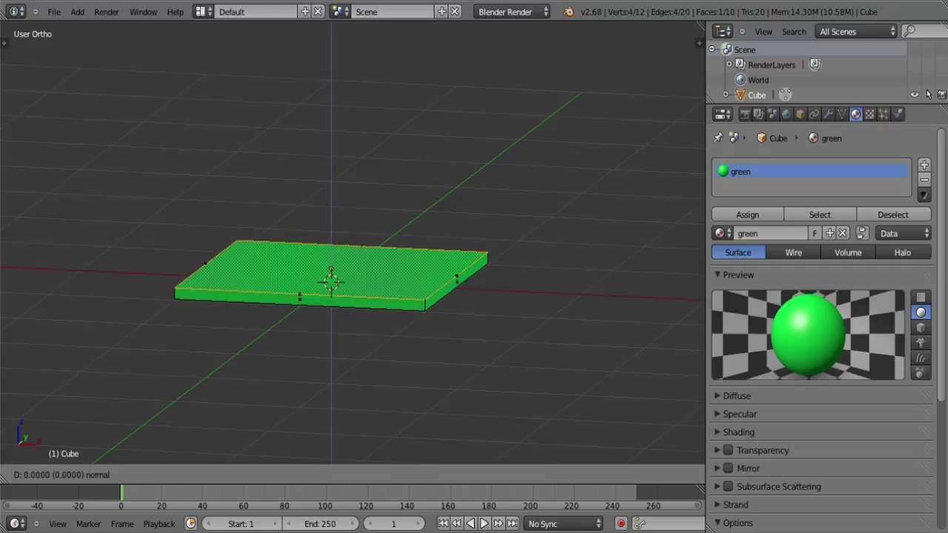
{"action": "key", "text": "Escape"}
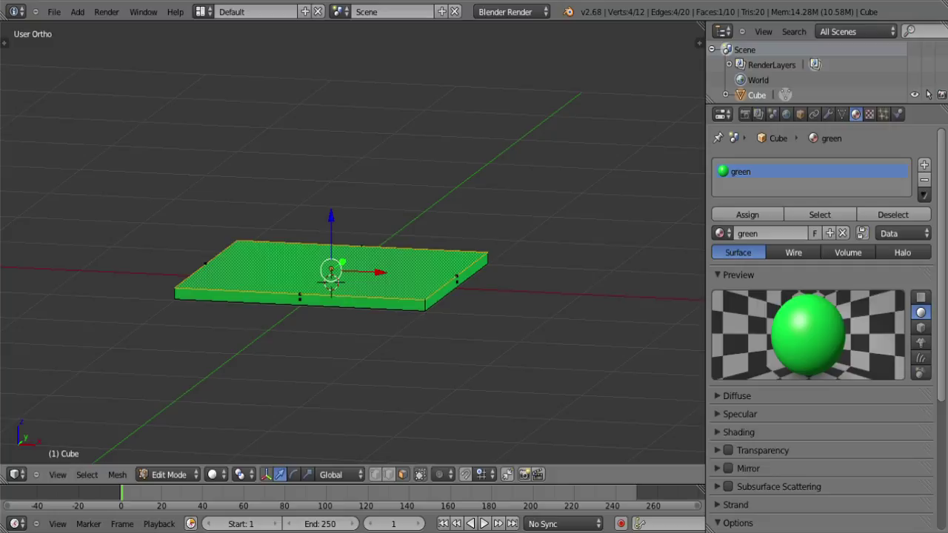
{"action": "key", "text": "s"}
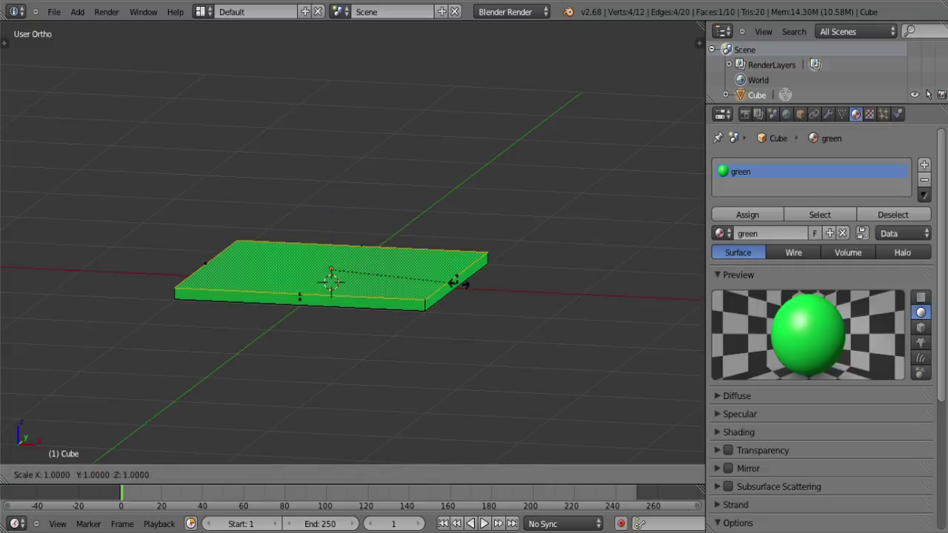
{"action": "left_click", "coordinate": [404, 272]}
Step: Extrude the inner top face upward into a raised block and check its profile from the front
{"action": "scroll", "coordinate": [403, 272], "scroll_direction": "up", "scroll_amount": 3}
{"action": "middle_click_drag", "start_coordinate": [404, 273], "coordinate": [367, 286]}
{"action": "key", "text": "e"}
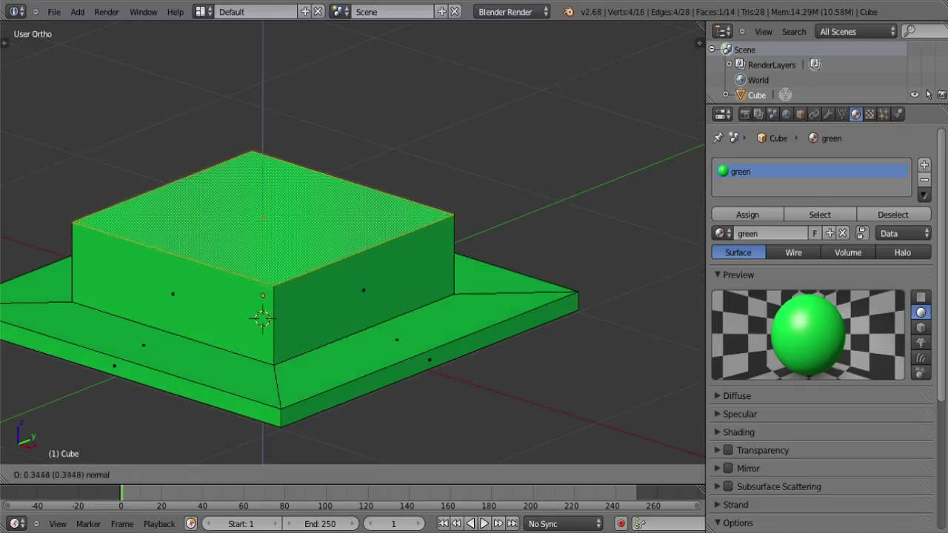
{"action": "left_click", "coordinate": [367, 152]}
{"action": "middle_click_drag", "start_coordinate": [367, 152], "coordinate": [293, 148]}
{"action": "middle_click_drag", "start_coordinate": [318, 245], "coordinate": [528, 359]}
{"action": "scroll", "coordinate": [381, 272], "scroll_direction": "down", "scroll_amount": 2}
{"action": "scroll", "coordinate": [381, 272], "scroll_direction": "up", "scroll_amount": 4}
{"action": "key", "text": "KP_1"}
{"action": "scroll", "coordinate": [352, 244], "scroll_direction": "down", "scroll_amount": 1}
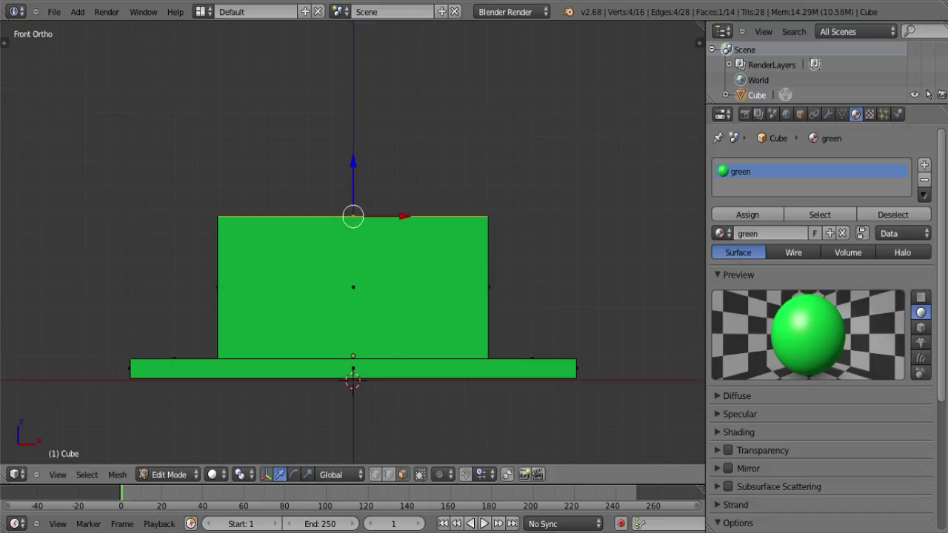
Step: Select the raised block's four side faces and scale them inward along X and along Y
{"action": "middle_click_drag", "start_coordinate": [444, 274], "coordinate": [222, 356]}
{"action": "right_click", "coordinate": [177, 328]}
{"action": "right_click", "coordinate": [368, 326], "text": "shift"}
{"action": "right_click", "coordinate": [357, 286], "text": "shift"}
{"action": "middle_click_drag", "start_coordinate": [358, 287], "coordinate": [167, 302]}
{"action": "right_click", "coordinate": [528, 313], "text": "shift"}
{"action": "middle_click_drag", "start_coordinate": [528, 313], "coordinate": [330, 290]}
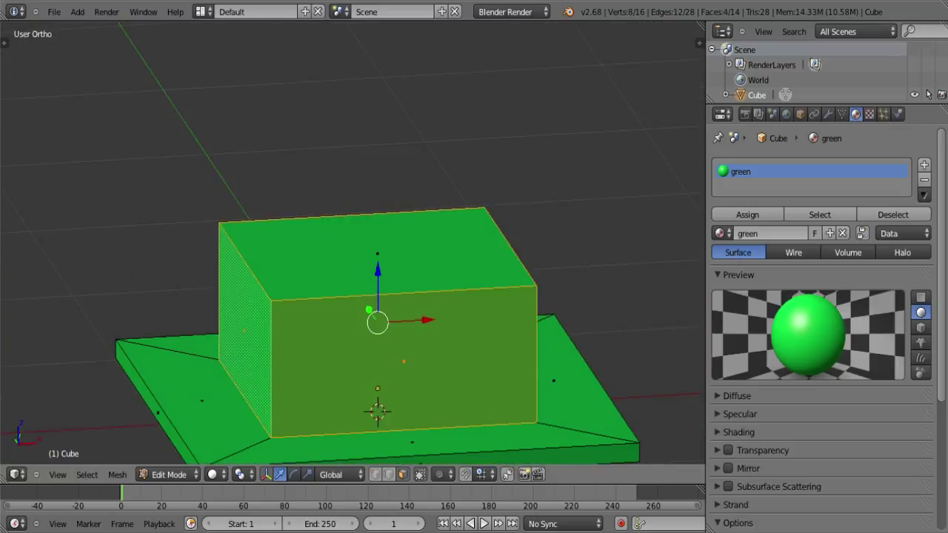
{"action": "key", "text": "s"}
{"action": "key", "text": "x"}
{"action": "left_click", "coordinate": [472, 311]}
{"action": "key", "text": "s"}
{"action": "key", "text": "y"}
{"action": "left_click", "coordinate": [415, 318]}
Step: Extrude the raised block's top face up slightly and scale the new face inward to form a sloped shoulder
{"action": "middle_click_drag", "start_coordinate": [355, 244], "coordinate": [437, 204]}
{"action": "right_click", "coordinate": [443, 198]}
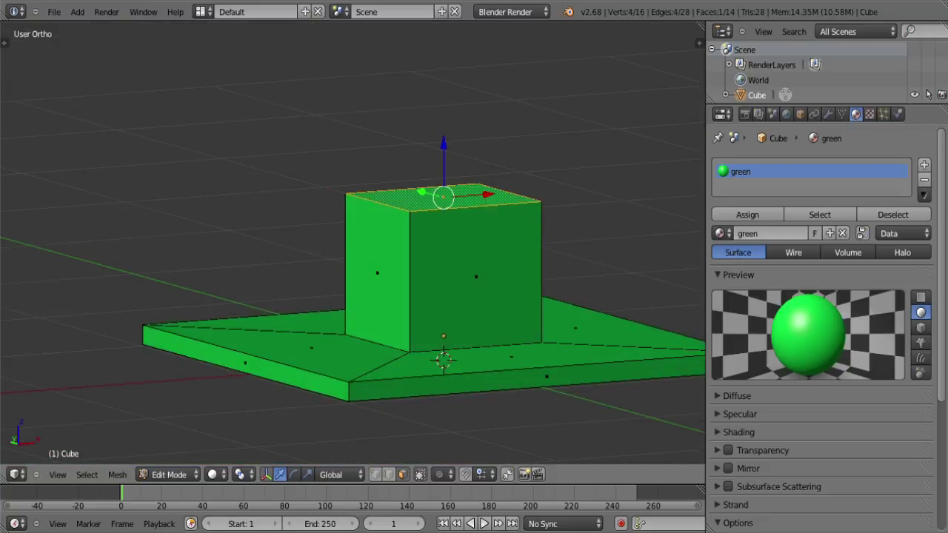
{"action": "key", "text": "e"}
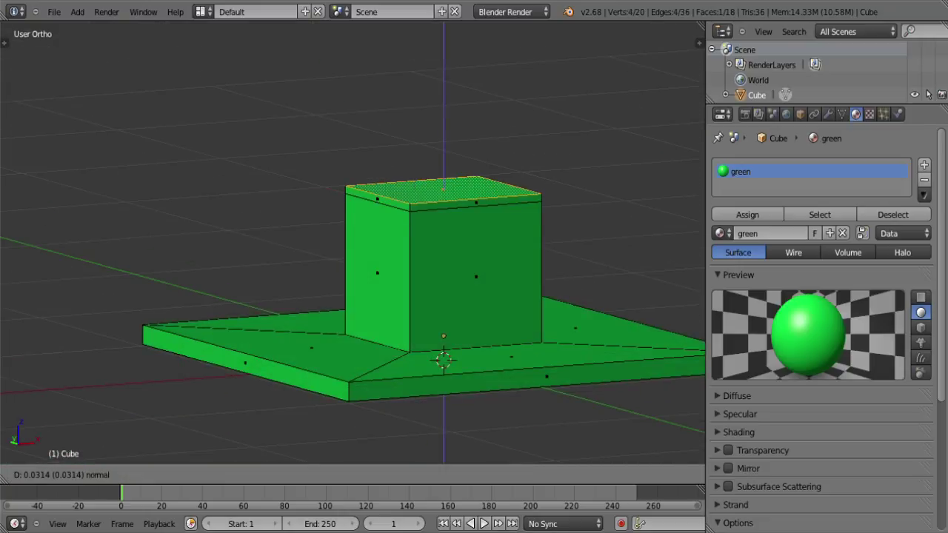
{"action": "key", "text": "Return"}
{"action": "key", "text": "s"}
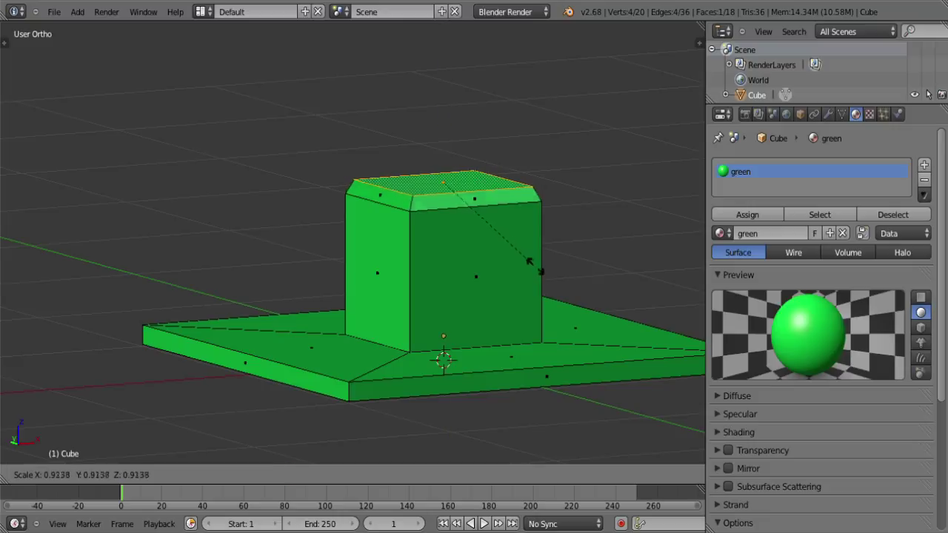
{"action": "key", "text": "Return"}
Step: Extrude the shoulder's top face and raise it along Z until it forms a tall square pole
{"action": "key", "text": "e"}
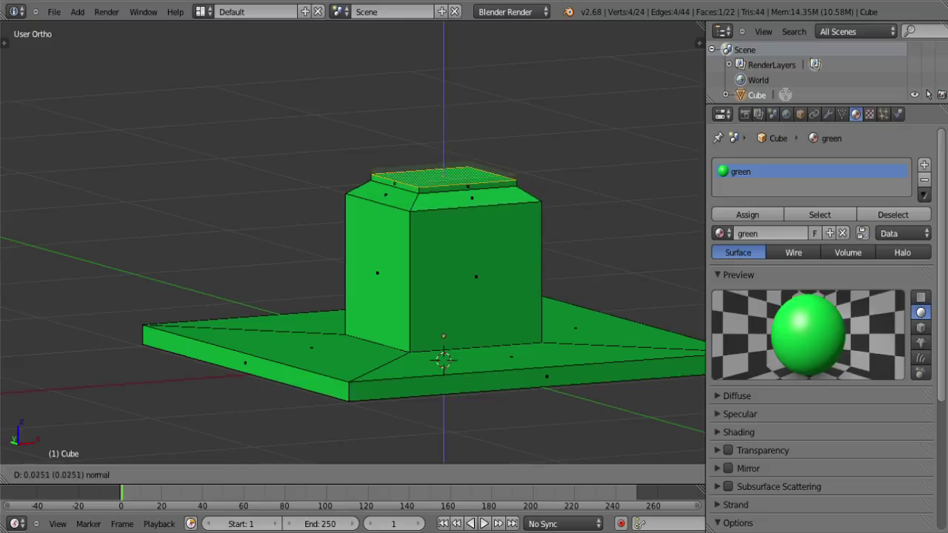
{"action": "key", "text": "Return"}
{"action": "middle_click_drag", "start_coordinate": [444, 185], "coordinate": [330, 231], "text": "shift"}
{"action": "scroll", "coordinate": [330, 231], "scroll_direction": "down", "scroll_amount": 4}
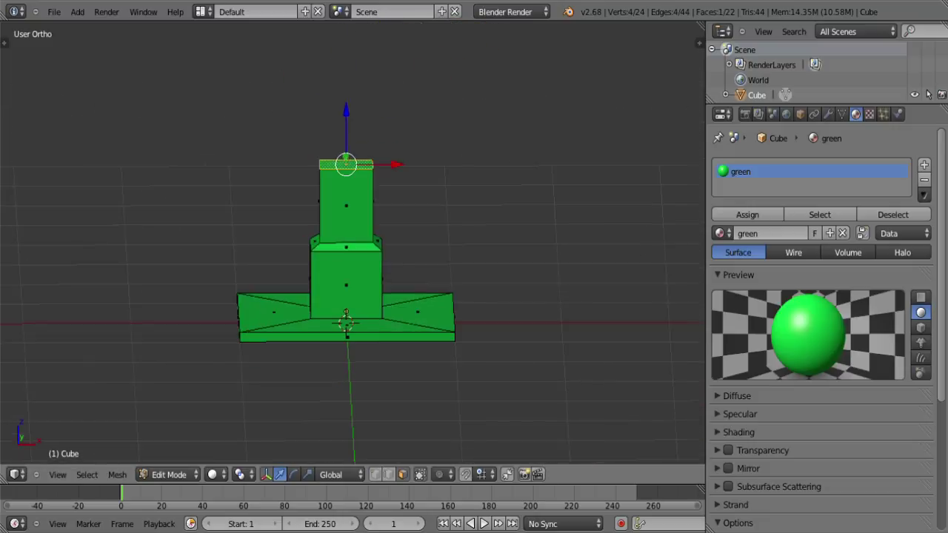
{"action": "scroll", "coordinate": [345, 222], "scroll_direction": "down", "scroll_amount": 3}
{"action": "left_click_drag", "start_coordinate": [348, 146], "coordinate": [349, 28]}
{"action": "middle_click_drag", "start_coordinate": [348, 30], "coordinate": [331, 98], "text": "shift"}
{"action": "left_click_drag", "start_coordinate": [330, 94], "coordinate": [331, 24]}
{"action": "middle_click_drag", "start_coordinate": [331, 44], "coordinate": [215, 68]}
{"action": "middle_click_drag", "start_coordinate": [215, 68], "coordinate": [328, 127], "text": "shift"}
{"action": "left_click_drag", "start_coordinate": [400, 68], "coordinate": [400, 46]}
{"action": "middle_click_drag", "start_coordinate": [400, 46], "coordinate": [388, 101], "text": "shift"}
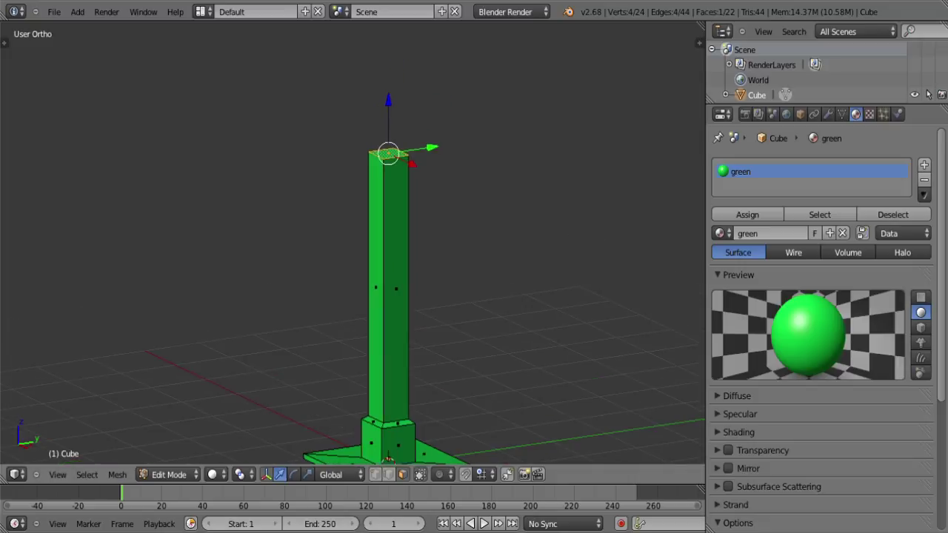
Step: Scale the pole's top face inward so the pole tapers toward its upper end
{"action": "scroll", "coordinate": [388, 101], "scroll_direction": "up", "scroll_amount": 3}
{"action": "middle_click_drag", "start_coordinate": [516, 135], "coordinate": [508, 152], "text": "shift"}
{"action": "key", "text": "s"}
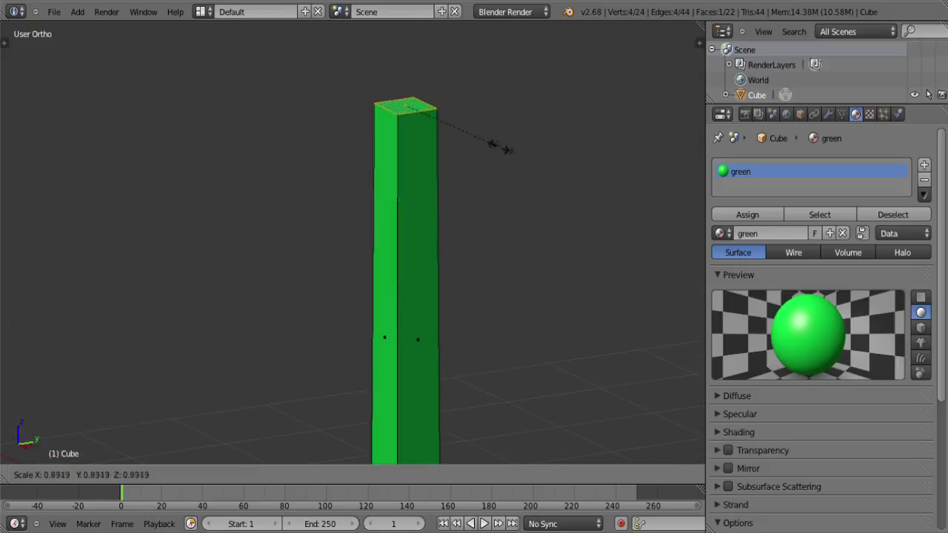
{"action": "left_click", "coordinate": [476, 143]}
{"action": "middle_click_drag", "start_coordinate": [475, 255], "coordinate": [485, 331], "text": "shift"}
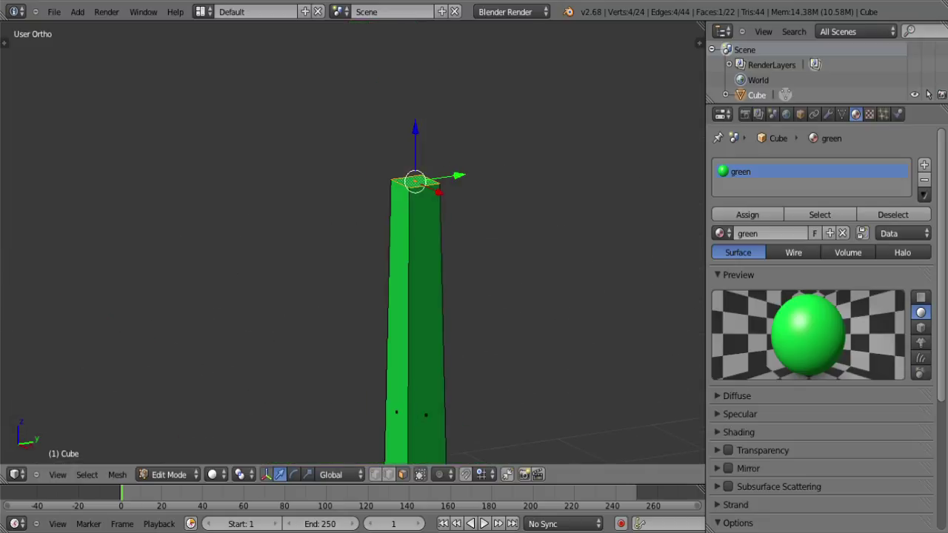
Step: Extrude the pole's top face upward by about 0.25, working in the right orthographic view
{"action": "key", "text": "KP_1"}
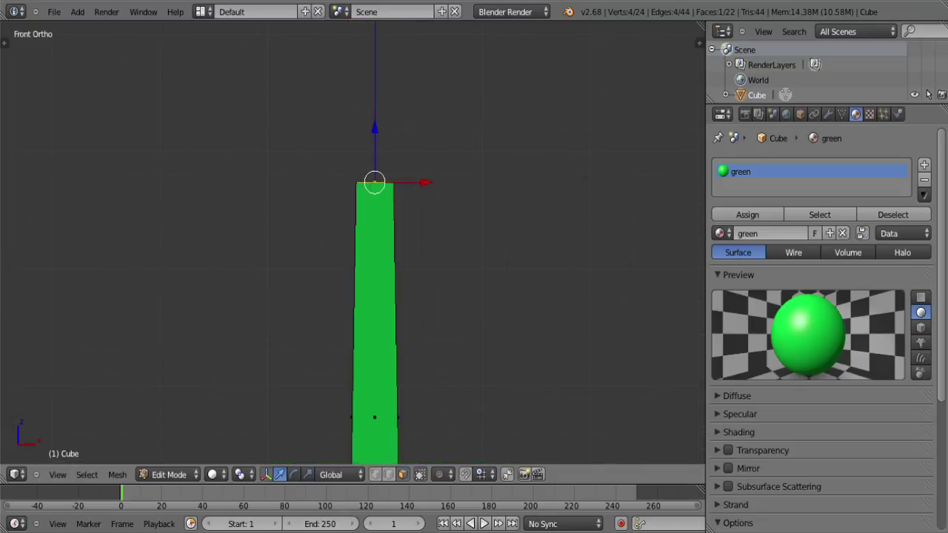
{"action": "key", "text": "KP_3"}
{"action": "scroll", "coordinate": [352, 245], "scroll_direction": "down", "scroll_amount": 4}
{"action": "scroll", "coordinate": [353, 244], "scroll_direction": "up", "scroll_amount": 5}
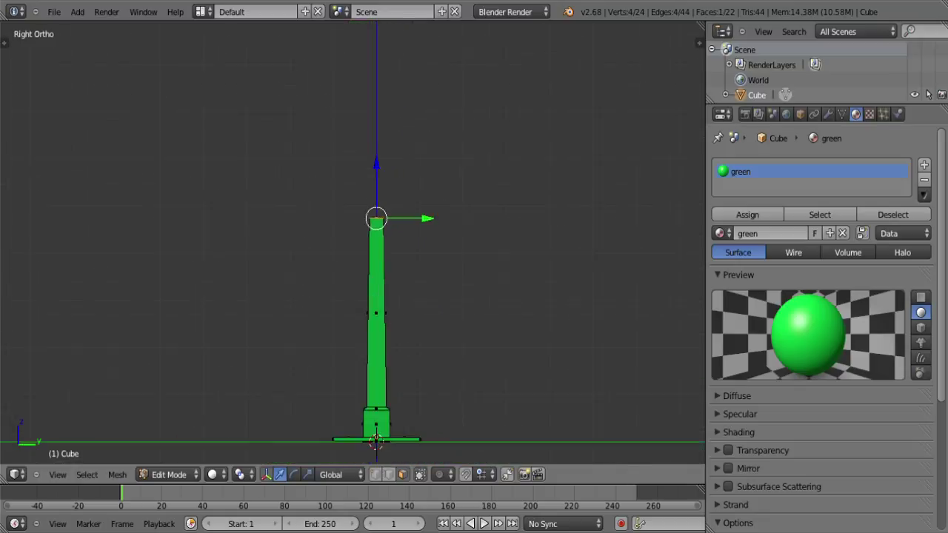
{"action": "middle_click_drag", "start_coordinate": [423, 193], "coordinate": [415, 242], "text": "shift"}
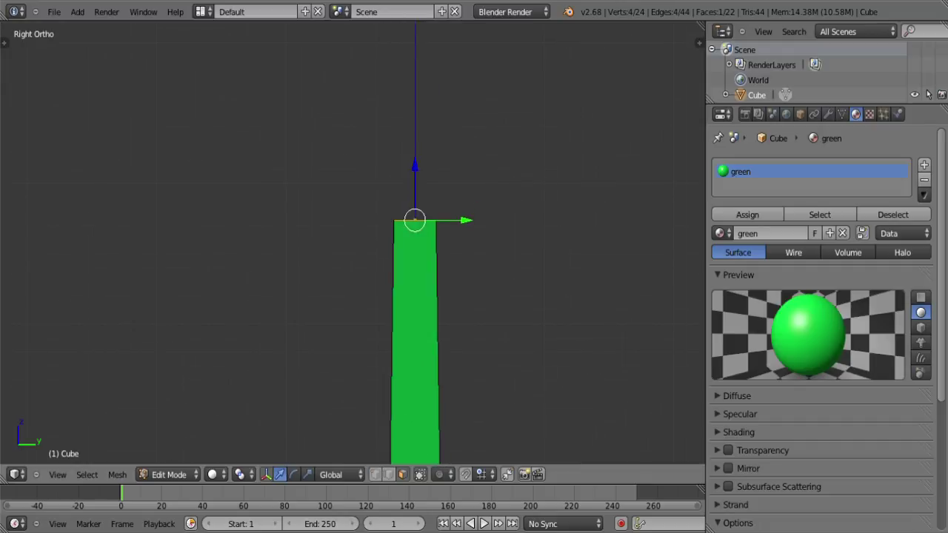
{"action": "key", "text": "e"}
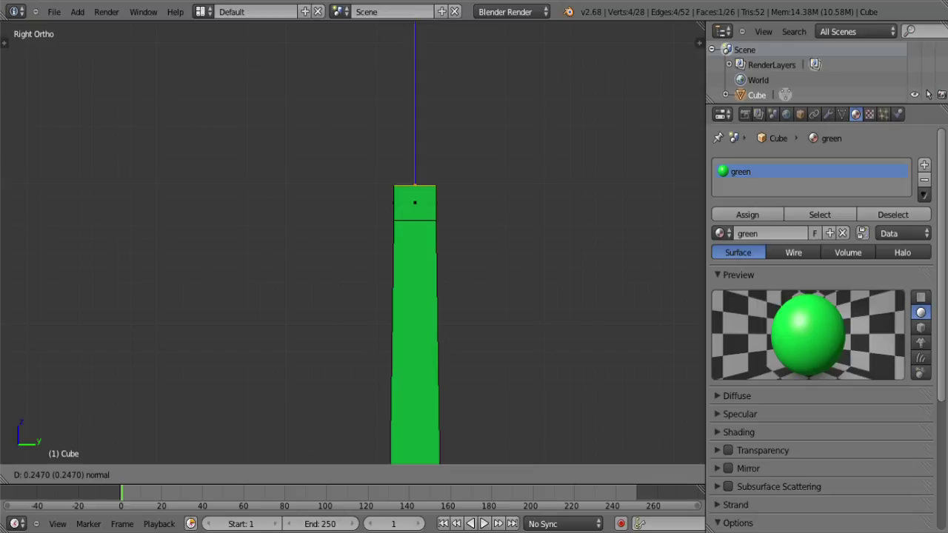
{"action": "key", "text": "Return"}
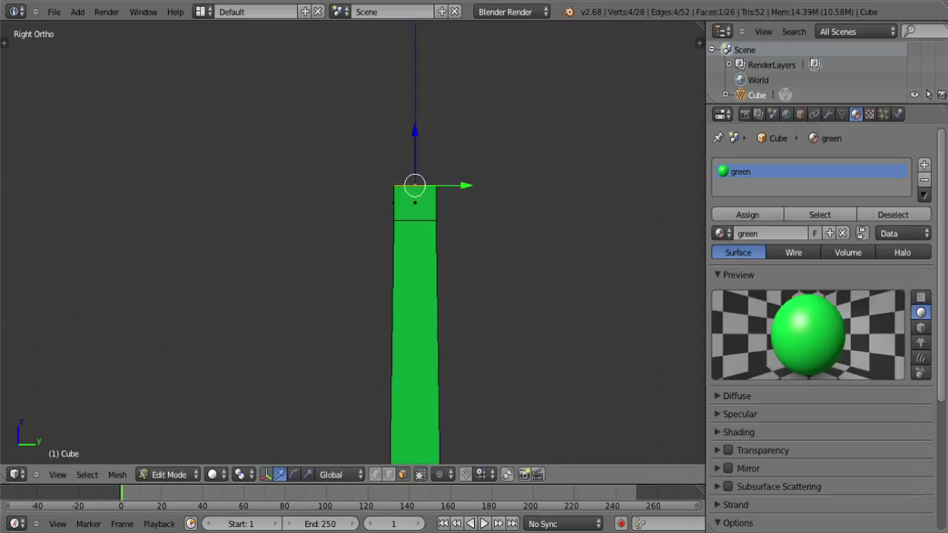
Step: Rotate the pole's new top face steeply toward negative Y and shift it slightly in that direction
{"action": "scroll", "coordinate": [353, 245], "scroll_direction": "up", "scroll_amount": 1}
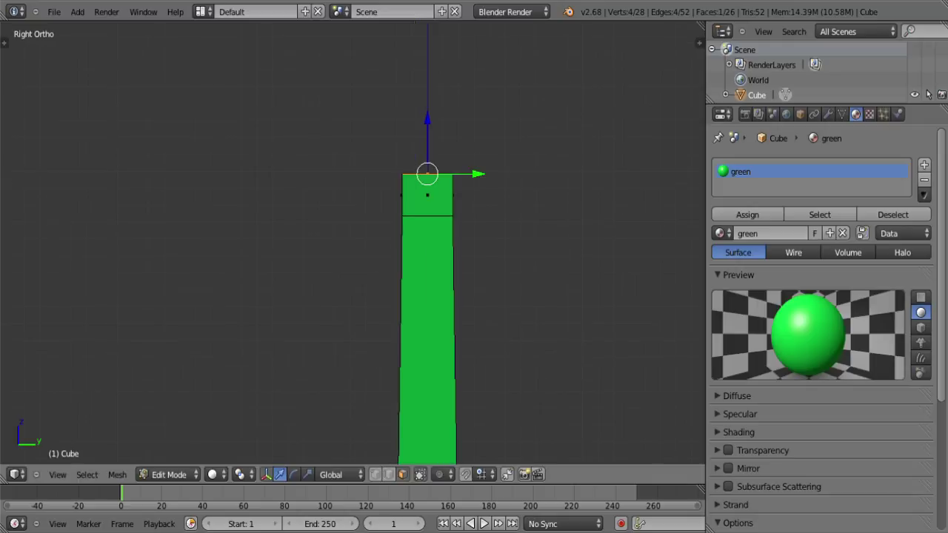
{"action": "key", "text": "r"}
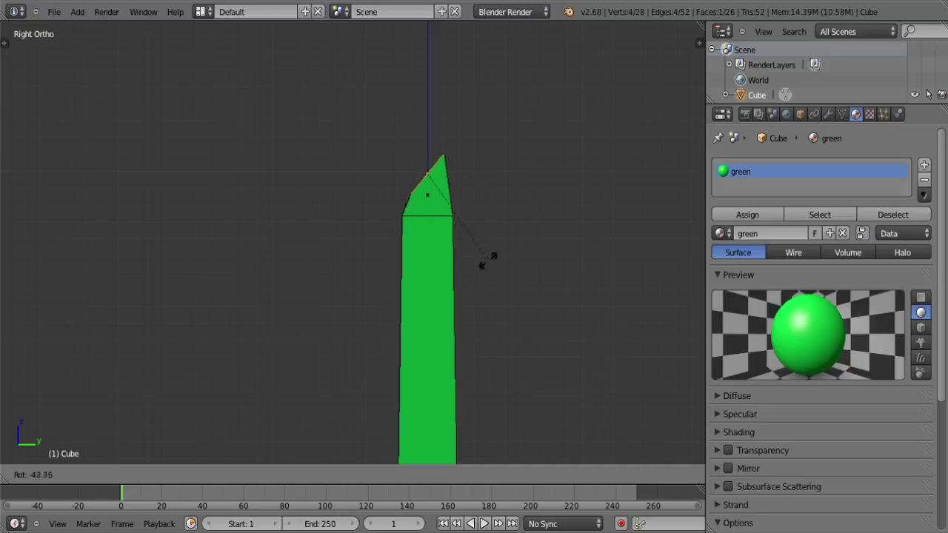
{"action": "left_click", "coordinate": [496, 245]}
{"action": "scroll", "coordinate": [497, 246], "scroll_direction": "up", "scroll_amount": 1}
{"action": "left_click_drag", "start_coordinate": [490, 179], "coordinate": [475, 178]}
{"action": "key", "text": "Return"}
Step: Extrude the tilted top face outward as a second bend segment and rotate its end face by about -30 degrees
{"action": "scroll", "coordinate": [518, 222], "scroll_direction": "up", "scroll_amount": 6}
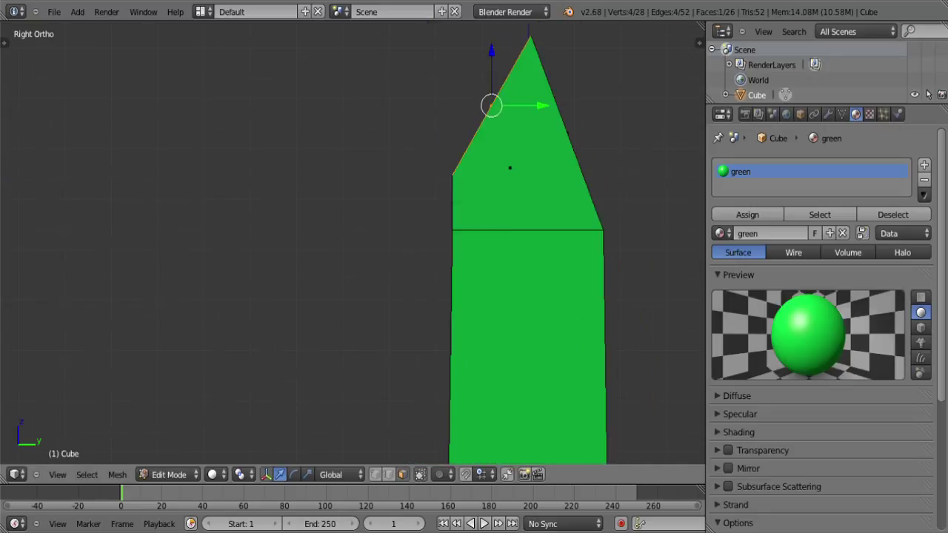
{"action": "scroll", "coordinate": [353, 242], "scroll_direction": "down", "scroll_amount": 5}
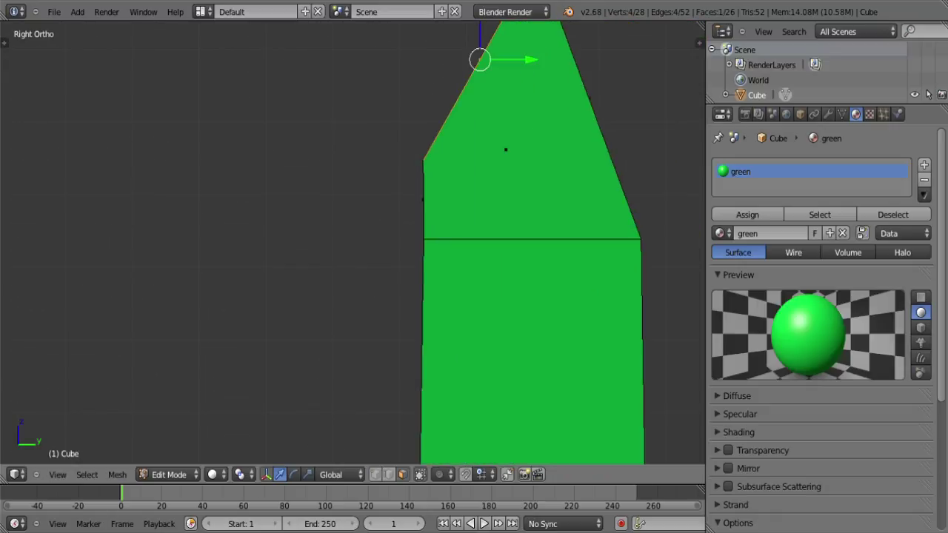
{"action": "scroll", "coordinate": [352, 241], "scroll_direction": "down", "scroll_amount": 2}
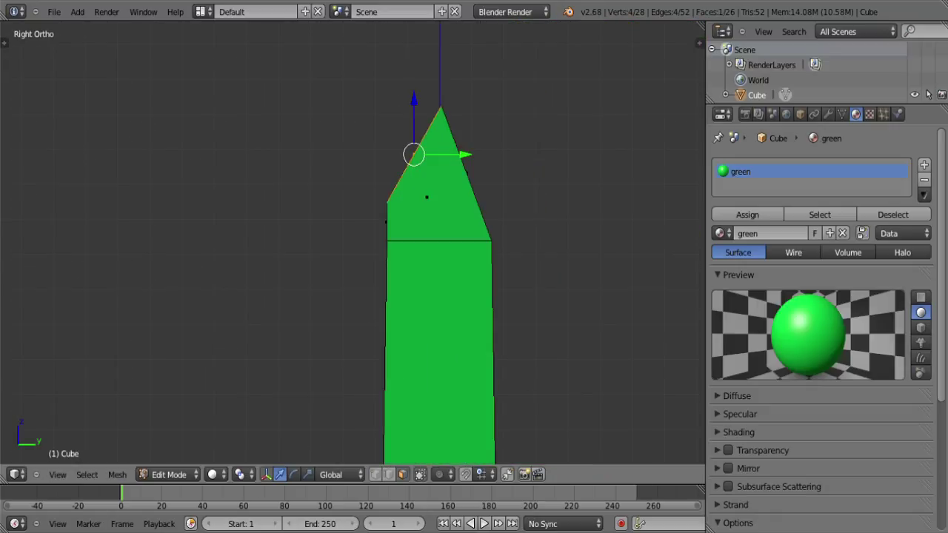
{"action": "key", "text": "e"}
{"action": "key", "text": "Return"}
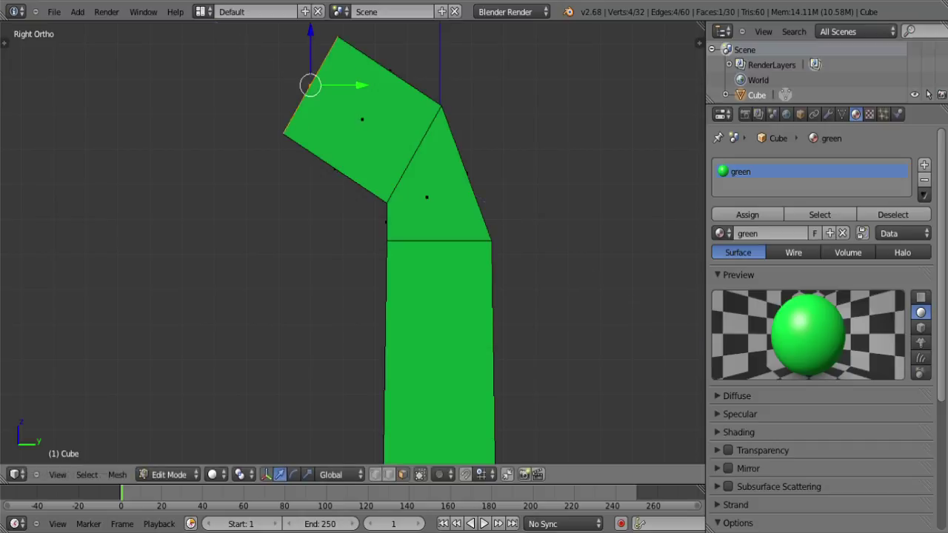
{"action": "key", "text": "r"}
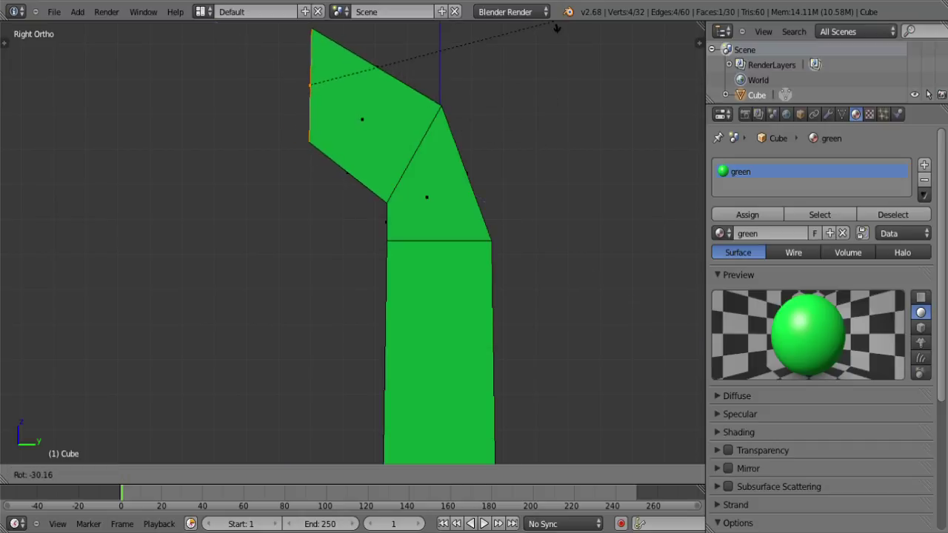
{"action": "left_click", "coordinate": [556, 24]}
{"action": "middle_click_drag", "start_coordinate": [555, 24], "coordinate": [606, 201], "text": "shift"}
{"action": "scroll", "coordinate": [631, 71], "scroll_direction": "up", "scroll_amount": 4}
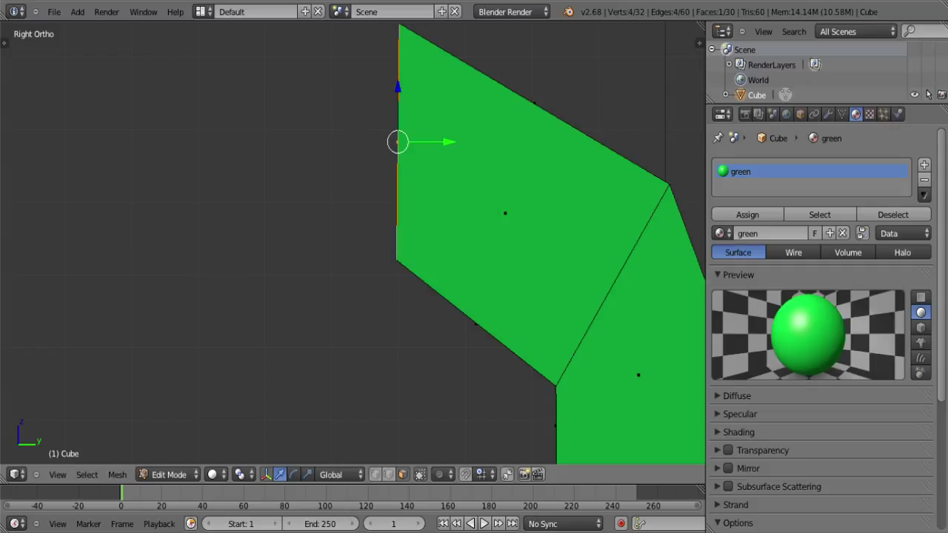
Step: Straighten the bend segment's end face to exactly vertical with a tiny rotation and small moves along Y
{"action": "key", "text": "g"}
{"action": "key", "text": "y"}
{"action": "key", "text": "Return"}
{"action": "key", "text": "r"}
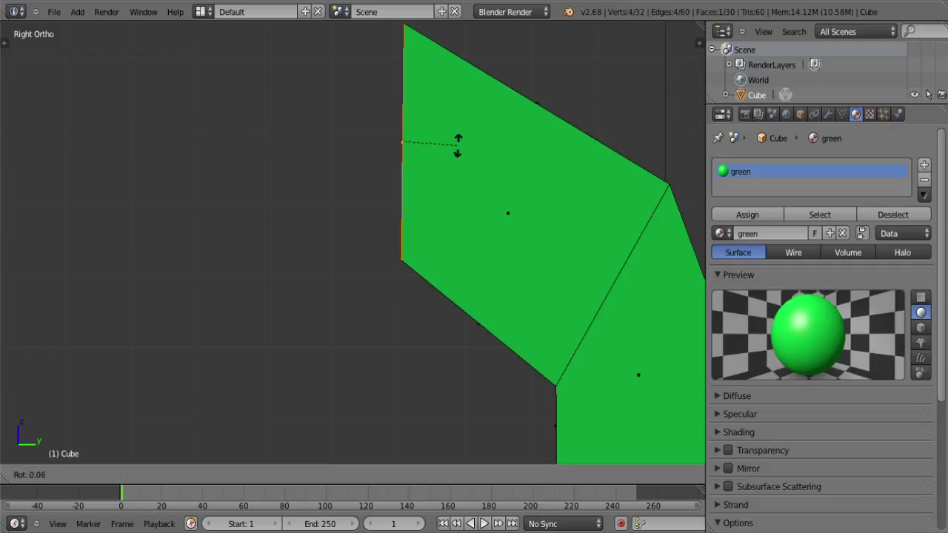
{"action": "left_click", "coordinate": [458, 146]}
{"action": "key", "text": "g"}
{"action": "key", "text": "y"}
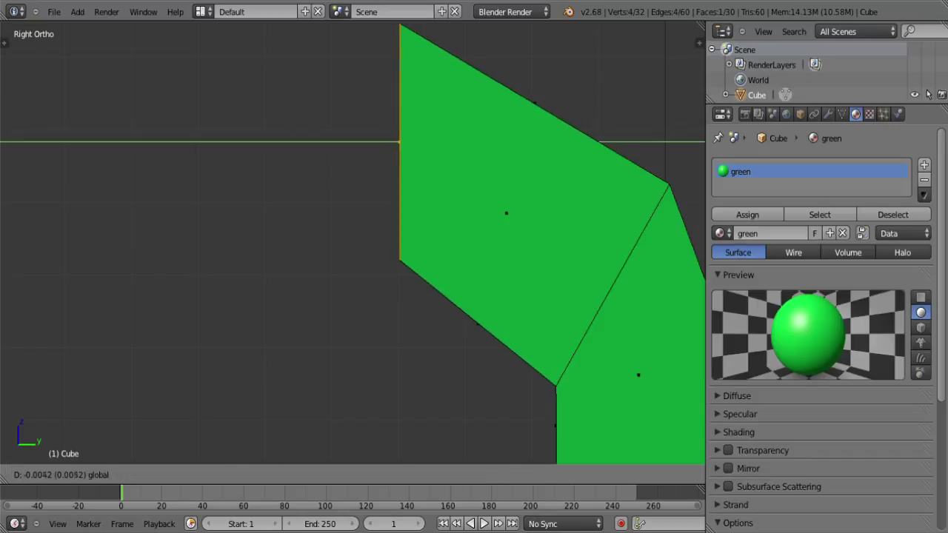
{"action": "key", "text": "Return"}
Step: Extrude the vertical end face outward into a long horizontal arm
{"action": "scroll", "coordinate": [352, 242], "scroll_direction": "down", "scroll_amount": 4}
{"action": "middle_click_drag", "start_coordinate": [376, 193], "coordinate": [417, 171], "text": "shift"}
{"action": "scroll", "coordinate": [416, 171], "scroll_direction": "down", "scroll_amount": 4}
{"action": "key", "text": "e"}
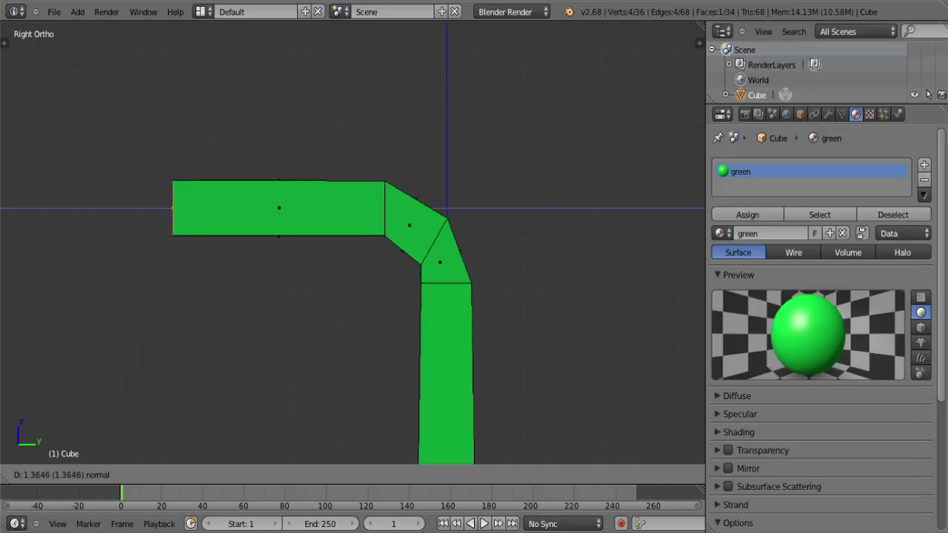
{"action": "key", "text": "Return"}
Step: Examine the whole post and arm from angled views, both in Edit Mode and in Object Mode
{"action": "scroll", "coordinate": [352, 243], "scroll_direction": "down", "scroll_amount": 4}
{"action": "middle_click_drag", "start_coordinate": [353, 242], "coordinate": [347, 295]}
{"action": "scroll", "coordinate": [352, 243], "scroll_direction": "down", "scroll_amount": 7}
{"action": "scroll", "coordinate": [433, 195], "scroll_direction": "up", "scroll_amount": 5}
{"action": "scroll", "coordinate": [353, 212], "scroll_direction": "up", "scroll_amount": 2}
{"action": "scroll", "coordinate": [352, 244], "scroll_direction": "down", "scroll_amount": 2}
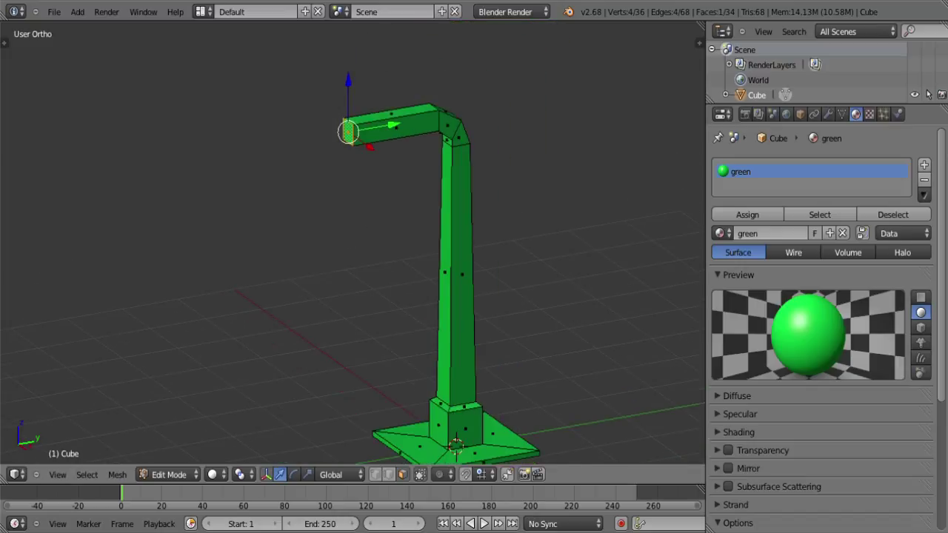
{"action": "key", "text": "Tab"}
{"action": "middle_click_drag", "start_coordinate": [353, 244], "coordinate": [235, 327]}
{"action": "key", "text": "Tab"}
Step: Try to extrude the horizontal arm's entire underside face downward, then undo it
{"action": "scroll", "coordinate": [314, 182], "scroll_direction": "up", "scroll_amount": 3}
{"action": "scroll", "coordinate": [235, 327], "scroll_direction": "up", "scroll_amount": 3}
{"action": "scroll", "coordinate": [352, 243], "scroll_direction": "up", "scroll_amount": 2}
{"action": "middle_click_drag", "start_coordinate": [352, 243], "coordinate": [357, 171]}
{"action": "middle_click_drag", "start_coordinate": [435, 420], "coordinate": [431, 336], "text": "shift"}
{"action": "right_click", "coordinate": [431, 336]}
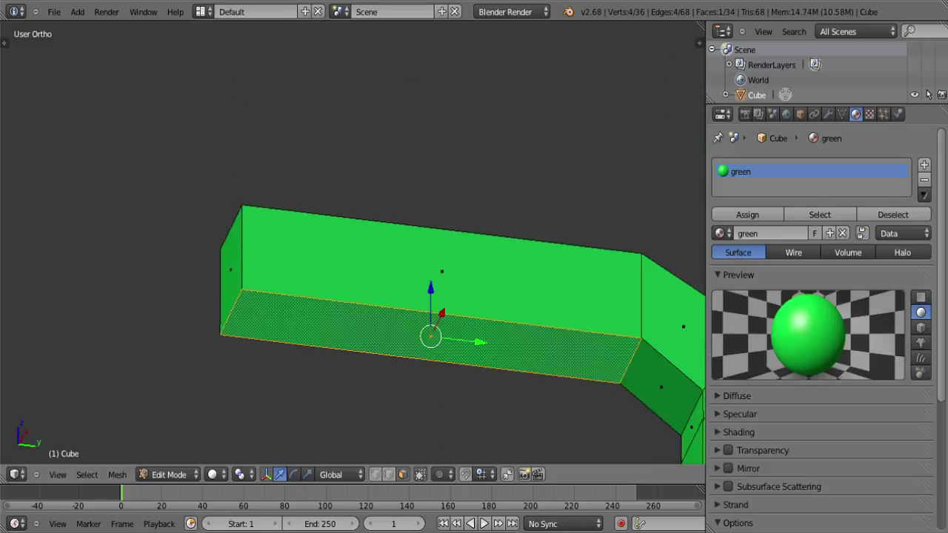
{"action": "left_click_drag", "start_coordinate": [431, 289], "coordinate": [430, 299]}
{"action": "right_click", "coordinate": [431, 299]}
{"action": "key", "text": "e"}
{"action": "key", "text": "Return"}
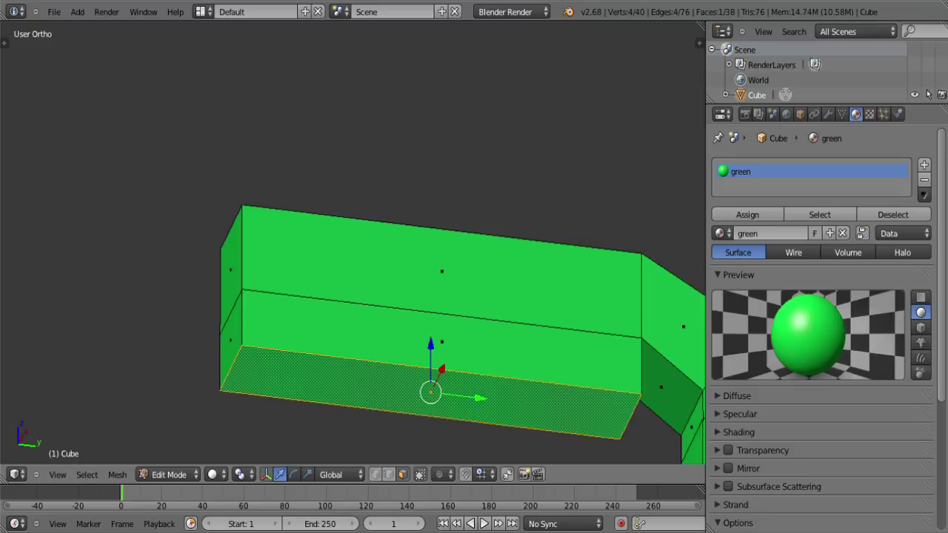
{"action": "middle_click_drag", "start_coordinate": [431, 341], "coordinate": [352, 372]}
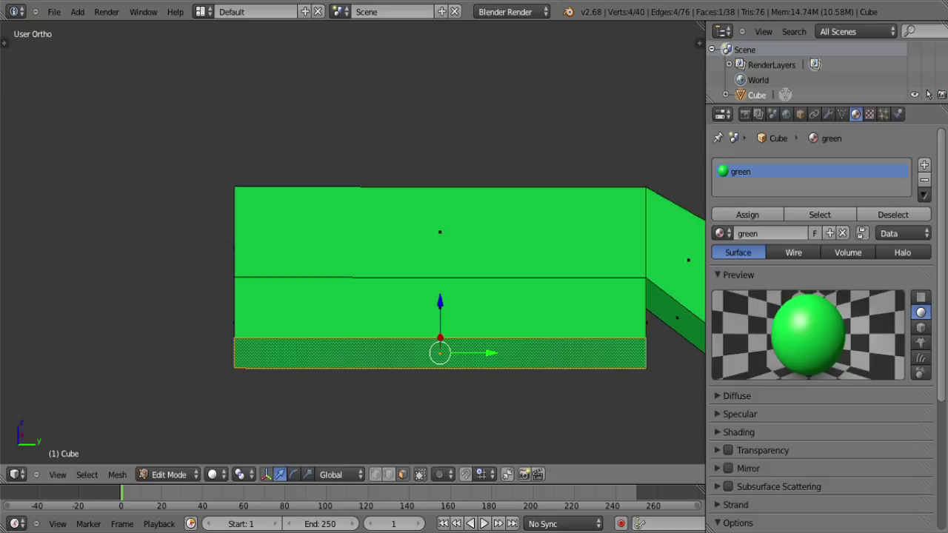
{"action": "middle_click_drag", "start_coordinate": [352, 311], "coordinate": [214, 321]}
{"action": "middle_click_drag", "start_coordinate": [215, 322], "coordinate": [246, 331]}
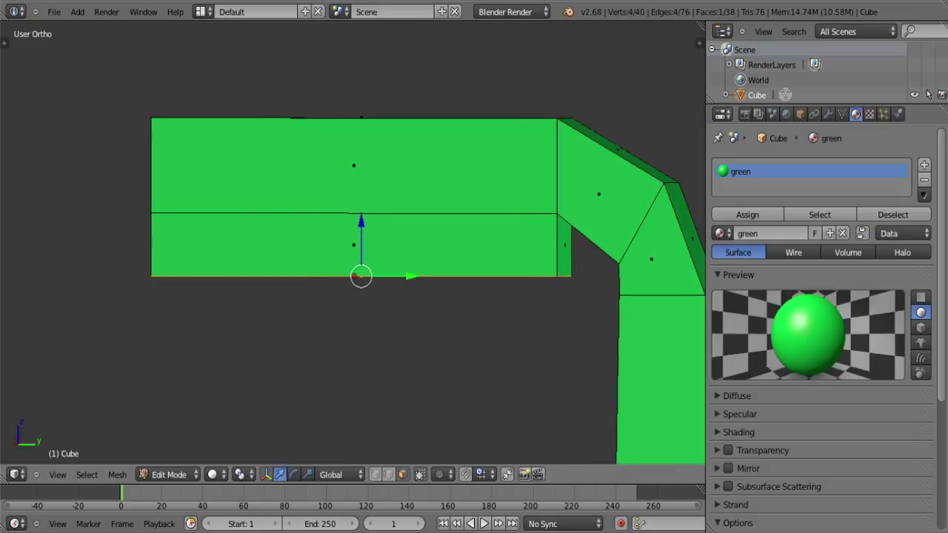
{"action": "key", "text": "ctrl+z"}
Step: Deselect everything and add a loop cut around the horizontal arm, sliding it close to the arm's free end
{"action": "middle_click_drag", "start_coordinate": [245, 331], "coordinate": [281, 339]}
{"action": "middle_click_drag", "start_coordinate": [281, 339], "coordinate": [425, 337], "text": "shift"}
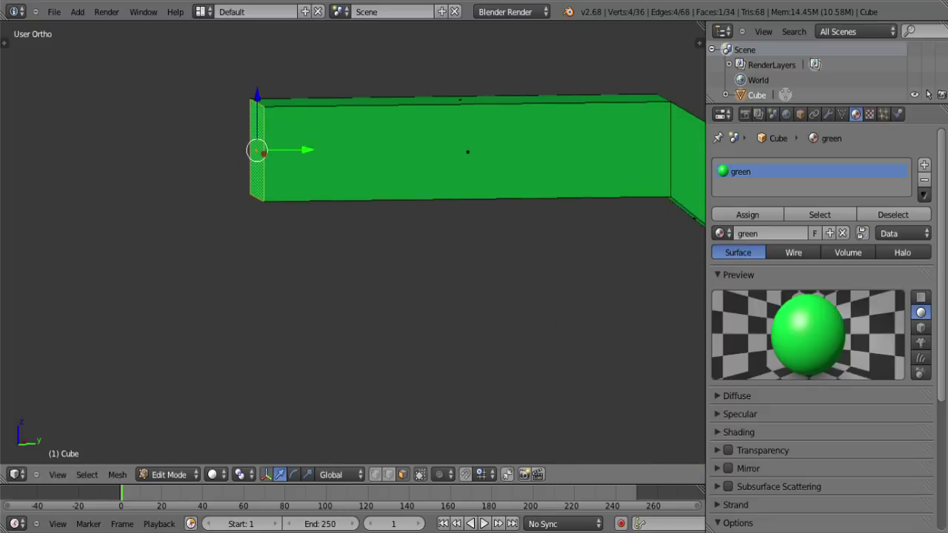
{"action": "key", "text": "Tab"}
{"action": "key", "text": "Tab"}
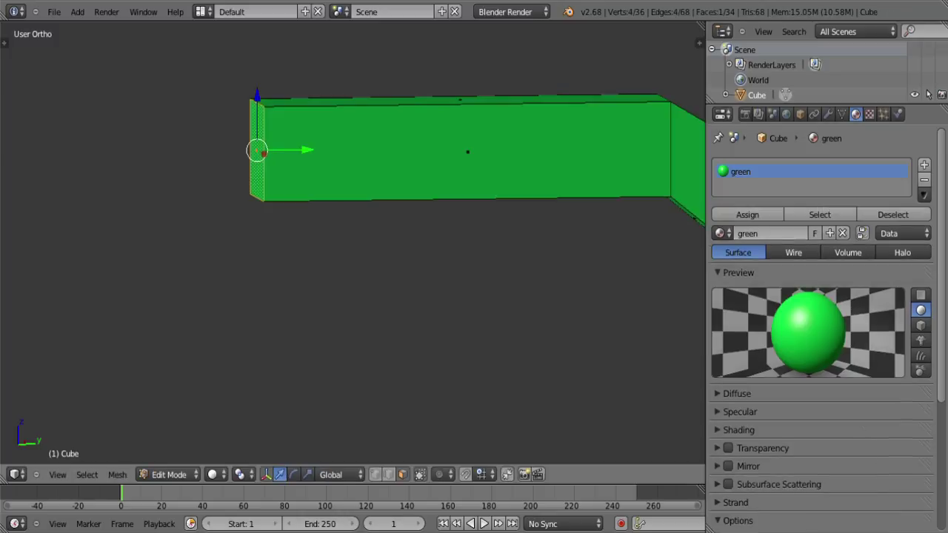
{"action": "key", "text": "a"}
{"action": "middle_click_drag", "start_coordinate": [425, 336], "coordinate": [414, 336]}
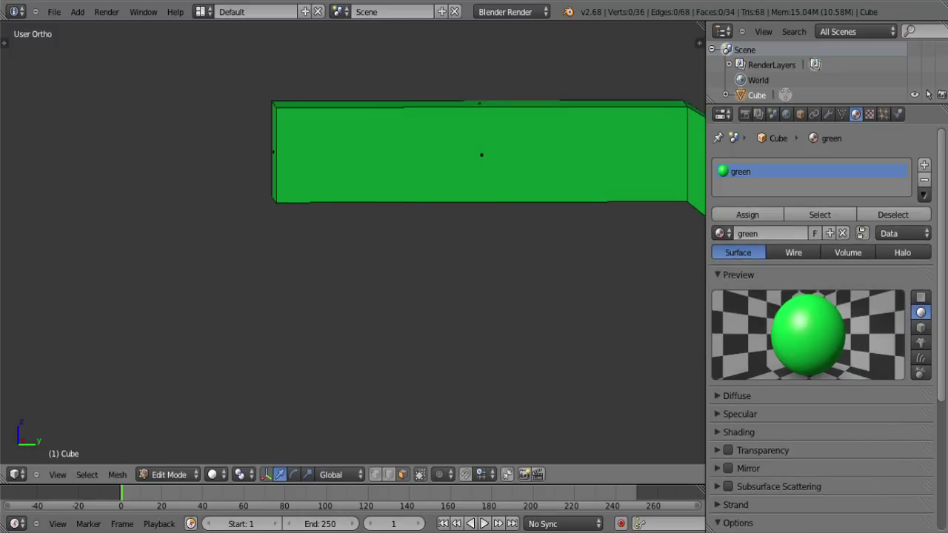
{"action": "key", "text": "ctrl+r"}
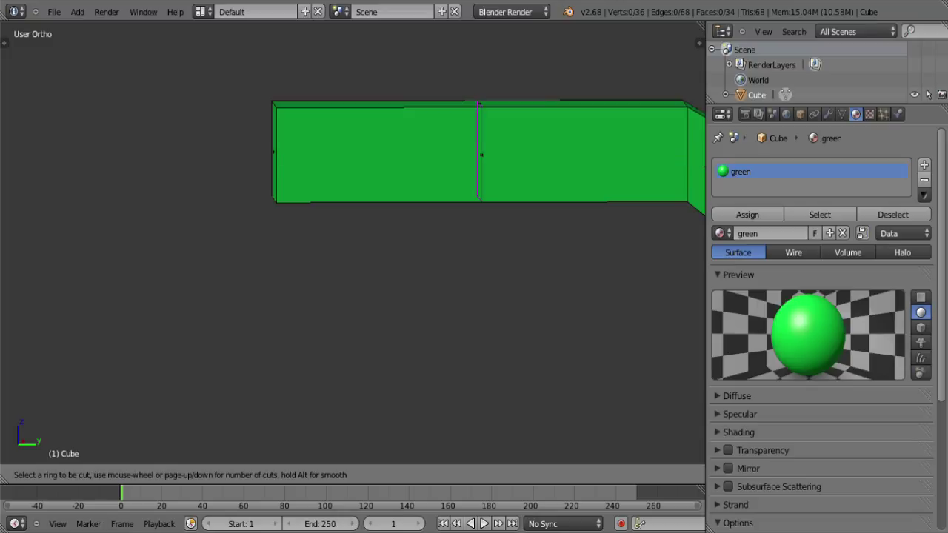
{"action": "left_click", "coordinate": [481, 154]}
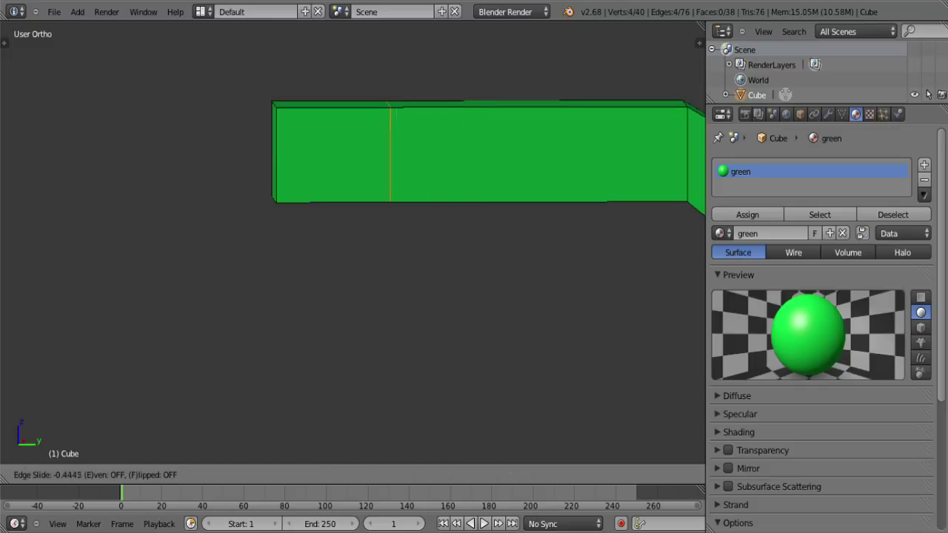
{"action": "key", "text": "Return"}
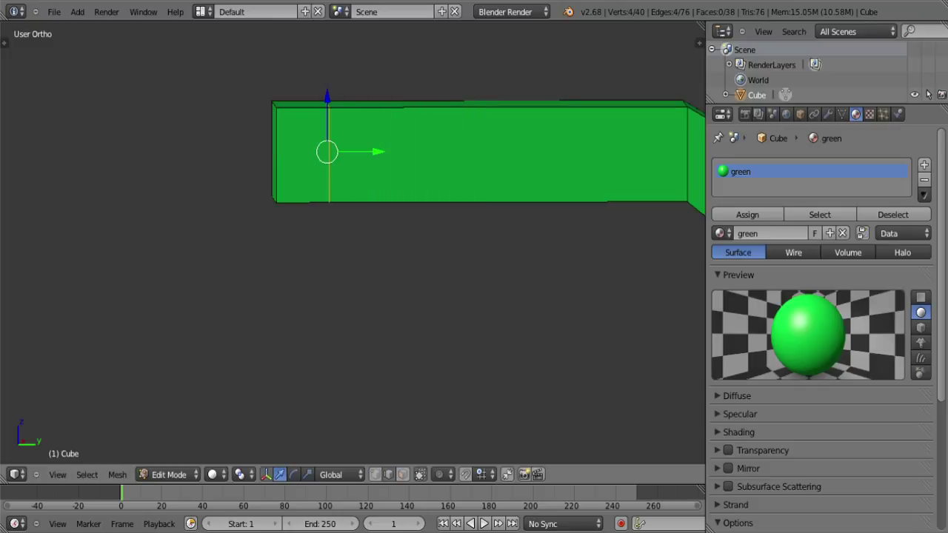
Step: Switch to face selection and select the small underside face at the horizontal arm's free end
{"action": "middle_click_drag", "start_coordinate": [356, 222], "coordinate": [369, 159]}
{"action": "key", "text": "Tab"}
{"action": "key", "text": "Tab"}
{"action": "right_click", "coordinate": [305, 309]}
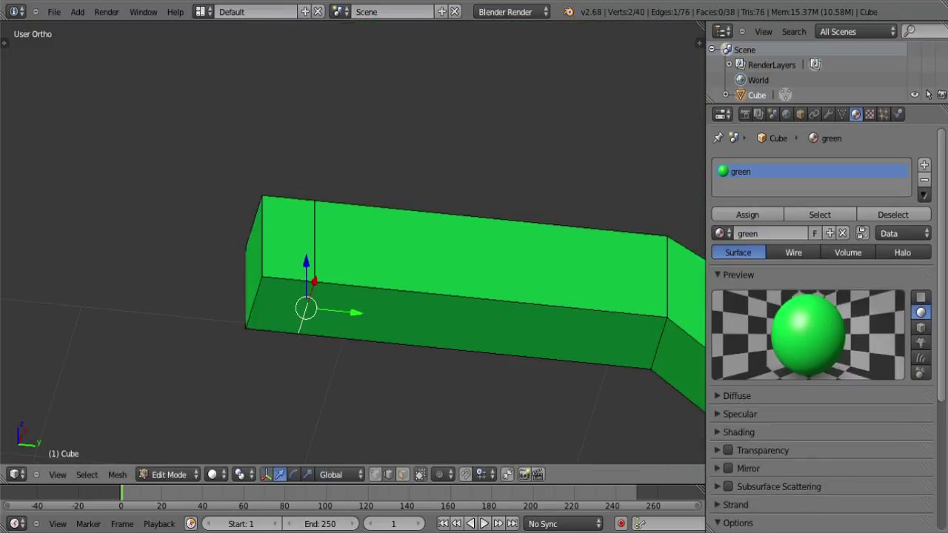
{"action": "left_click", "coordinate": [402, 475]}
{"action": "right_click", "coordinate": [280, 305]}
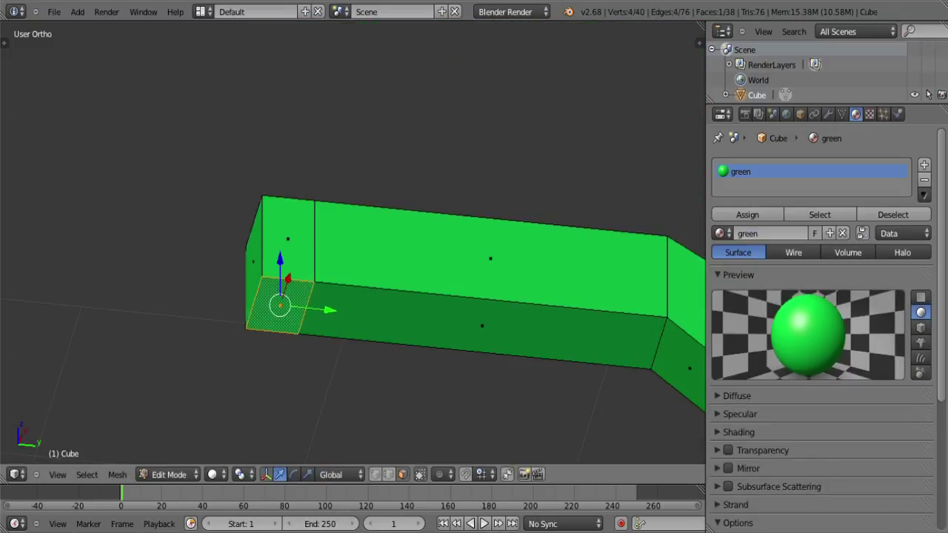
{"action": "key", "text": "g"}
{"action": "key", "text": "z"}
{"action": "key", "text": "Escape"}
{"action": "right_click", "coordinate": [482, 325]}
{"action": "key", "text": "g"}
{"action": "key", "text": "z"}
{"action": "key", "text": "Escape"}
Step: Extrude the small underside face at the arm's free end downward into a short vertical stub
{"action": "right_click", "coordinate": [280, 314]}
{"action": "key", "text": "e"}
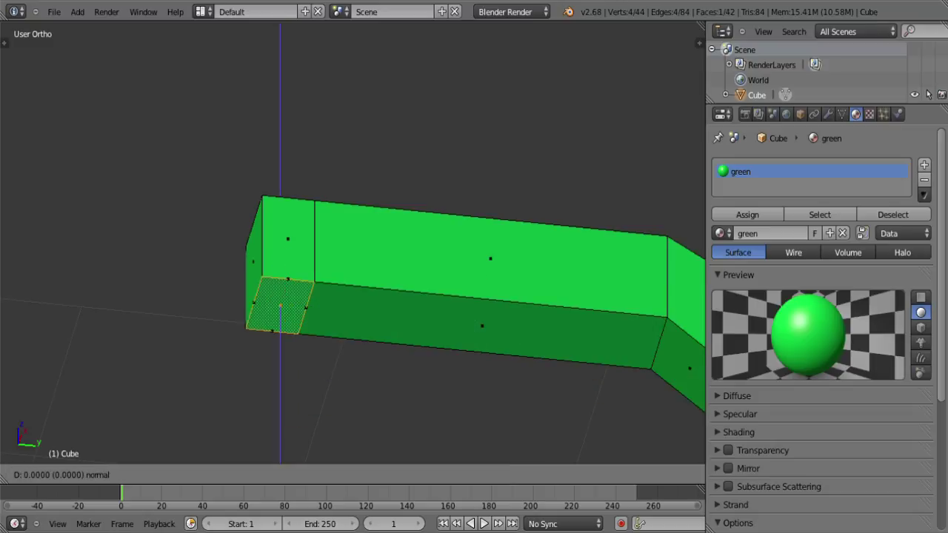
{"action": "left_click", "coordinate": [280, 384]}
{"action": "middle_click_drag", "start_coordinate": [280, 383], "coordinate": [271, 472]}
{"action": "scroll", "coordinate": [243, 431], "scroll_direction": "down", "scroll_amount": 4}
{"action": "scroll", "coordinate": [274, 444], "scroll_direction": "up", "scroll_amount": 4}
{"action": "key", "text": "ctrl+r"}
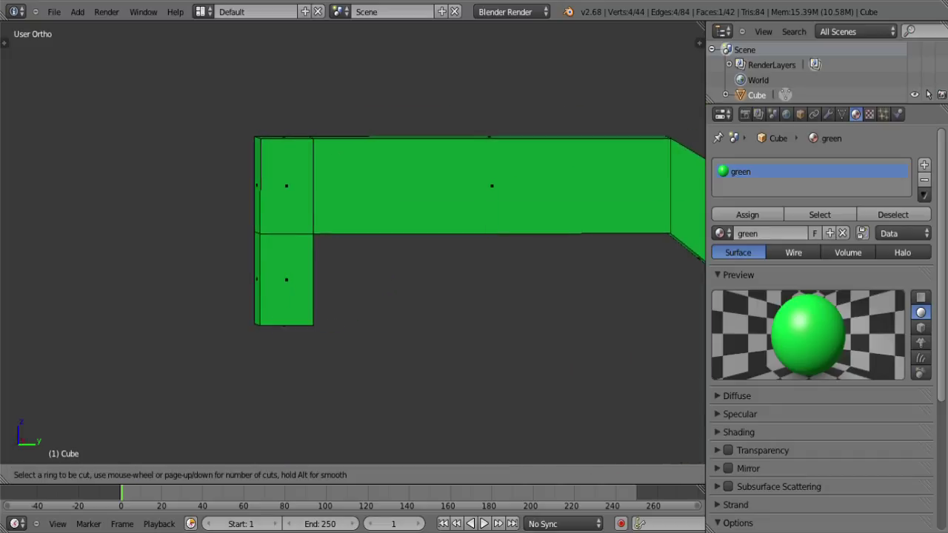
{"action": "scroll", "coordinate": [491, 185], "scroll_direction": "up", "scroll_amount": 20}
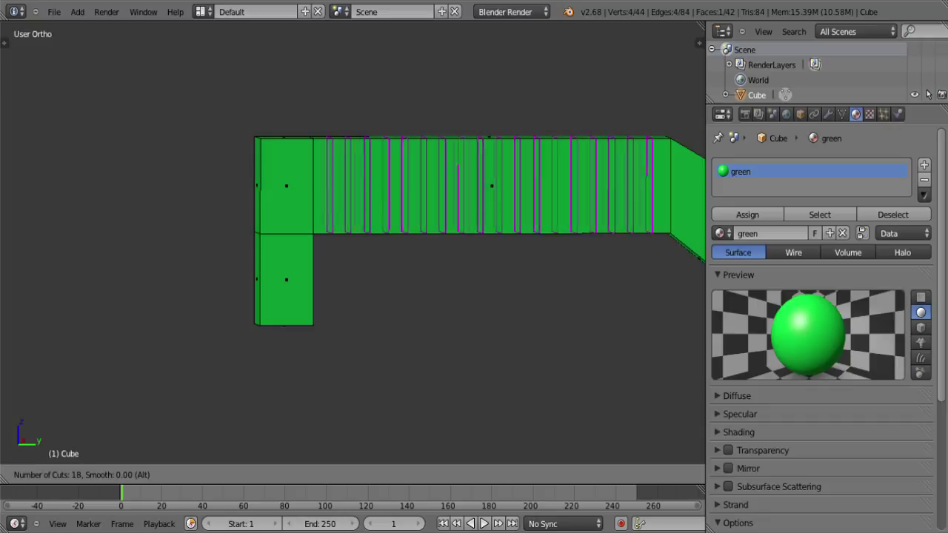
{"action": "scroll", "coordinate": [491, 185], "scroll_direction": "down", "scroll_amount": 20}
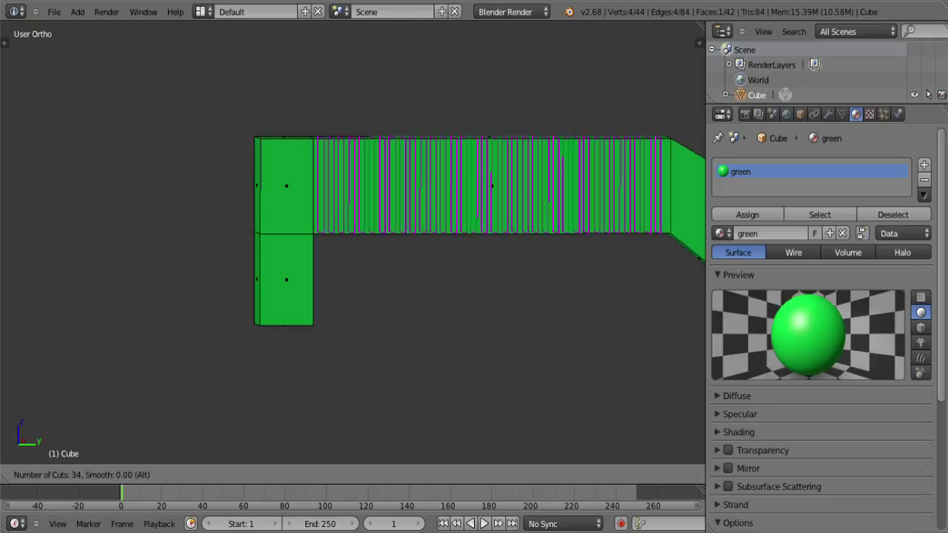
{"action": "key", "text": "Escape"}
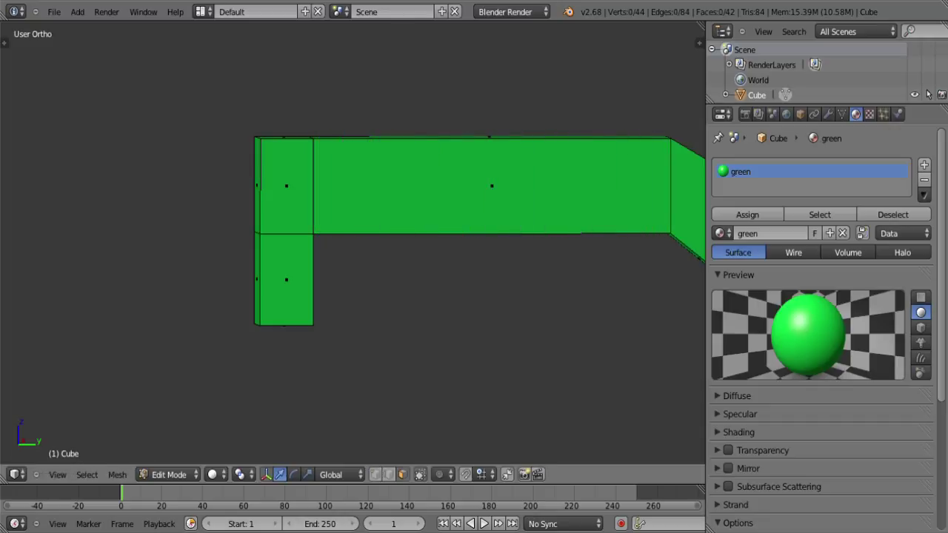
Step: Extrude the stub's bottom face slightly downward and scale it outward to form the flared top of a lamp shade
{"action": "scroll", "coordinate": [352, 244], "scroll_direction": "down", "scroll_amount": 1}
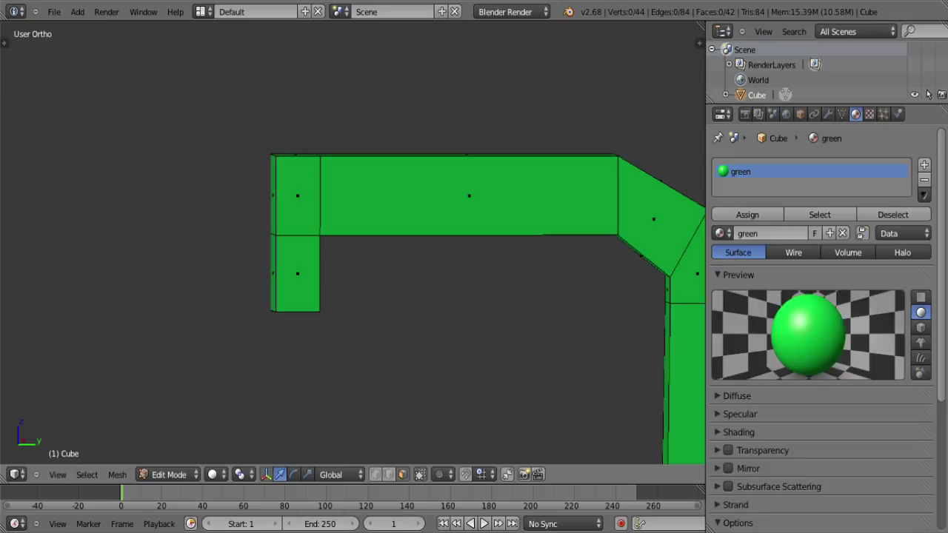
{"action": "middle_click_drag", "start_coordinate": [355, 259], "coordinate": [475, 99]}
{"action": "middle_click_drag", "start_coordinate": [400, 318], "coordinate": [341, 289]}
{"action": "right_click", "coordinate": [337, 260]}
{"action": "key", "text": "e"}
{"action": "key", "text": "Escape"}
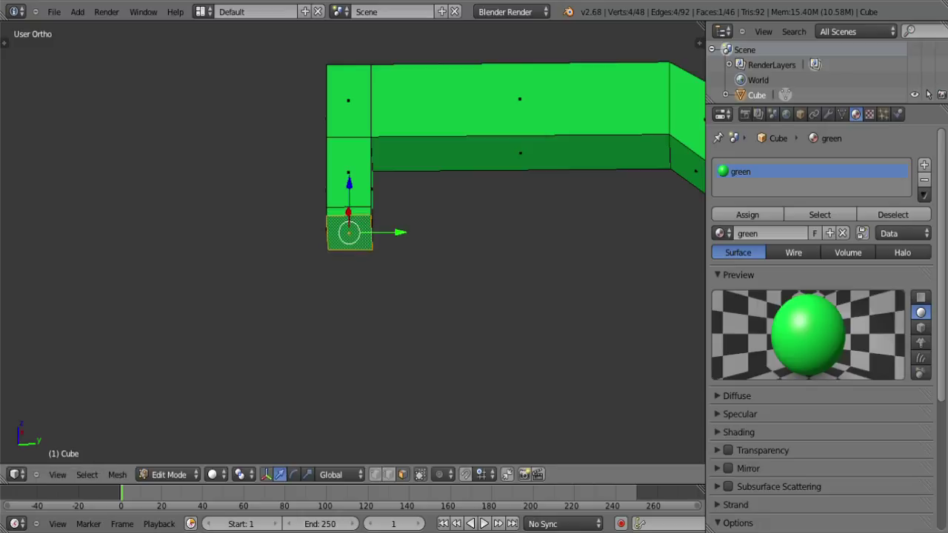
{"action": "key", "text": "s"}
{"action": "left_click", "coordinate": [468, 303]}
{"action": "middle_click_drag", "start_coordinate": [468, 303], "coordinate": [429, 377]}
{"action": "scroll", "coordinate": [415, 348], "scroll_direction": "down", "scroll_amount": 2}
{"action": "left_click_drag", "start_coordinate": [366, 149], "coordinate": [366, 166]}
{"action": "key", "text": "s"}
{"action": "left_click", "coordinate": [417, 205]}
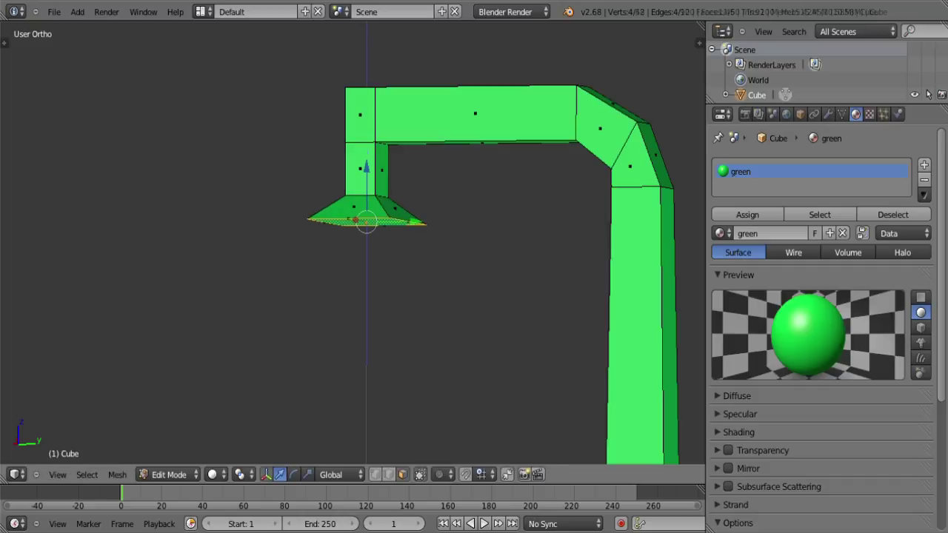
Step: Extend the shade with a second downward extrusion of its bottom face, scaled up by about 1.62
{"action": "key", "text": "g"}
{"action": "key", "text": "z"}
{"action": "key", "text": "Return"}
{"action": "key", "text": "s"}
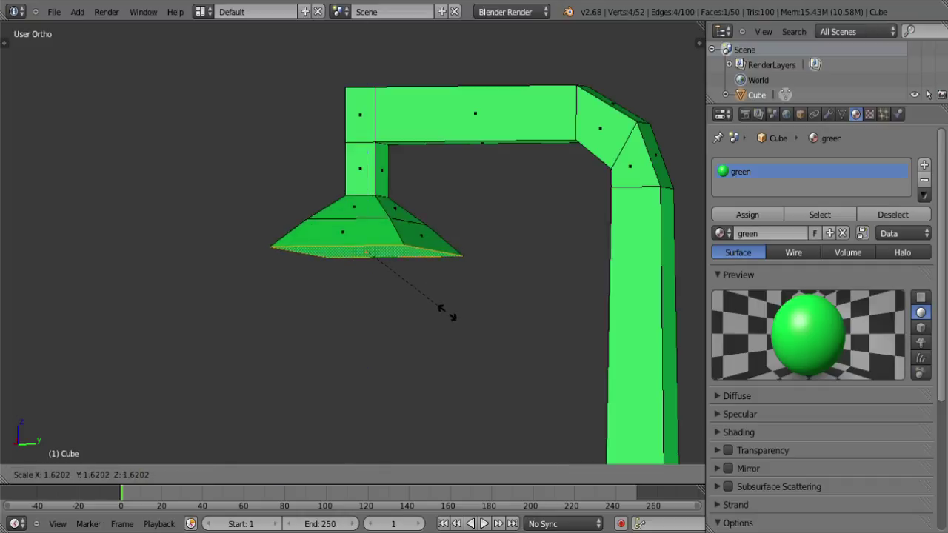
{"action": "left_click", "coordinate": [445, 312]}
{"action": "scroll", "coordinate": [444, 311], "scroll_direction": "up", "scroll_amount": 2}
{"action": "mouse_move", "coordinate": [444, 312]}
{"action": "middle_mouse_down"}
{"action": "mouse_move", "coordinate": [469, 315]}
{"action": "mouse_move", "coordinate": [484, 303]}
{"action": "mouse_move", "coordinate": [481, 282]}
{"action": "mouse_move", "coordinate": [447, 270]}
{"action": "mouse_move", "coordinate": [435, 296]}
{"action": "middle_mouse_up"}
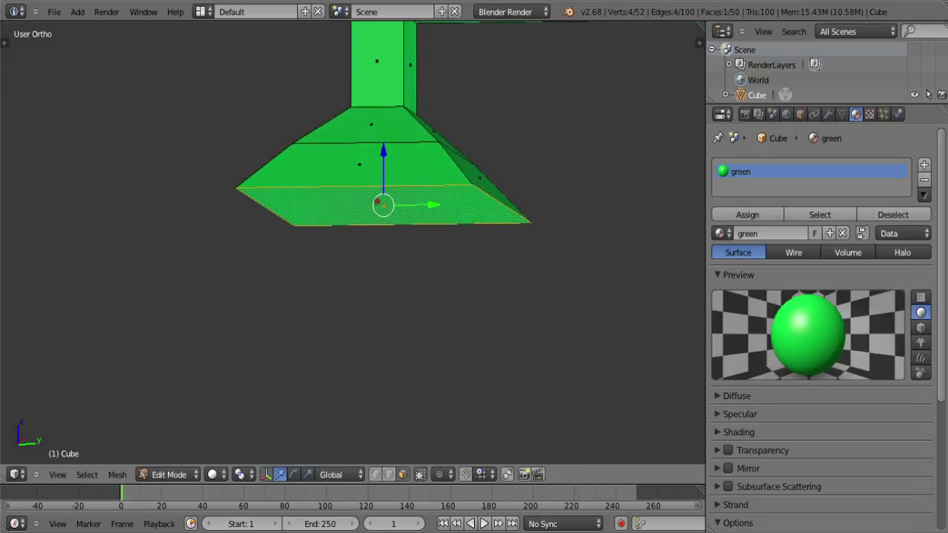
Step: Extrude the shade's bottom face in place, scale it inward and push it up to hollow out the shade
{"action": "key", "text": "e"}
{"action": "key", "text": "Escape"}
{"action": "key", "text": "s"}
{"action": "key", "text": "Escape"}
{"action": "key", "text": "s"}
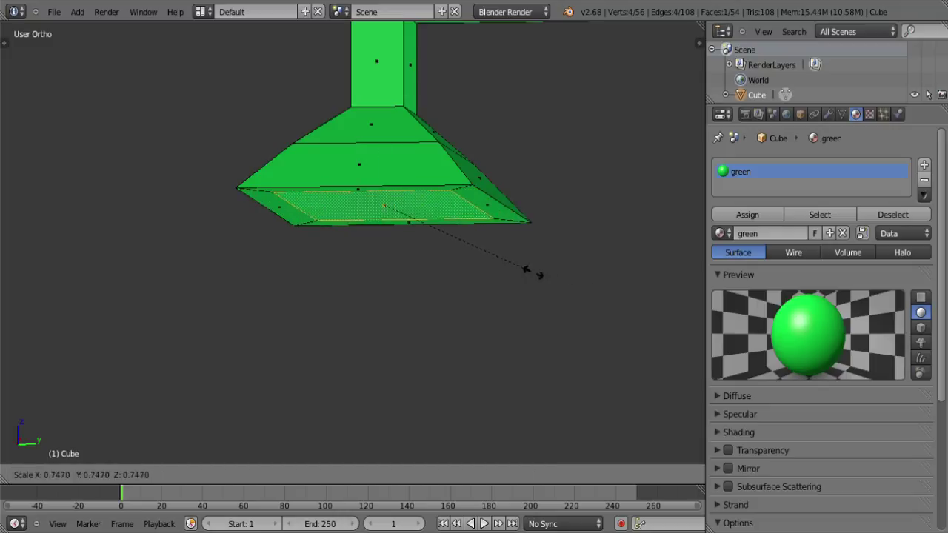
{"action": "left_click", "coordinate": [457, 252]}
{"action": "left_click_drag", "start_coordinate": [383, 151], "coordinate": [382, 126]}
{"action": "middle_click_drag", "start_coordinate": [385, 129], "coordinate": [437, 157]}
Step: Switch to Object Mode and apply smooth shading to the whole lamp post
{"action": "scroll", "coordinate": [362, 159], "scroll_direction": "down", "scroll_amount": 5}
{"action": "scroll", "coordinate": [396, 132], "scroll_direction": "down", "scroll_amount": 4}
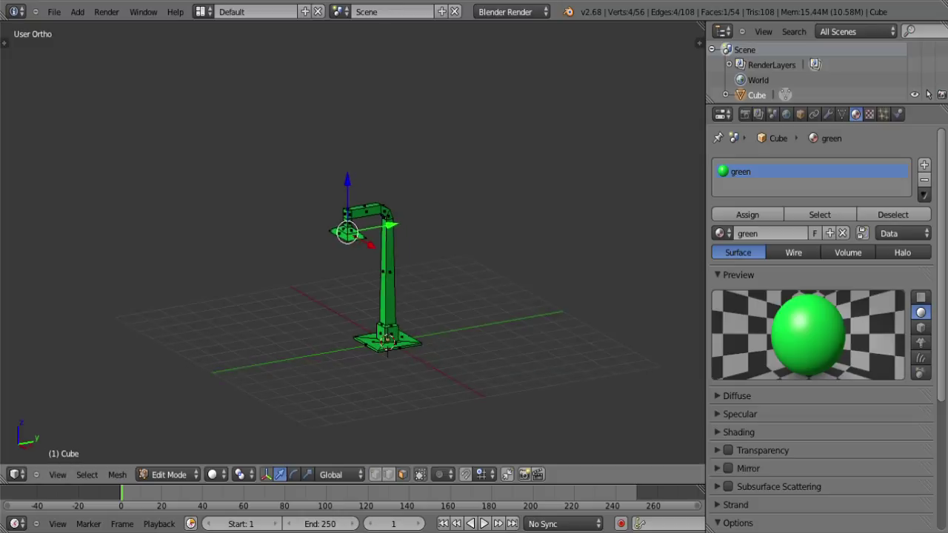
{"action": "scroll", "coordinate": [353, 242], "scroll_direction": "up", "scroll_amount": 4}
{"action": "key", "text": "Tab"}
{"action": "middle_click_drag", "start_coordinate": [422, 244], "coordinate": [468, 230], "text": "shift"}
{"action": "key", "text": "t"}
{"action": "left_click", "coordinate": [23, 216]}
{"action": "mouse_move", "coordinate": [370, 259]}
{"action": "middle_mouse_down"}
{"action": "mouse_move", "coordinate": [370, 237]}
{"action": "mouse_move", "coordinate": [537, 226]}
{"action": "middle_mouse_up"}
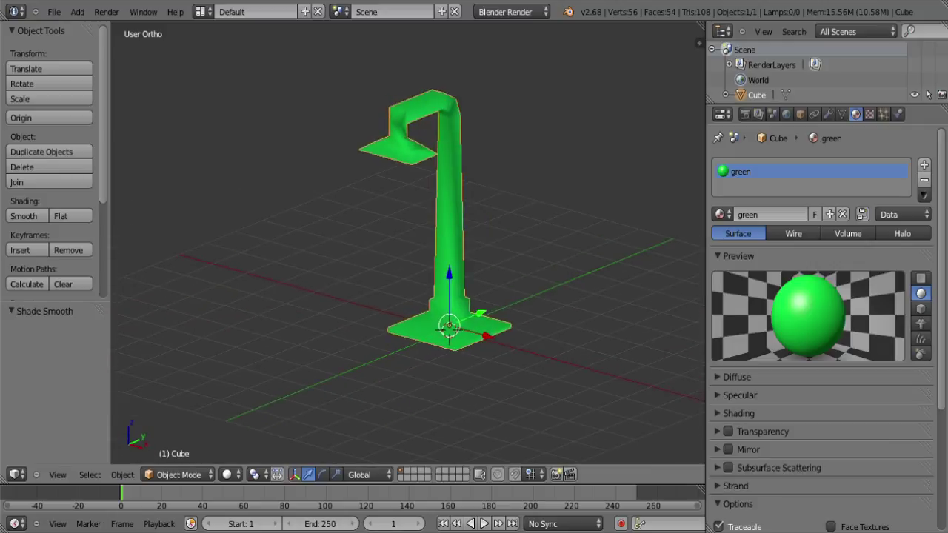
{"action": "key", "text": "shift+d"}
{"action": "key", "text": "Escape"}
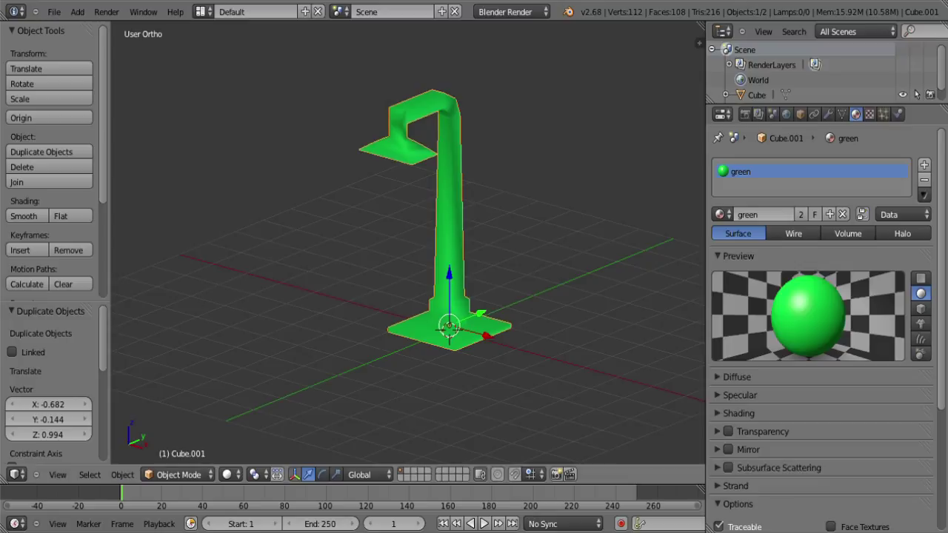
{"action": "key", "text": "ctrl+z"}
Step: Add a camera at the scene origin and raise it about 1.17 units along Z
{"action": "key", "text": "shift+a"}
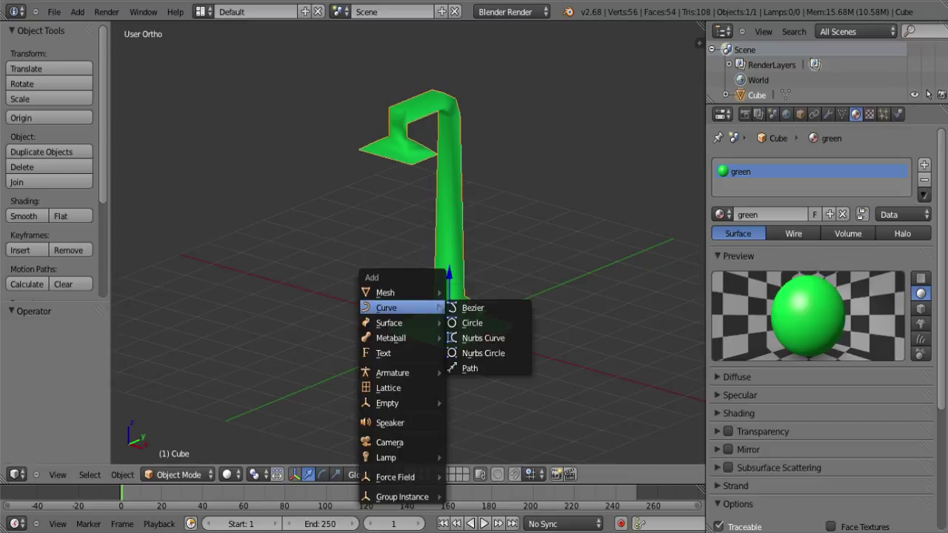
{"action": "left_click", "coordinate": [390, 442]}
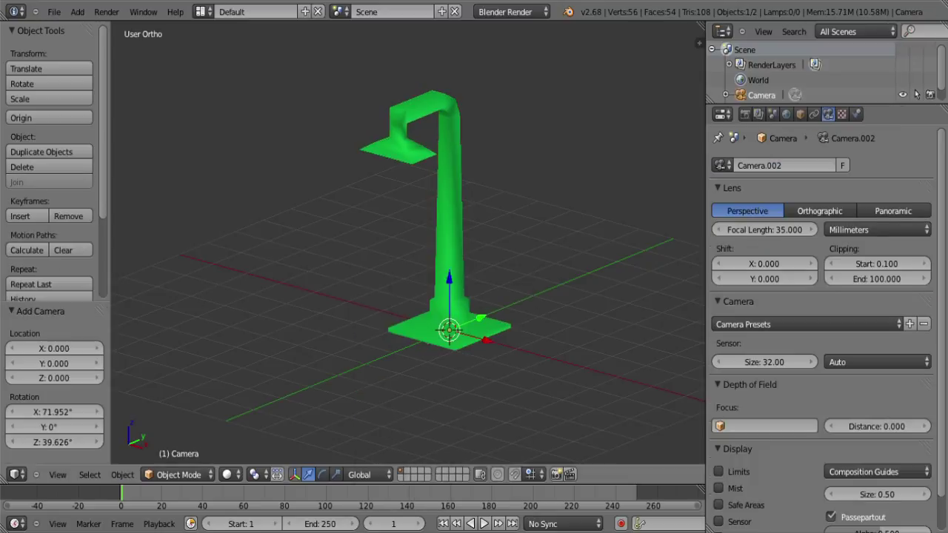
{"action": "key", "text": "g"}
{"action": "key", "text": "y"}
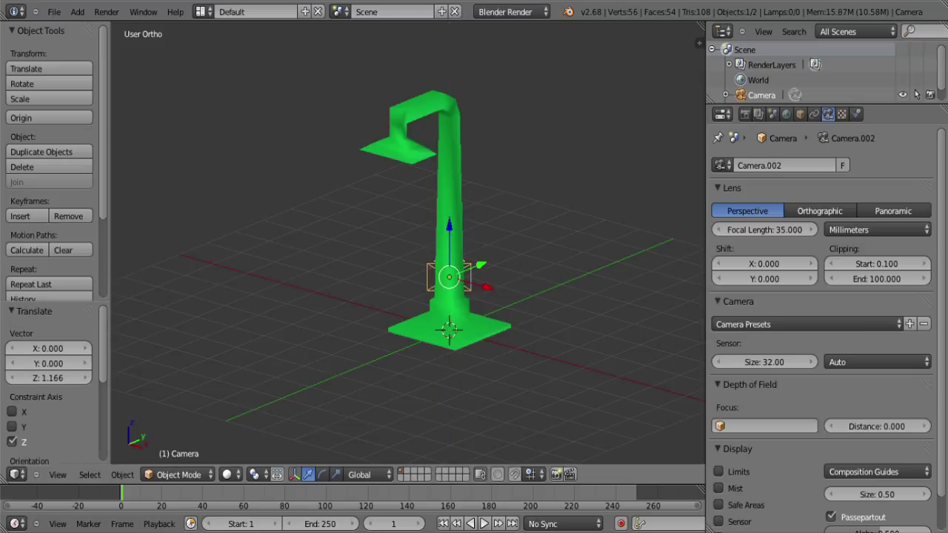
{"action": "left_click_drag", "start_coordinate": [474, 474], "coordinate": [474, 474]}
Step: Move the camera away from the post and adjust it in camera view until the whole lamp post fits the frame
{"action": "scroll", "coordinate": [459, 370], "scroll_direction": "down", "scroll_amount": 2}
{"action": "middle_click_drag", "start_coordinate": [459, 370], "coordinate": [548, 390]}
{"action": "key", "text": "g"}
{"action": "key", "text": "z"}
{"action": "key", "text": "Return"}
{"action": "key", "text": "KP_0"}
{"action": "key", "text": "g"}
{"action": "key", "text": "Return"}
Step: Add a Point lamp, raise it above the post and move it about -5.9 units along X
{"action": "key", "text": "shift+a"}
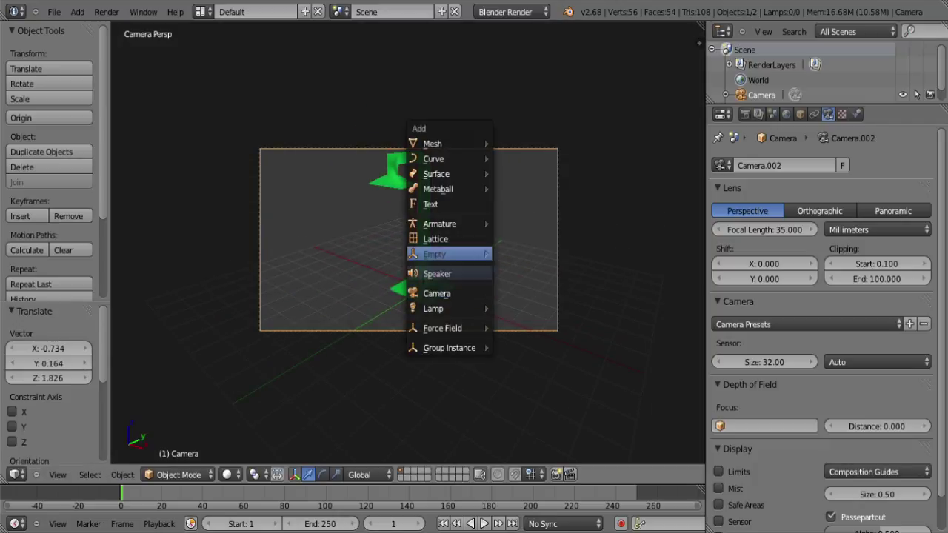
{"action": "mouse_move", "coordinate": [448, 308]}
{"action": "left_click", "coordinate": [517, 308]}
{"action": "key", "text": "g"}
{"action": "key", "text": "z"}
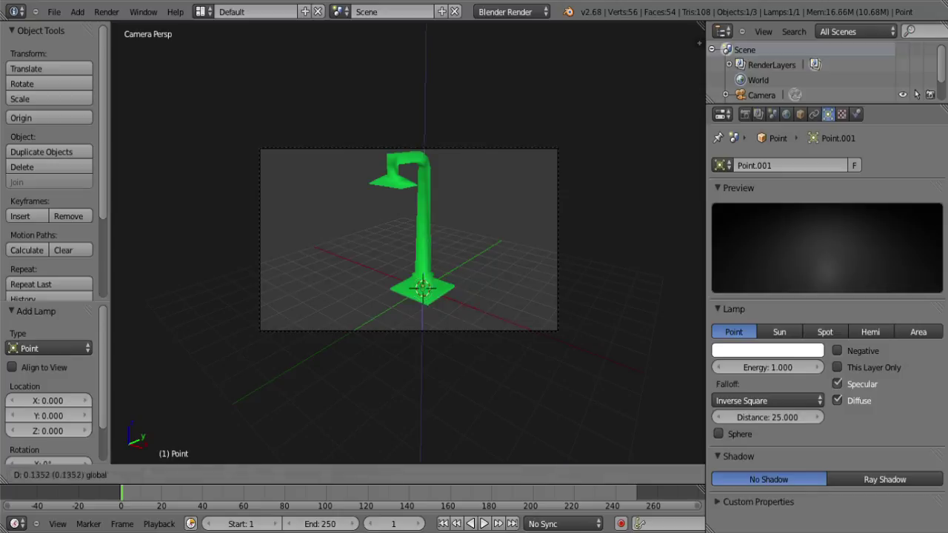
{"action": "key", "text": "Return"}
{"action": "key", "text": "g"}
{"action": "key", "text": "x"}
{"action": "key", "text": "Return"}
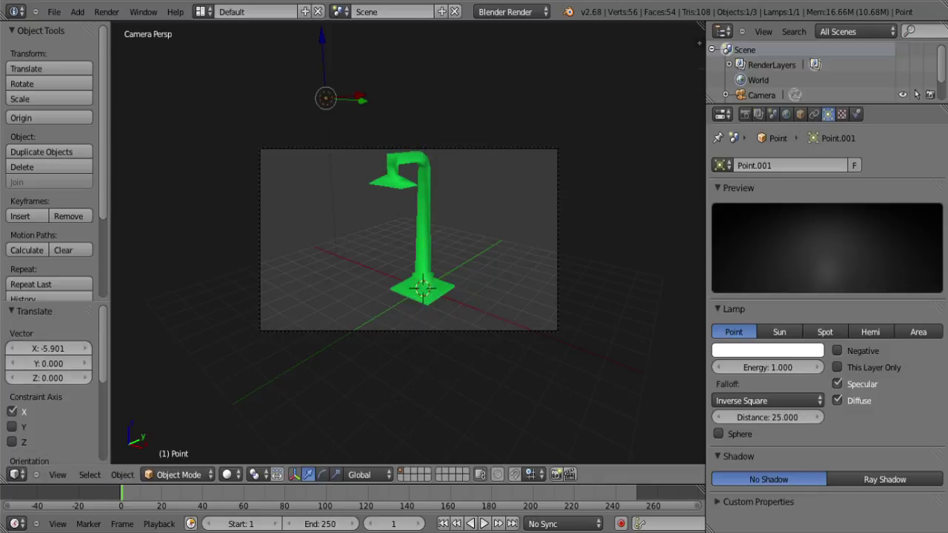
Step: Add a ground plane under the post, scale it by 9.5 and then larger still, and deselect everything
{"action": "scroll", "coordinate": [409, 239], "scroll_direction": "up", "scroll_amount": 3}
{"action": "scroll", "coordinate": [409, 239], "scroll_direction": "down", "scroll_amount": 1}
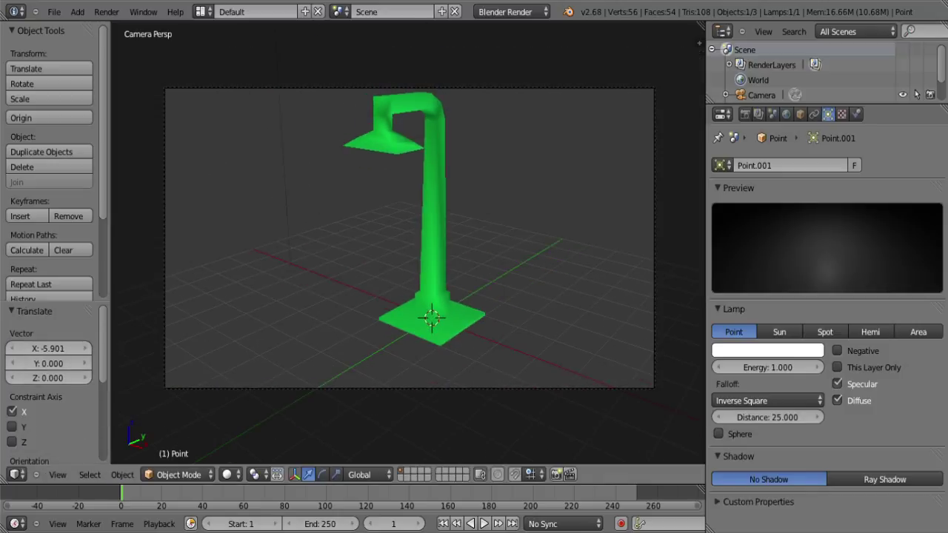
{"action": "key", "text": "shift+a"}
{"action": "mouse_move", "coordinate": [400, 191]}
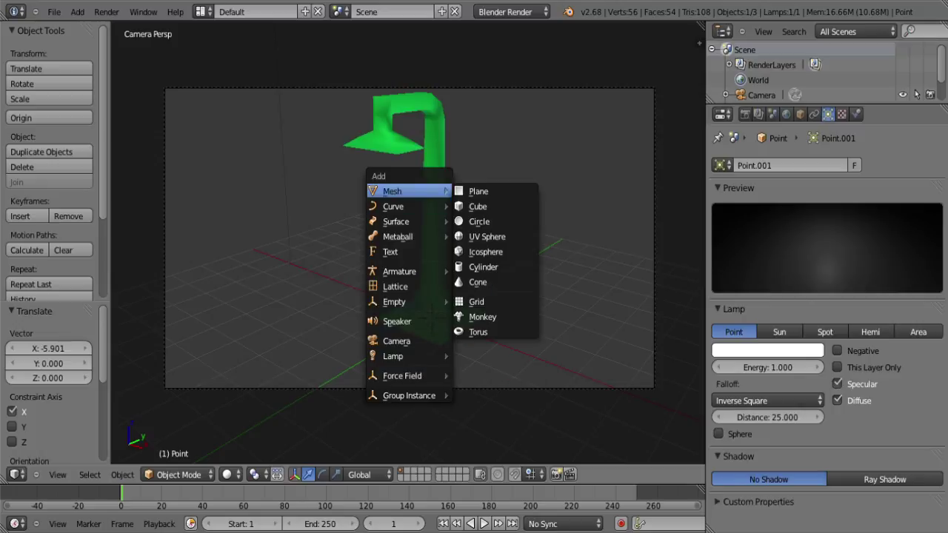
{"action": "left_click", "coordinate": [478, 191]}
{"action": "scroll", "coordinate": [408, 239], "scroll_direction": "down", "scroll_amount": 2}
{"action": "key", "text": "s"}
{"action": "key", "text": "Return"}
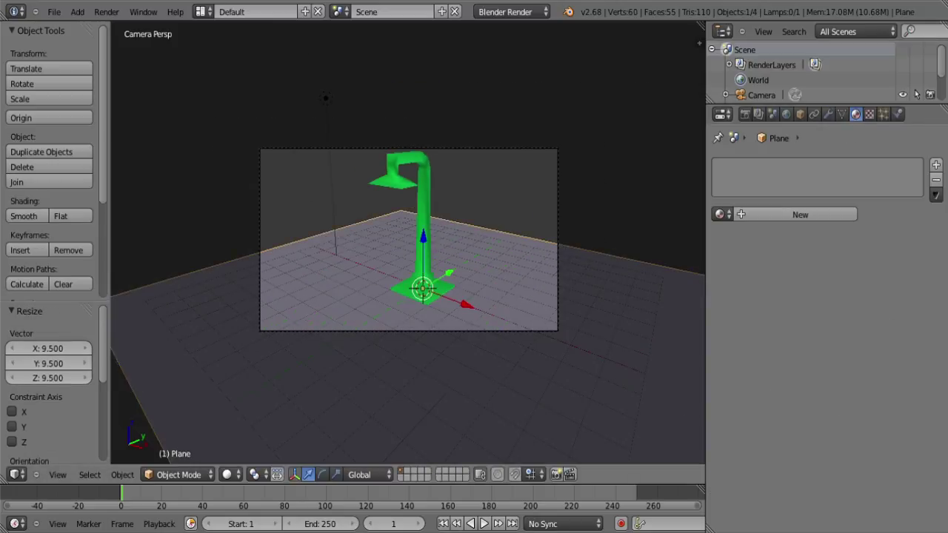
{"action": "key", "text": "s"}
{"action": "key", "text": "Escape"}
{"action": "scroll", "coordinate": [407, 245], "scroll_direction": "up", "scroll_amount": 2}
{"action": "key", "text": "a"}
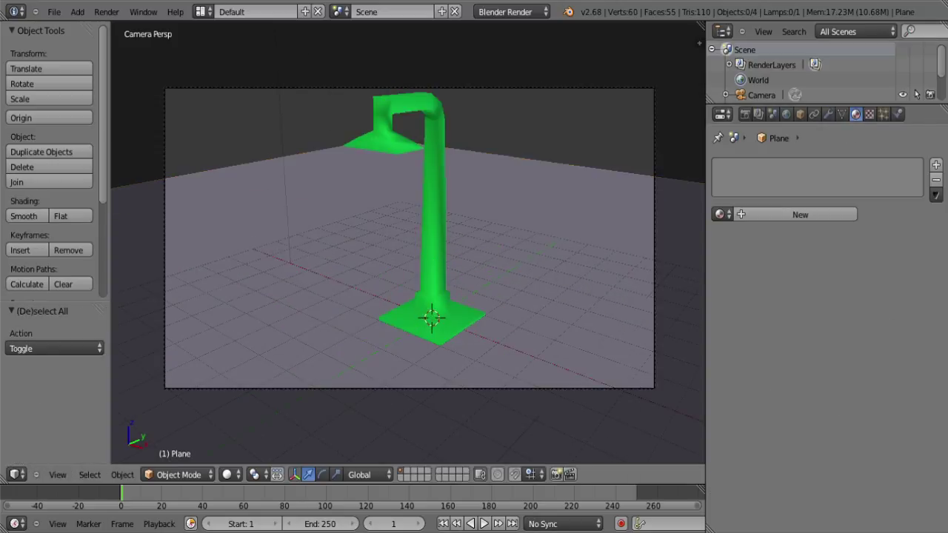
Step: Add a Spot lamp, raise it to the shade's height and move it about -1.95 units along Y beneath the shade
{"action": "key", "text": "shift+a"}
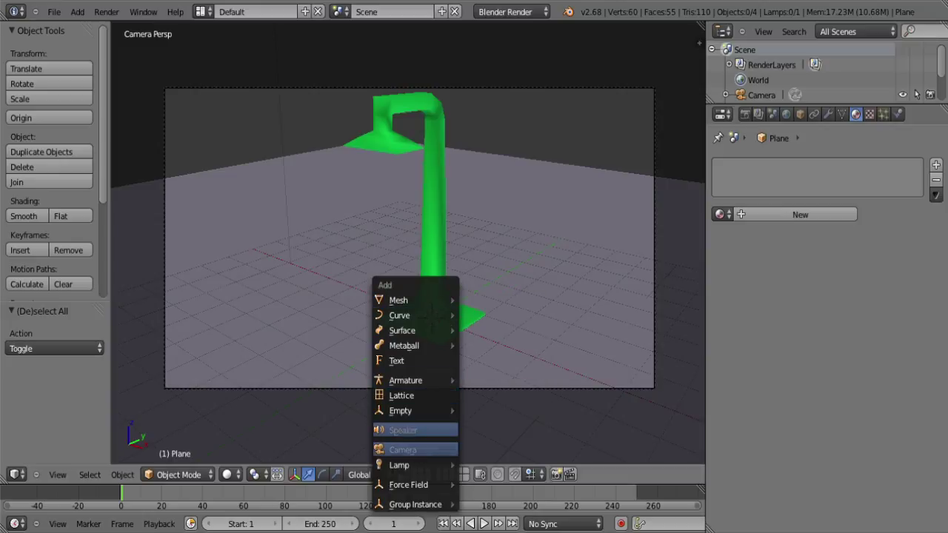
{"action": "mouse_move", "coordinate": [414, 465]}
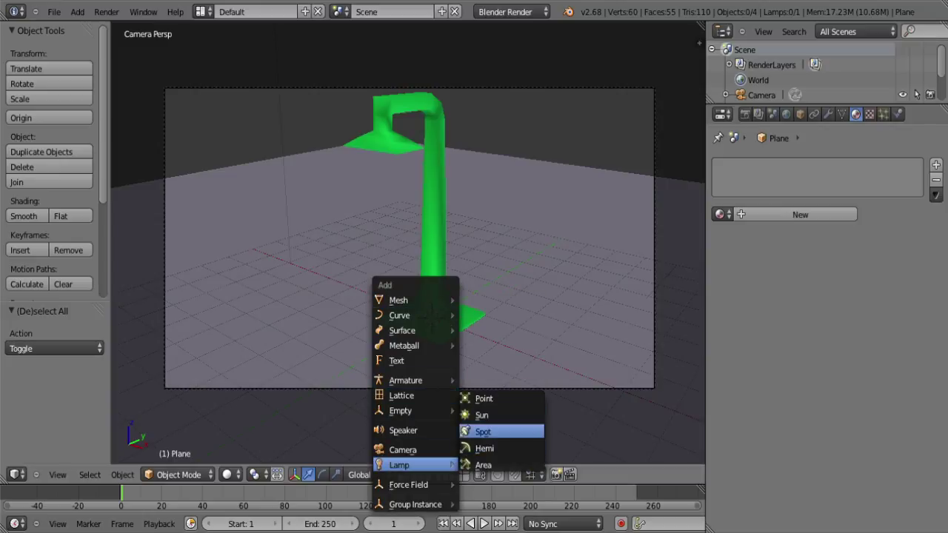
{"action": "left_click", "coordinate": [483, 432]}
{"action": "left_click_drag", "start_coordinate": [433, 267], "coordinate": [435, 90]}
{"action": "left_click_drag", "start_coordinate": [462, 137], "coordinate": [411, 147]}
{"action": "middle_click_drag", "start_coordinate": [412, 146], "coordinate": [310, 130]}
{"action": "middle_click_drag", "start_coordinate": [474, 162], "coordinate": [222, 132], "text": "shift"}
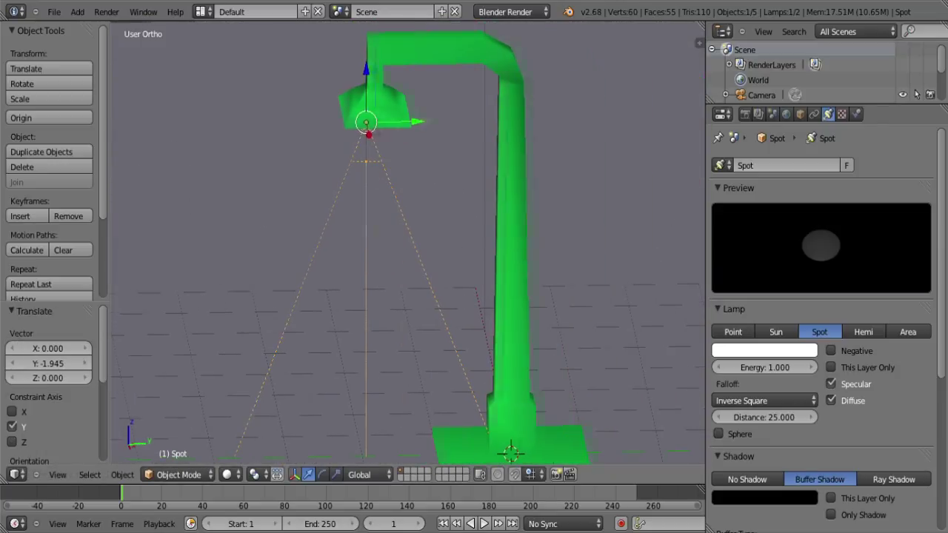
Step: Fine-tune the Spot lamp's position along Y and Z so it sits centred inside the lamp shade
{"action": "key", "text": "g"}
{"action": "key", "text": "z"}
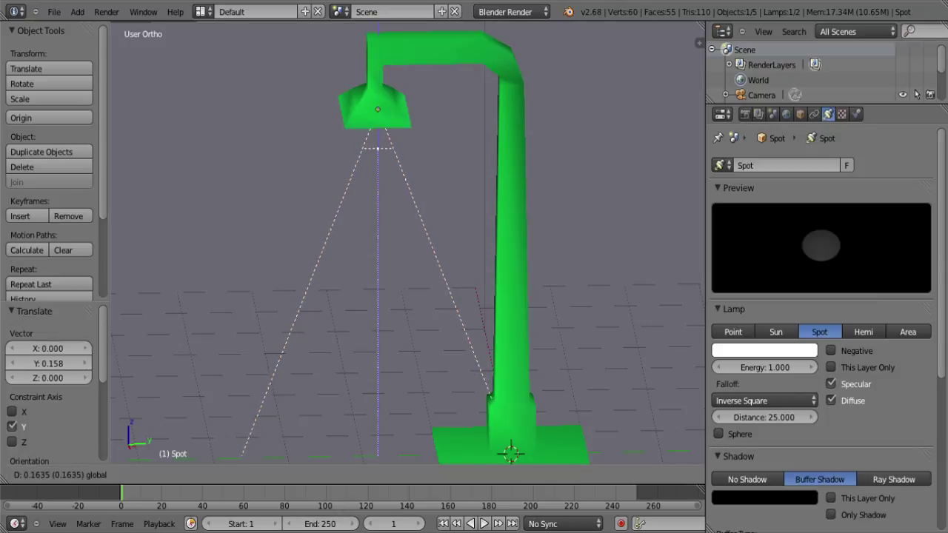
{"action": "key", "text": "Return"}
{"action": "middle_click_drag", "start_coordinate": [407, 222], "coordinate": [401, 181]}
{"action": "key", "text": "g"}
{"action": "key", "text": "y"}
{"action": "key", "text": "Return"}
{"action": "key", "text": "g"}
{"action": "key", "text": "z"}
{"action": "key", "text": "Return"}
{"action": "middle_click_drag", "start_coordinate": [407, 244], "coordinate": [463, 311]}
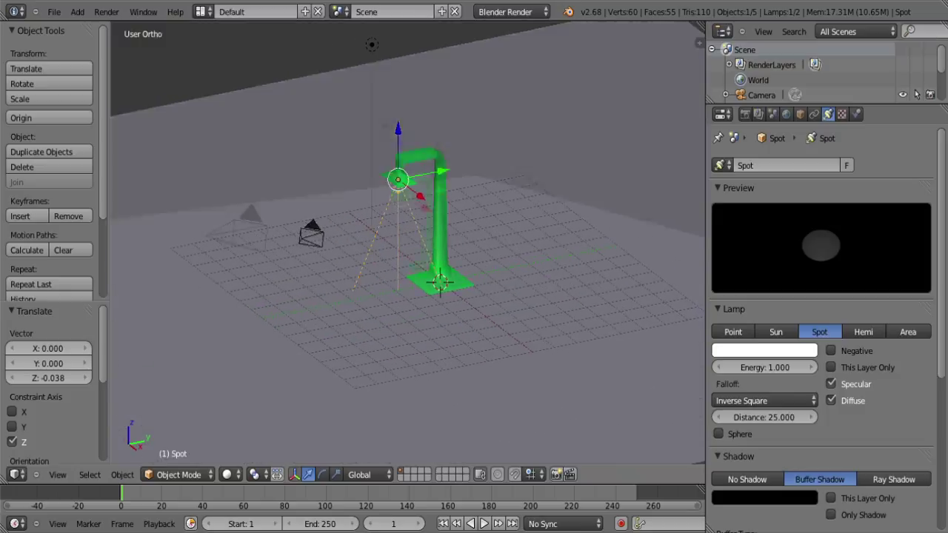
Step: Set the Spot lamp's colour to red and its falloff to Inverse Linear, and render the scene from the camera
{"action": "key", "text": "KP_0"}
{"action": "left_click", "coordinate": [764, 350]}
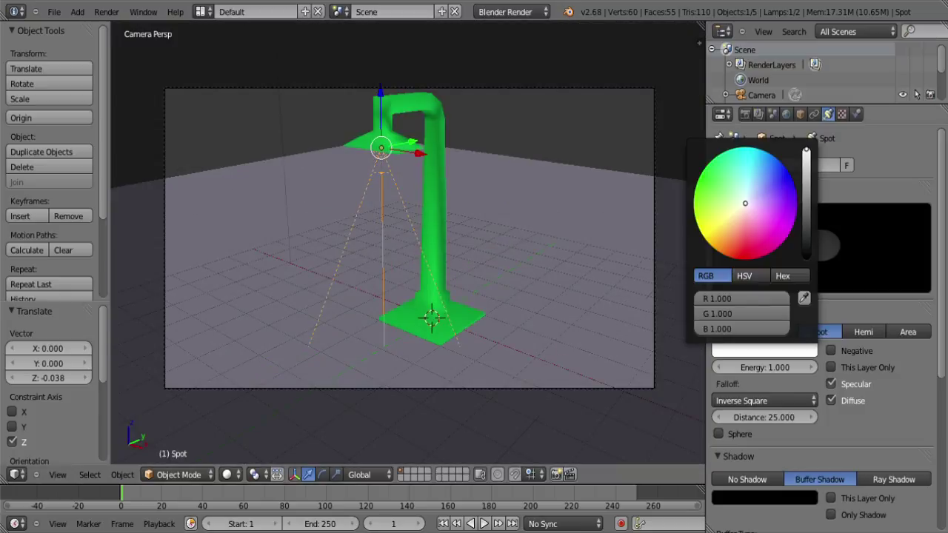
{"action": "left_click", "coordinate": [745, 258]}
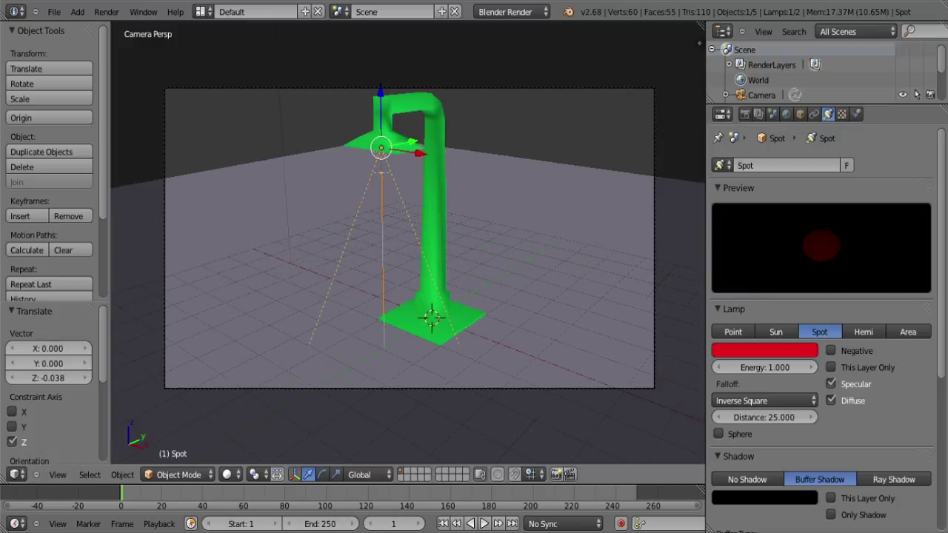
{"action": "key", "text": "F12"}
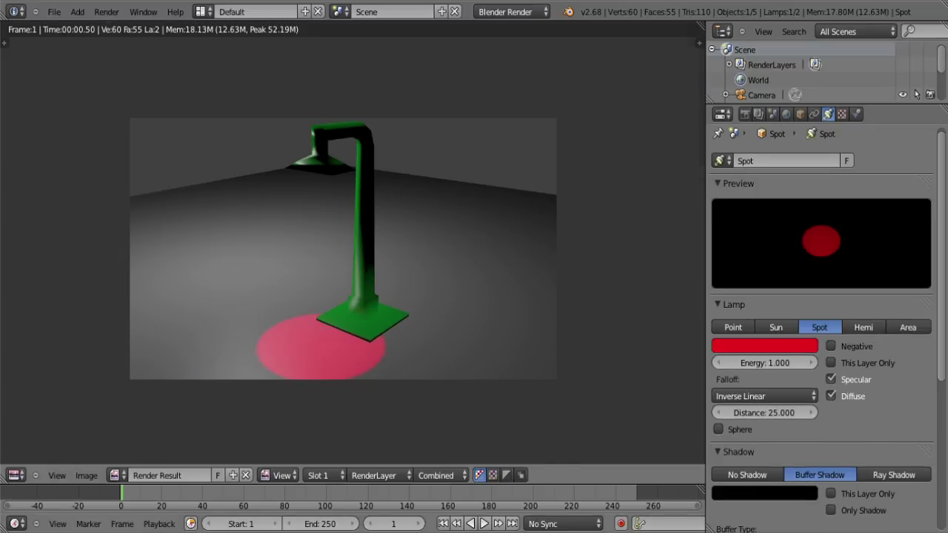
{"action": "key", "text": "Escape"}
Step: Deselect all objects, with the lamp post, ground plane, camera and both lamps in view
{"action": "middle_click_drag", "start_coordinate": [407, 244], "coordinate": [430, 256]}
{"action": "scroll", "coordinate": [408, 244], "scroll_direction": "down", "scroll_amount": 5}
{"action": "key", "text": "a"}
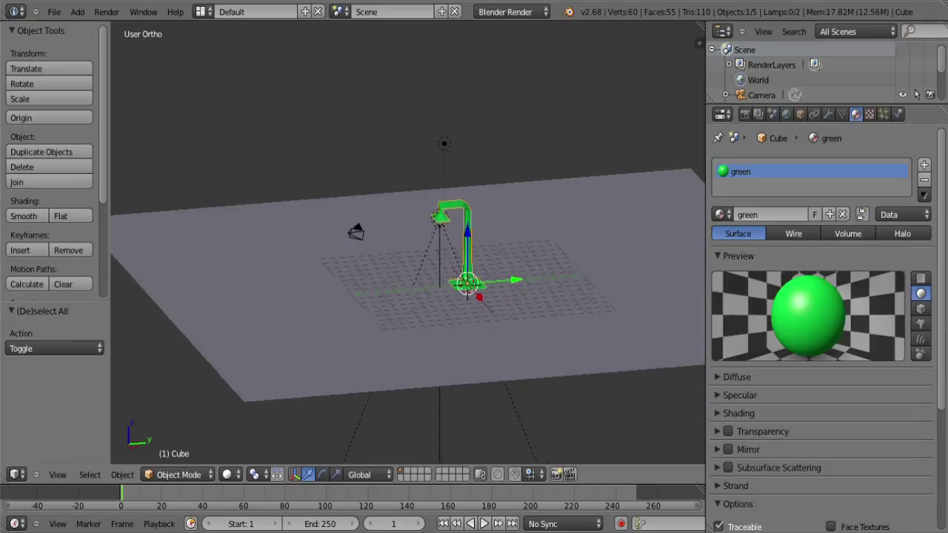
{"action": "key", "text": "a"}
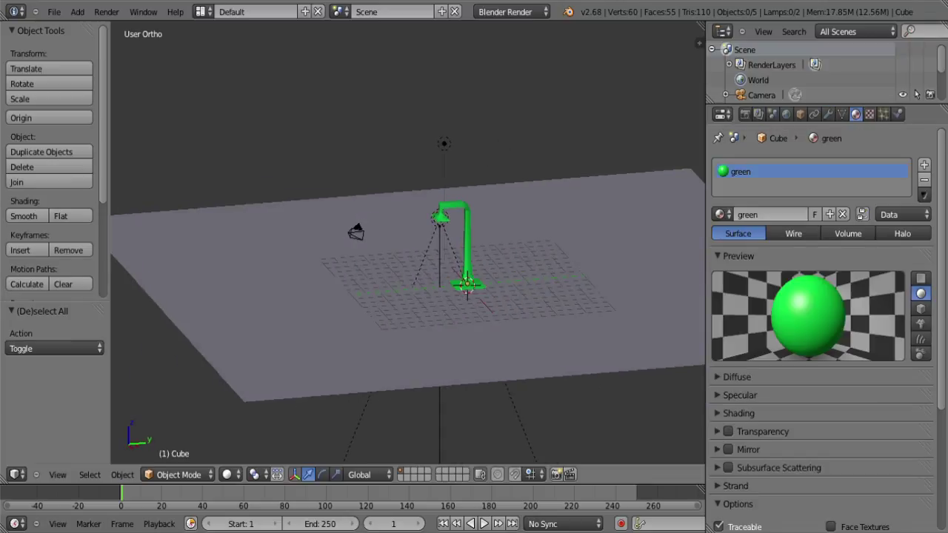